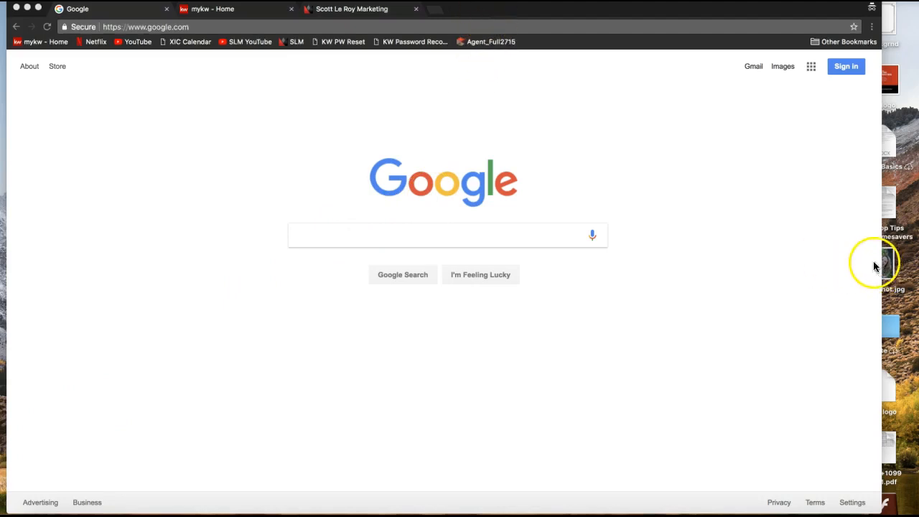
# Restore the Chrome window and resize it so the Google homepage fills the screen.
pyautogui.click(769, 13)
pyautogui.doubleClick(770, 14)
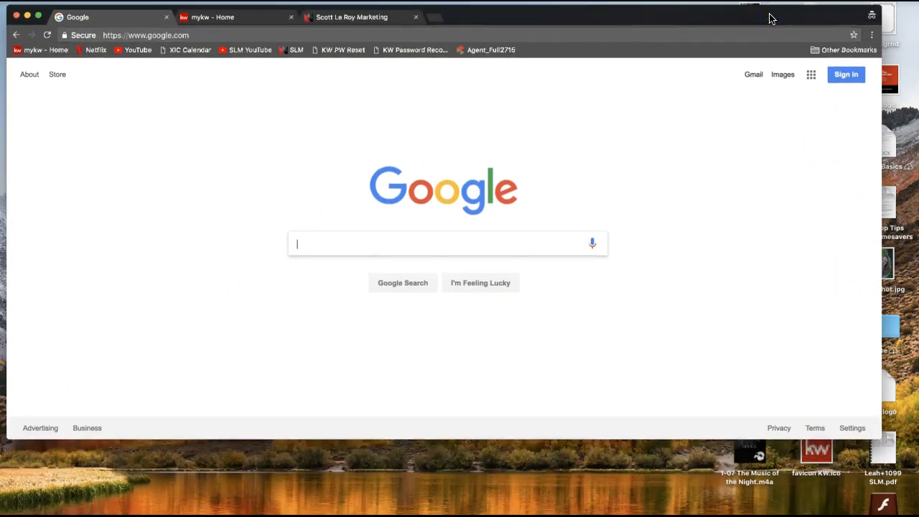
pyautogui.moveTo(879, 437); pyautogui.dragTo(915, 511)
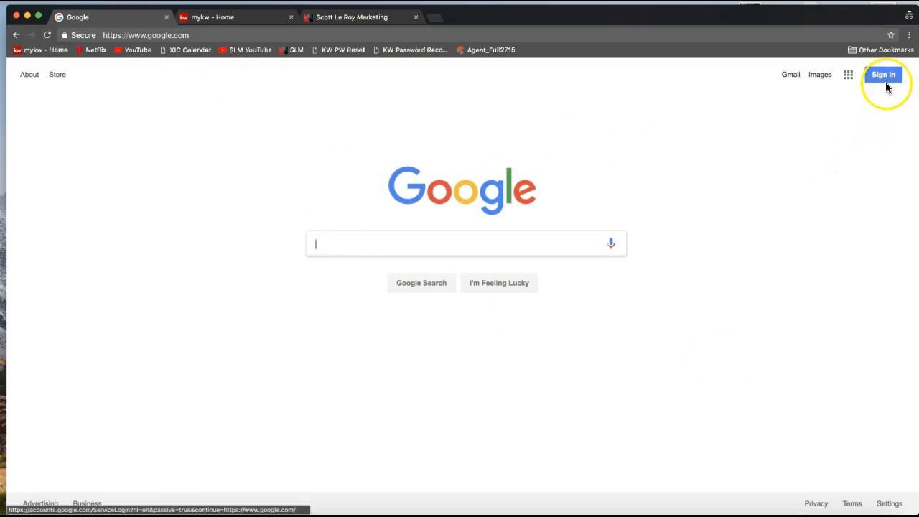
pyautogui.click(844, 150)
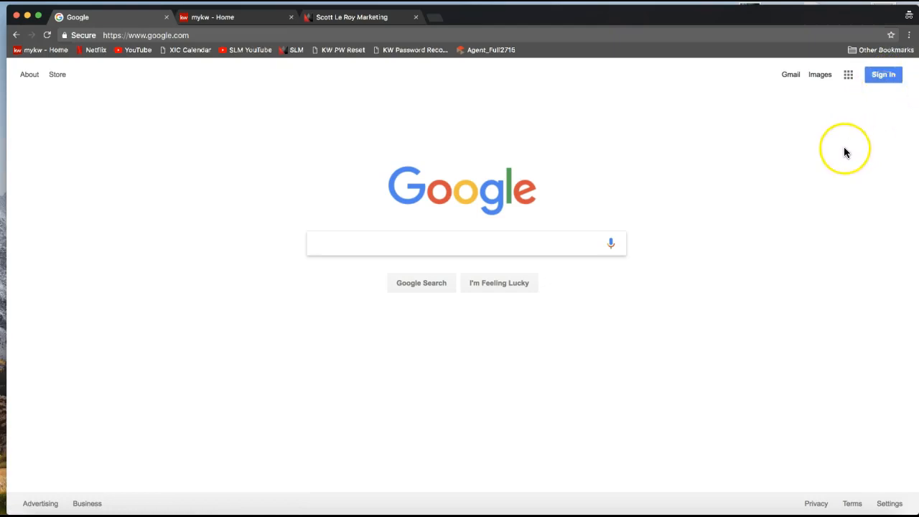
pyautogui.click(845, 149)
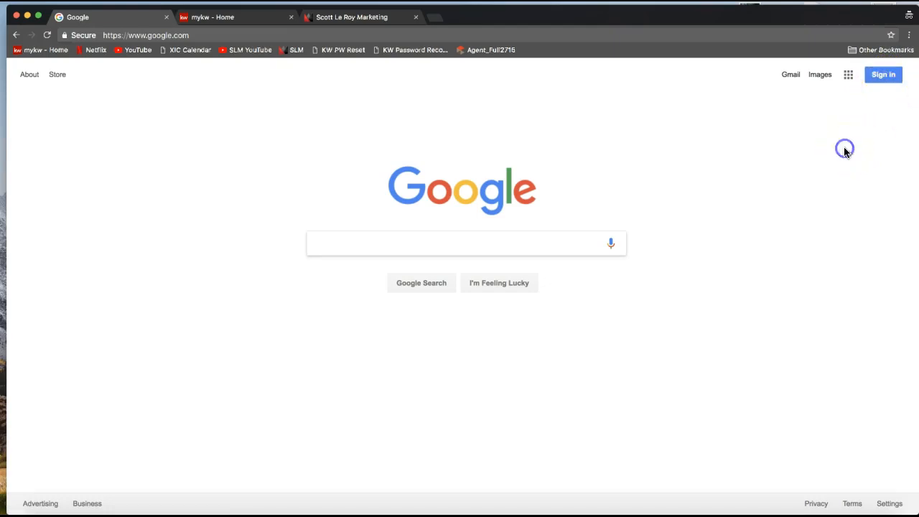
# Go to Google sign-in, enter the account's e-mail address, and continue to the password step.
pyautogui.click(885, 79)
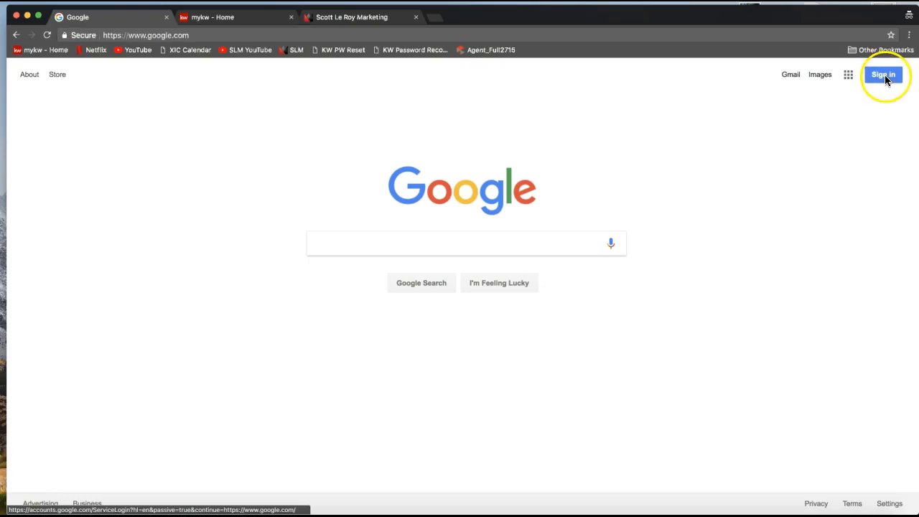
pyautogui.click(884, 75)
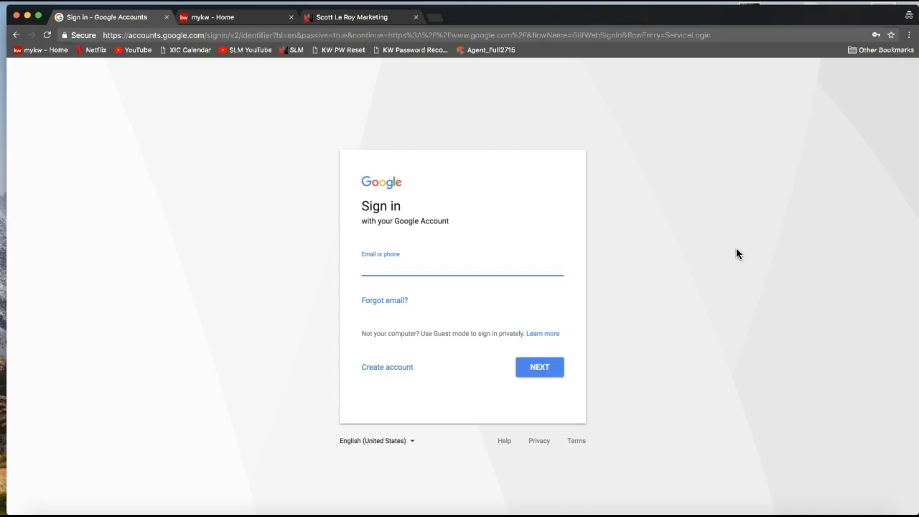
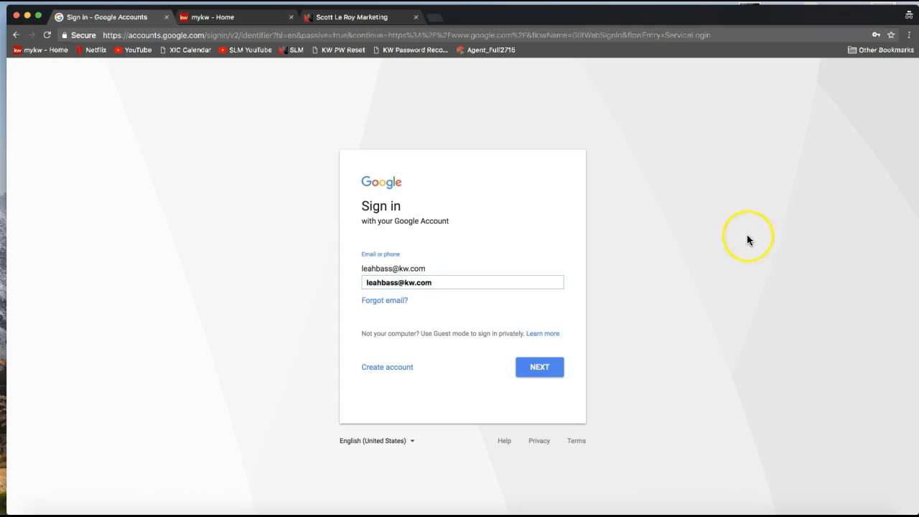
pyautogui.click(553, 191)
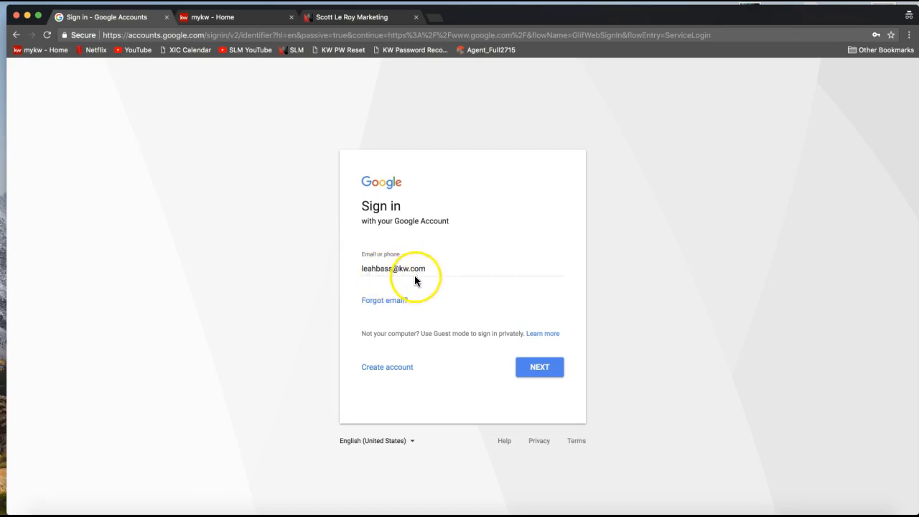
pyautogui.click(534, 371)
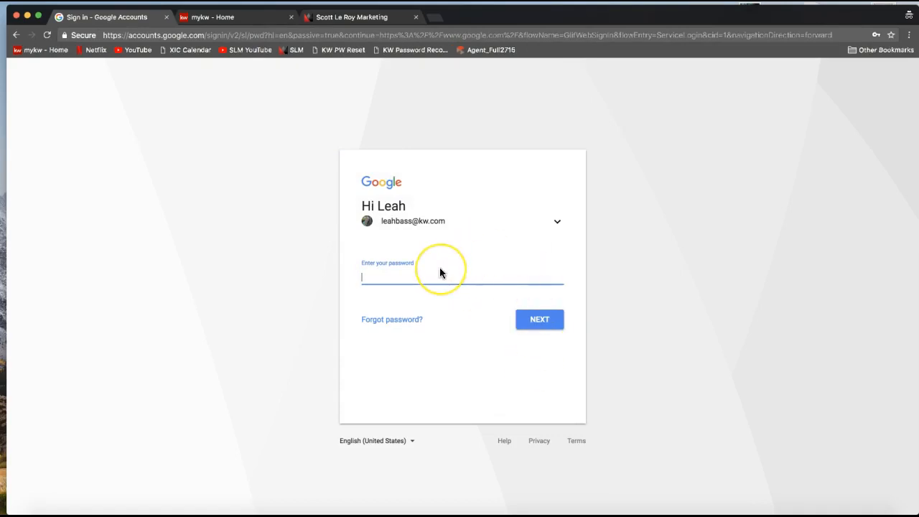
# Enter the account password and submit it to complete Google sign-in.
pyautogui.write('••••••••••••')
pyautogui.click(443, 303)
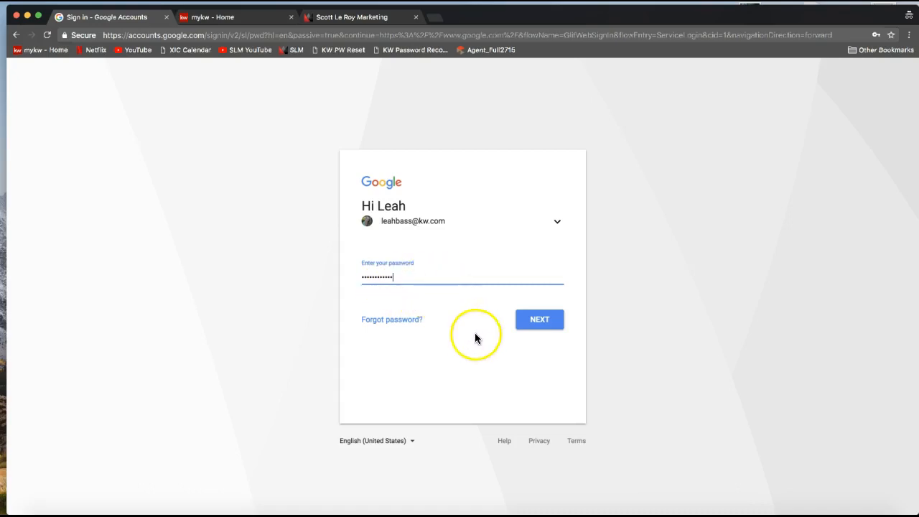
pyautogui.click(544, 326)
pyautogui.click(544, 328)
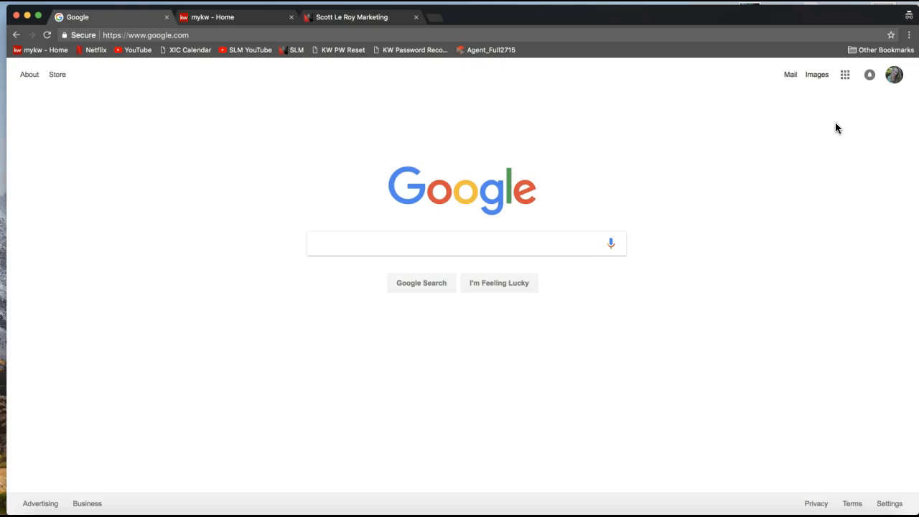
# Close the mykw and Scott Le Roy Marketing tabs and type scottleroymarketing.com in a new tab.
pyautogui.click(291, 18)
pyautogui.click(232, 22)
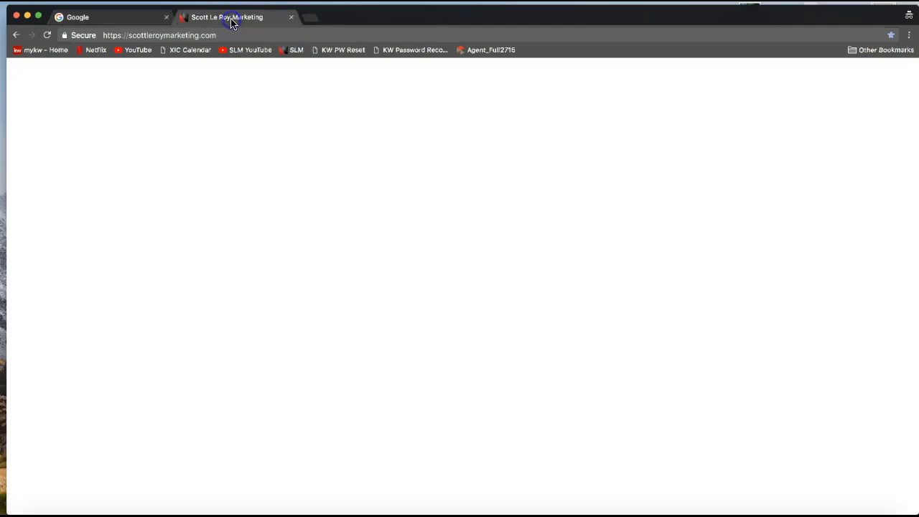
pyautogui.click(290, 18)
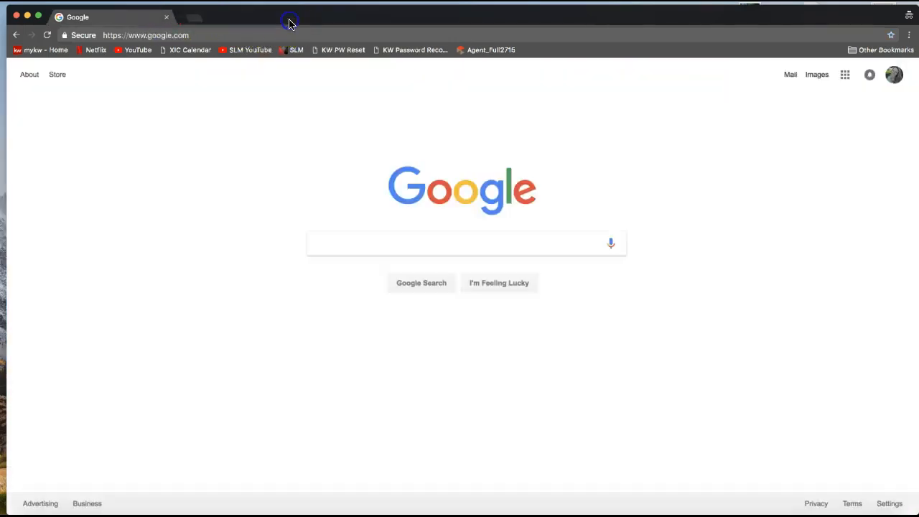
pyautogui.click(189, 25)
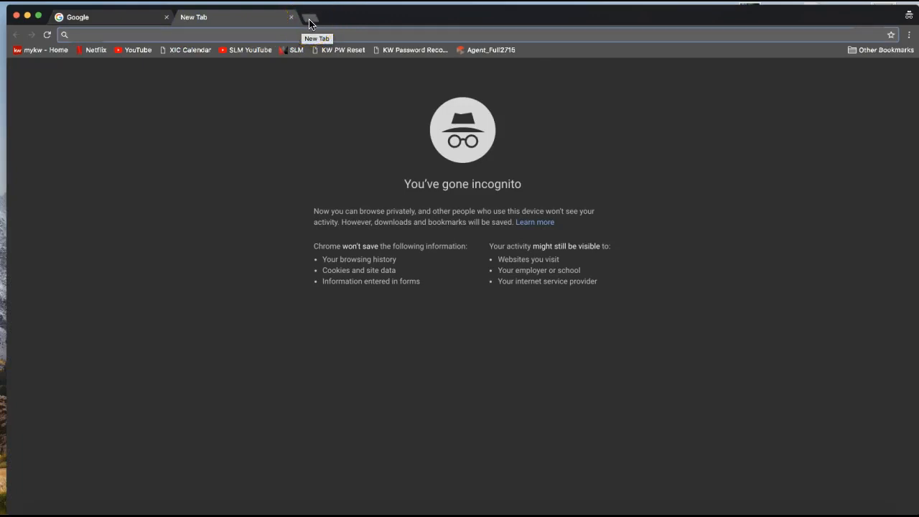
pyautogui.write('scott')
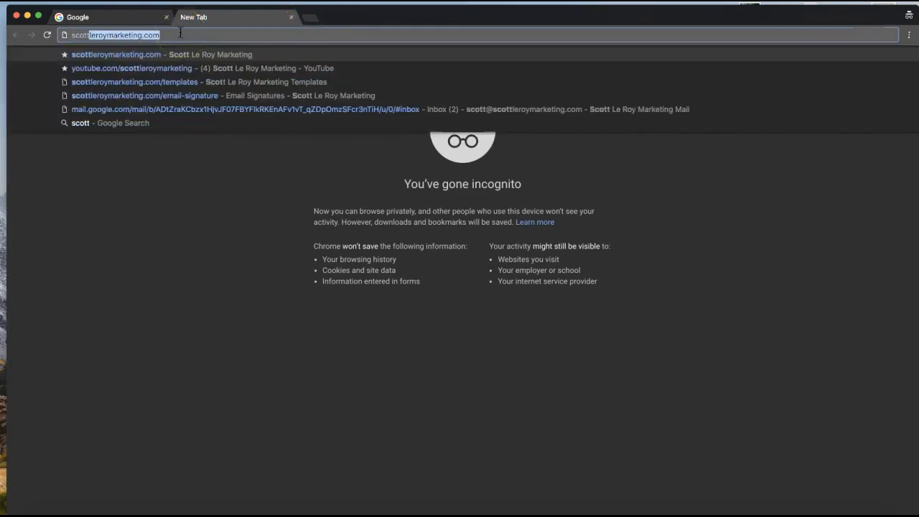
pyautogui.write('leroy')
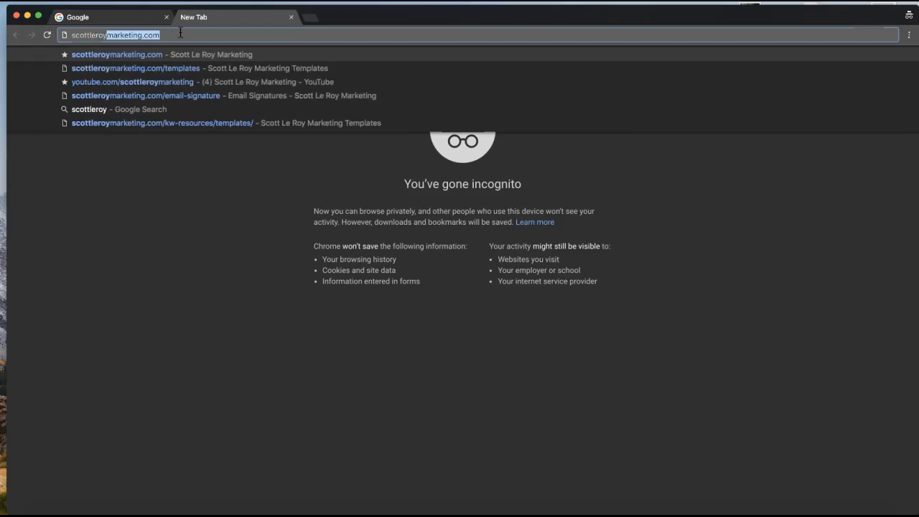
pyautogui.write('marketing.com')
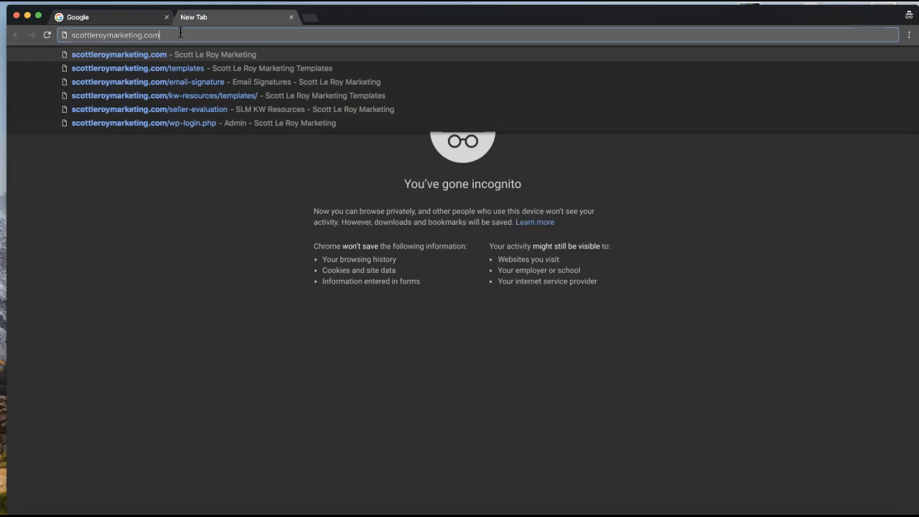
# Copy the scottleroymarketing.com address into the join.me chat, then hide the meeting windows.
pyautogui.doubleClick(139, 38)
pyautogui.press('super+c')
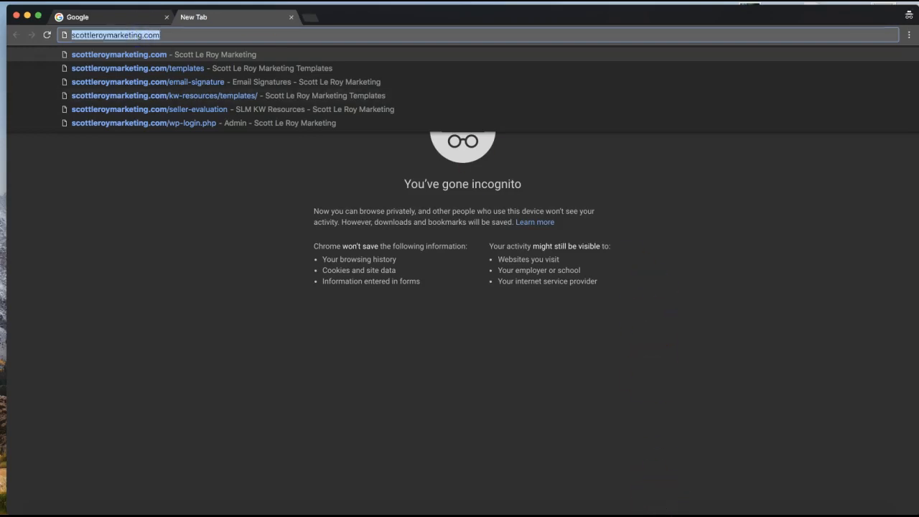
pyautogui.click(667, 507)
pyautogui.click(484, 307)
pyautogui.press('super+v')
pyautogui.press('Return')
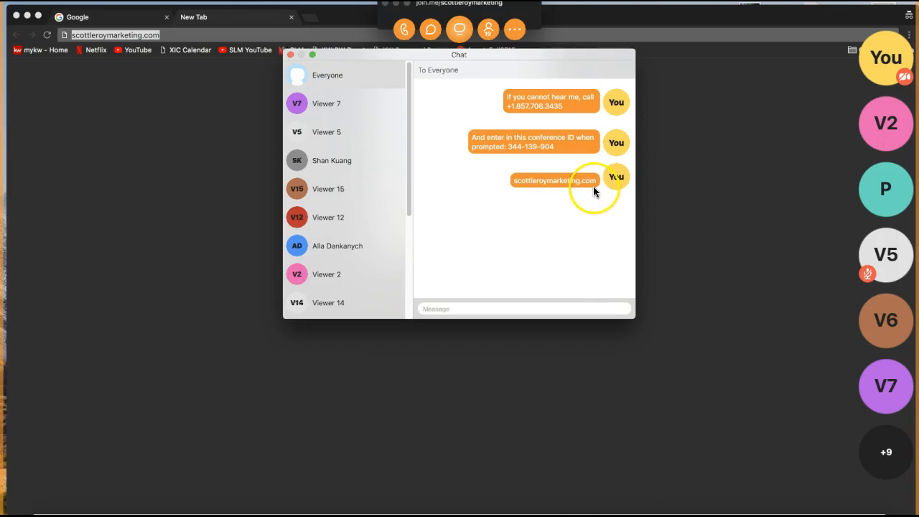
pyautogui.click(517, 30)
pyautogui.click(517, 31)
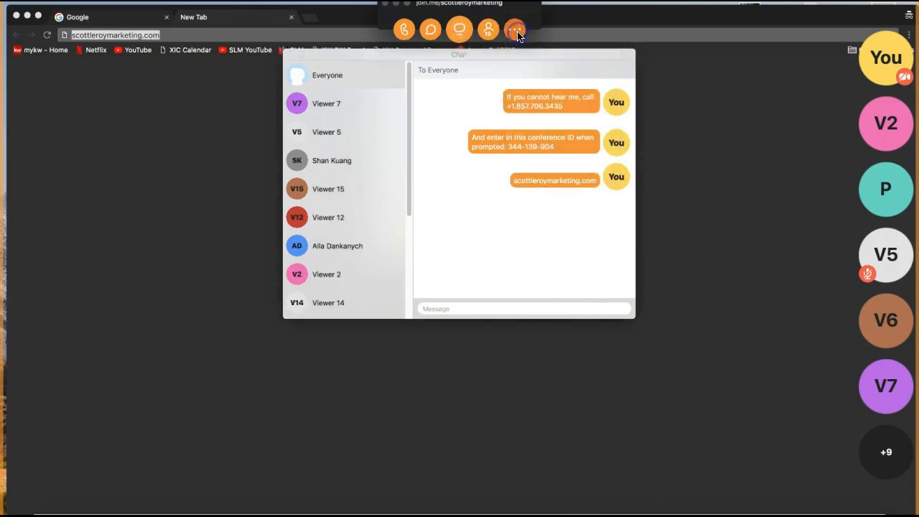
pyautogui.click(396, 3)
pyautogui.click(268, 19)
pyautogui.click(230, 34)
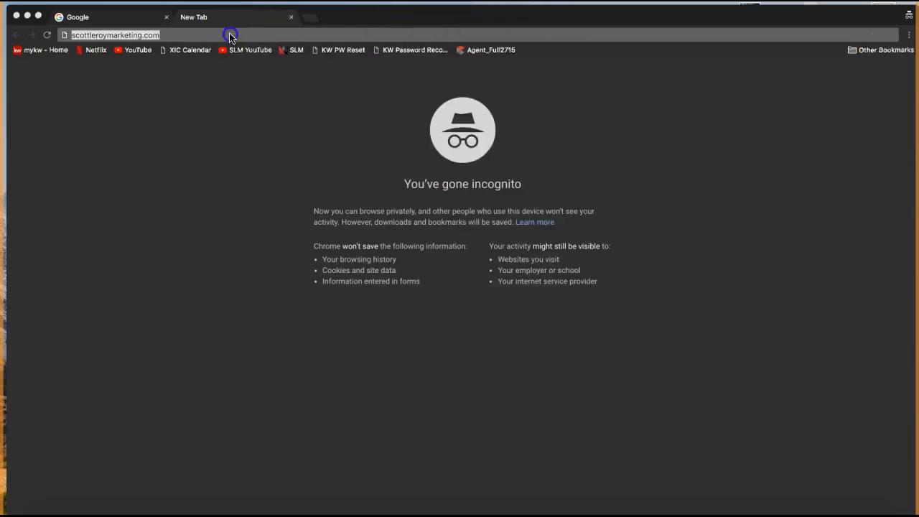
# Load scottleroymarketing.com, scroll the homepage, and bring up the KW Resources menu.
pyautogui.press('Return')
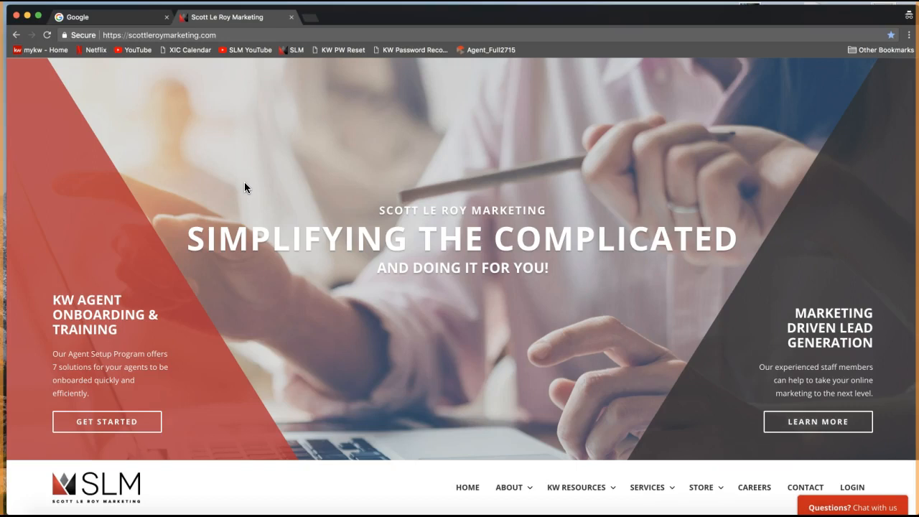
pyautogui.click(411, 244)
pyautogui.scroll(-2, 538, 232)
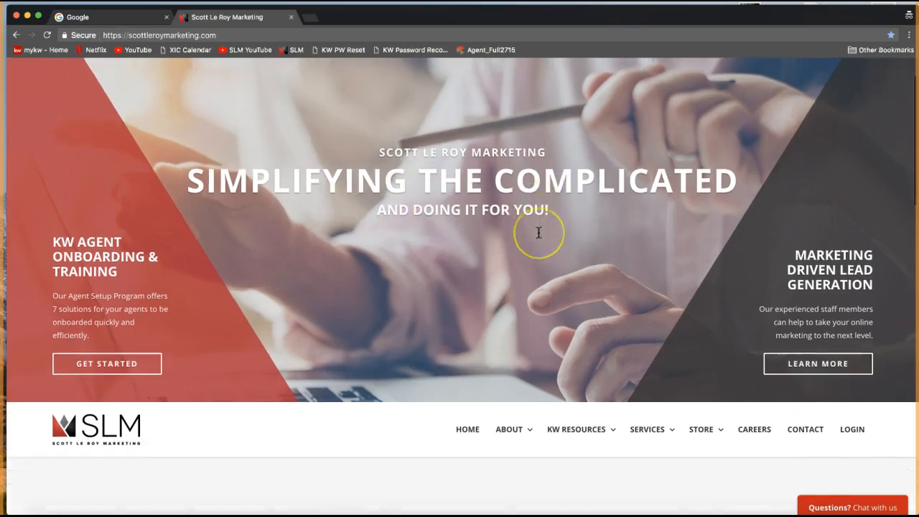
pyautogui.scroll(-5, 539, 232)
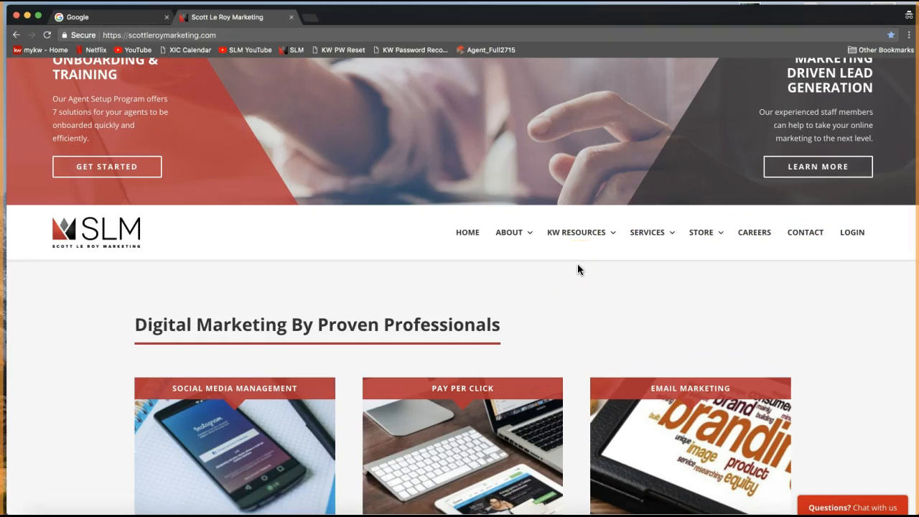
pyautogui.moveTo(576, 241)
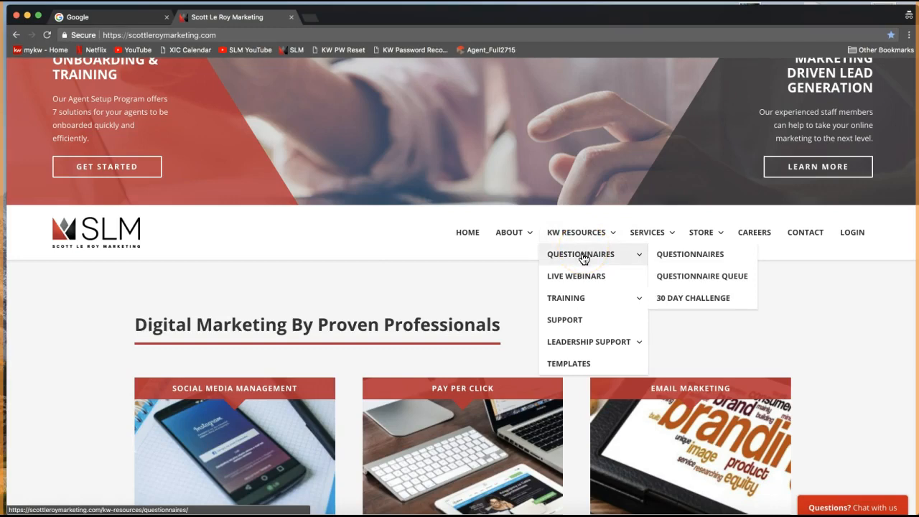
pyautogui.click(597, 278)
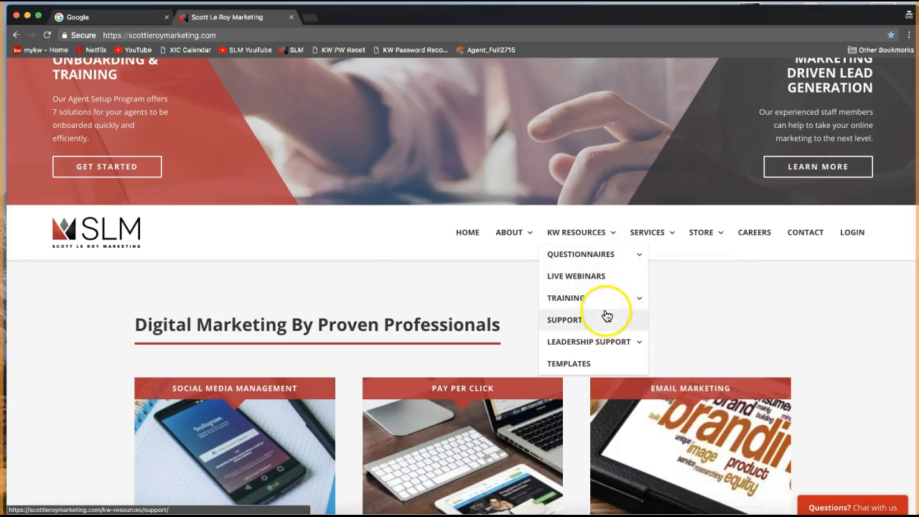
pyautogui.moveTo(585, 263)
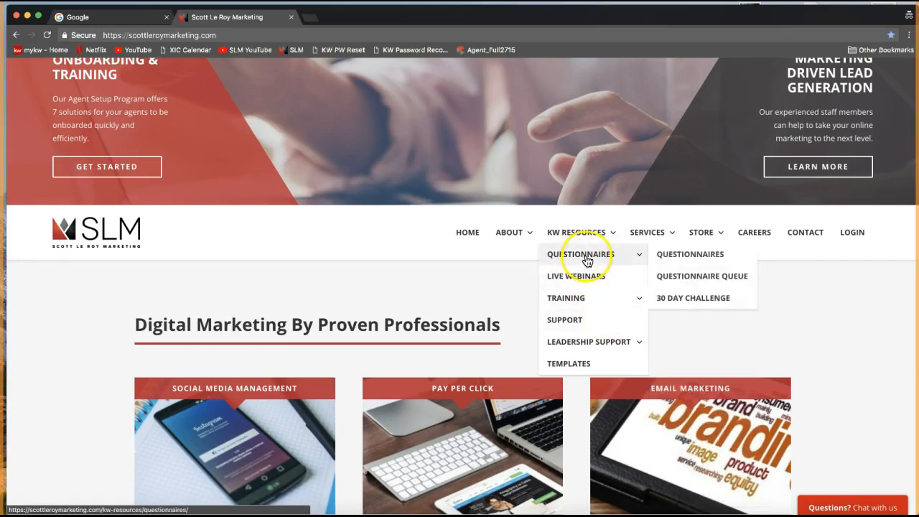
pyautogui.moveTo(565, 304)
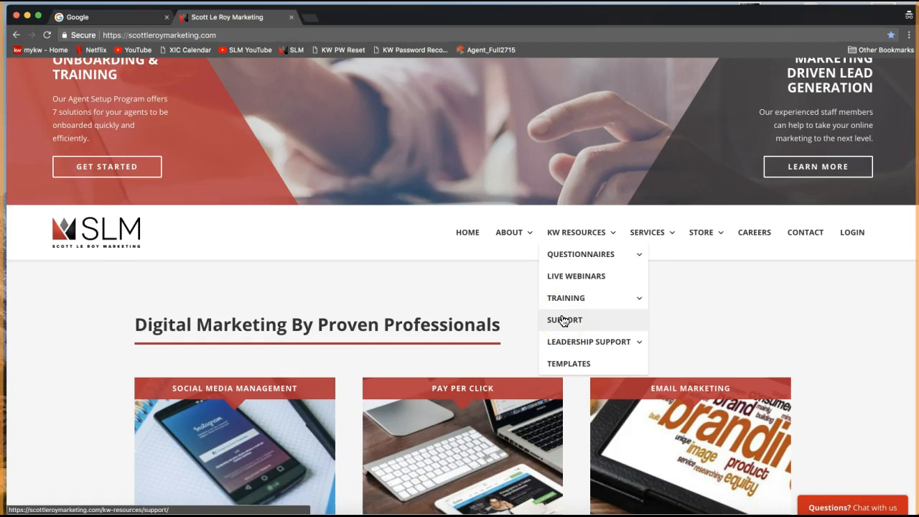
pyautogui.scroll(-1, 564, 321)
pyautogui.scroll(-1, 564, 320)
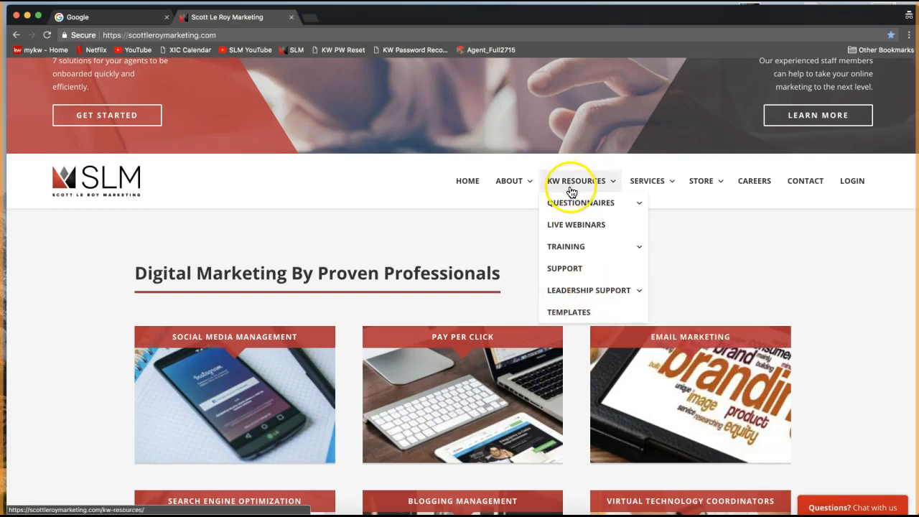
# Choose Templates under KW Resources to reach the SLM KW Resources login, and focus its field.
pyautogui.click(572, 314)
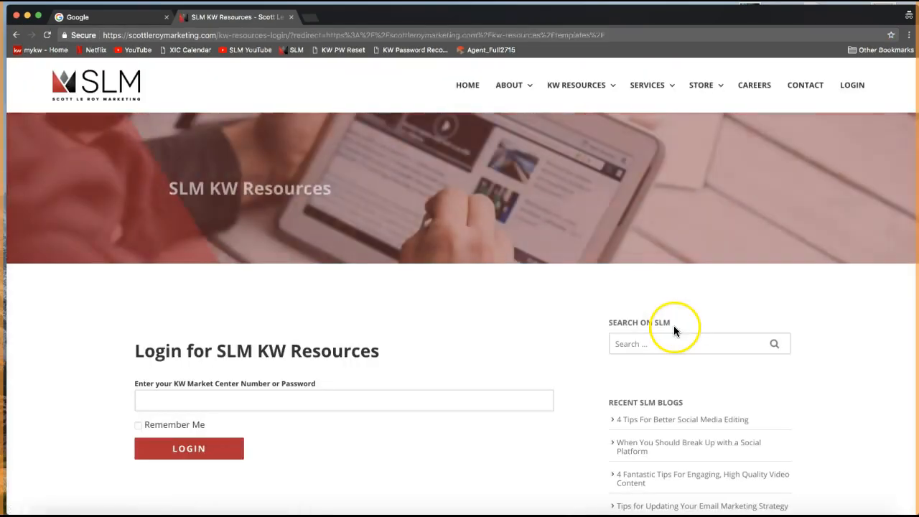
pyautogui.scroll(-1, 570, 332)
pyautogui.click(425, 382)
pyautogui.moveTo(135, 330); pyautogui.dragTo(381, 340)
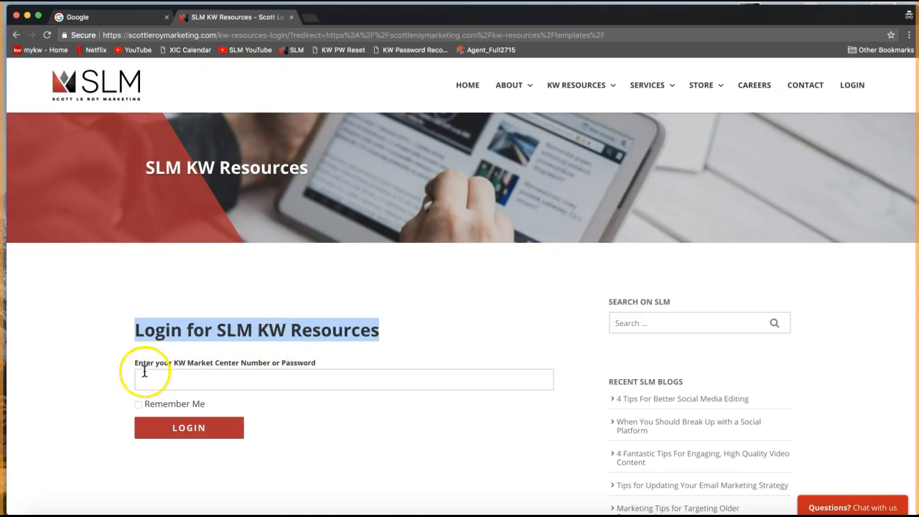
pyautogui.click(302, 374)
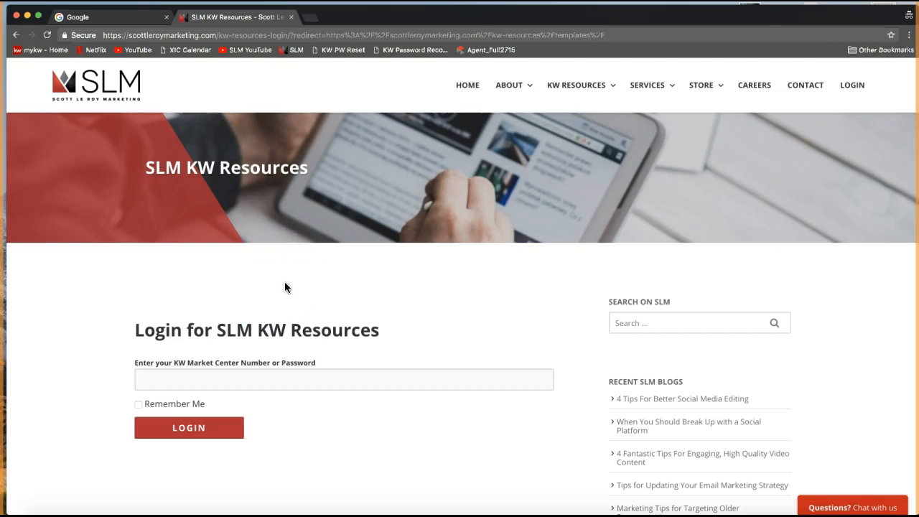
# Look up the Market Center number on mykw.kw.com in a new tab, then return to the SLM login.
pyautogui.click(311, 20)
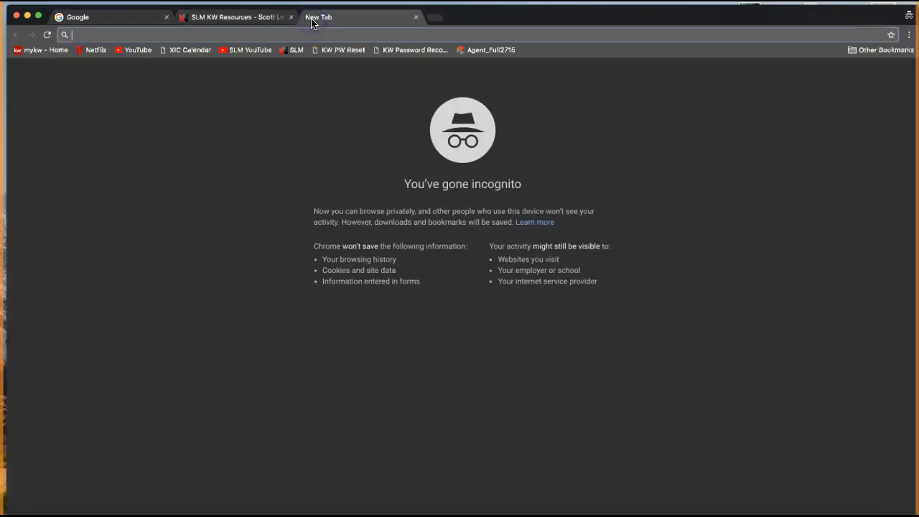
pyautogui.write('mykw.')
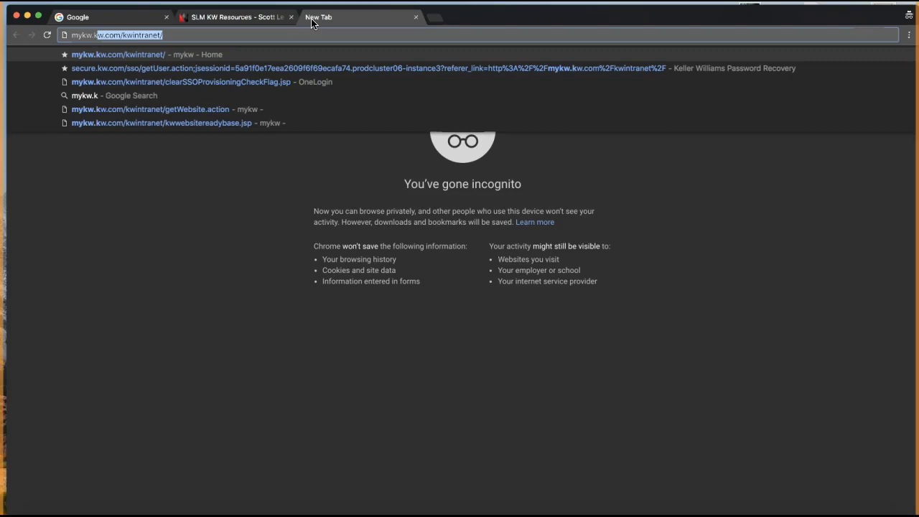
pyautogui.write('kw.com')
pyautogui.press('Return')
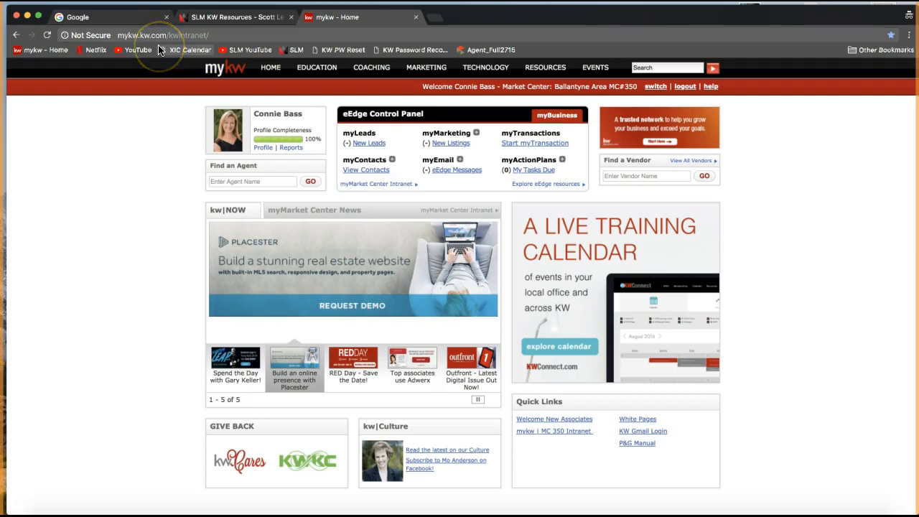
pyautogui.doubleClick(630, 86)
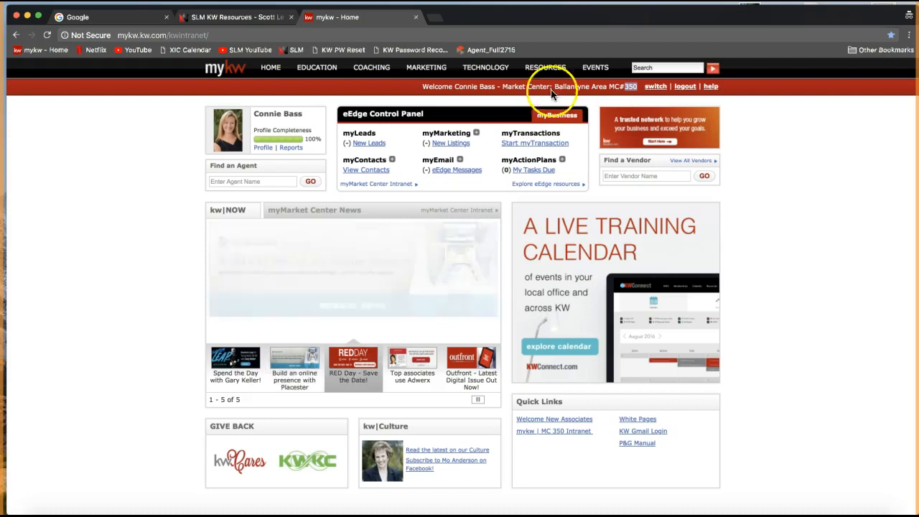
pyautogui.click(625, 92)
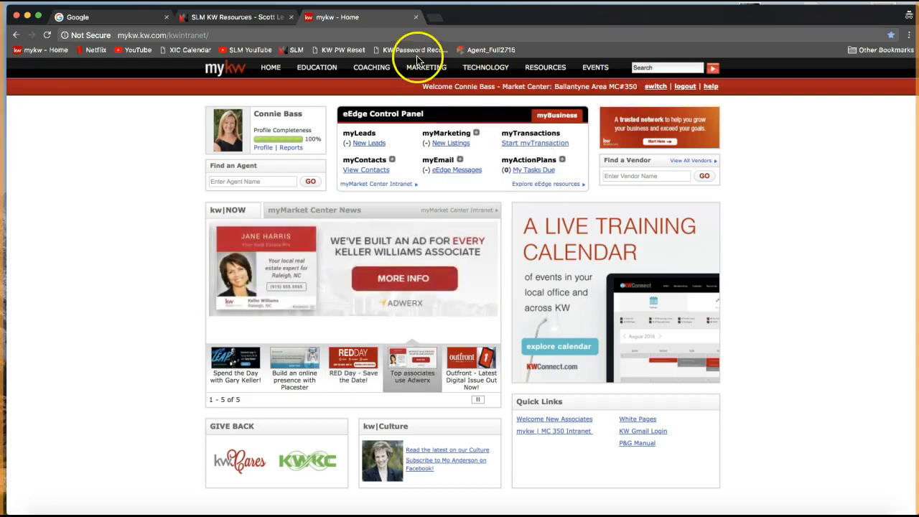
pyautogui.click(245, 19)
pyautogui.click(204, 382)
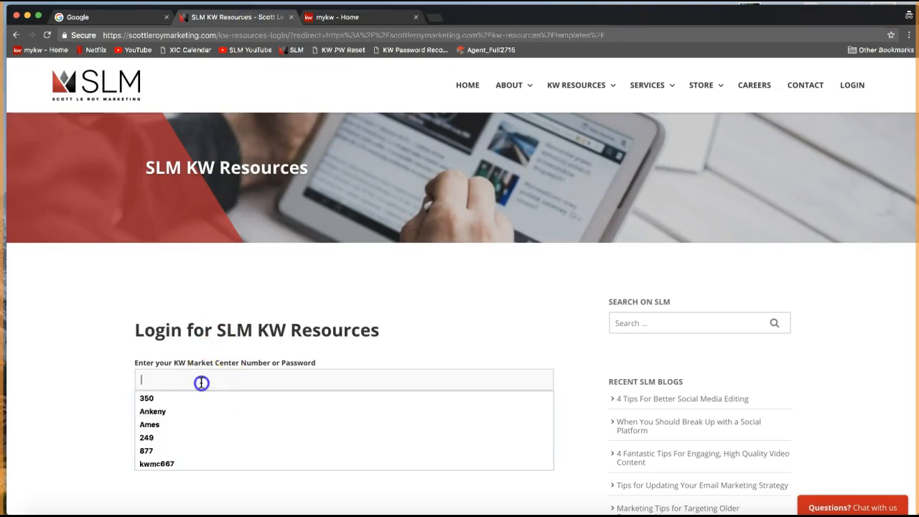
# Fill in the market center number from the autofill suggestion and tick Remember Me.
pyautogui.write('350')
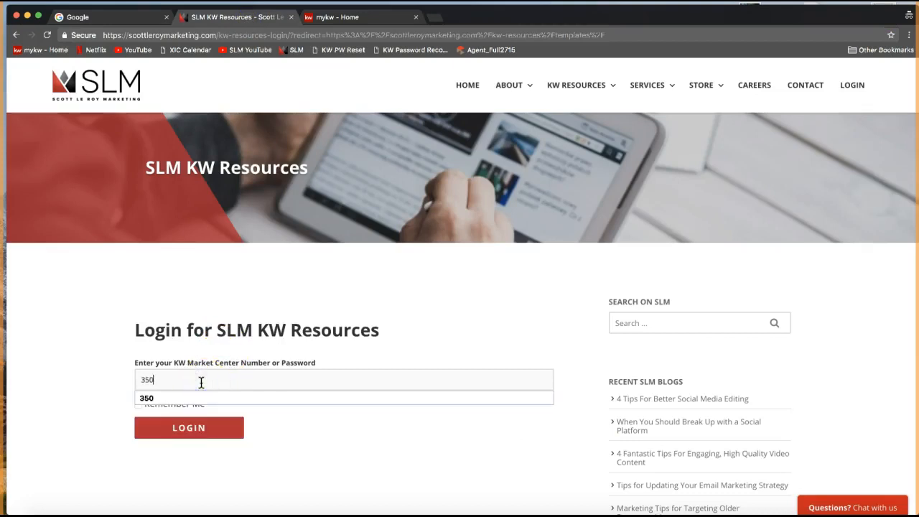
pyautogui.click(114, 357)
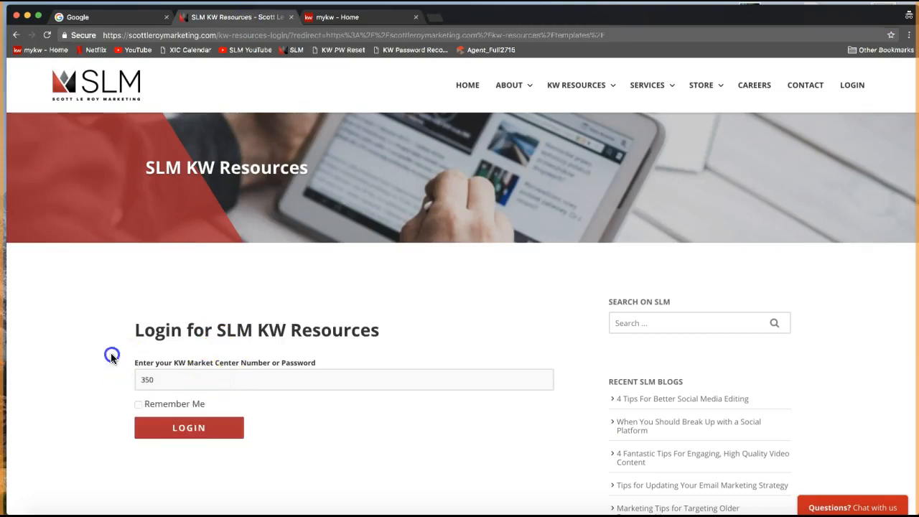
pyautogui.click(139, 405)
# Log in and scroll the Templates page down to the category buttons ending with Email Signatures.
pyautogui.click(198, 433)
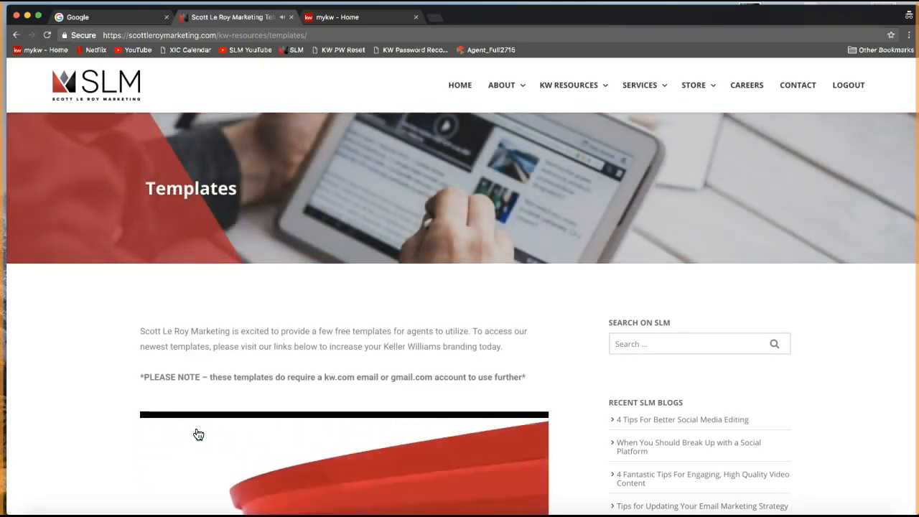
pyautogui.scroll(-1, 198, 433)
pyautogui.scroll(-5, 331, 394)
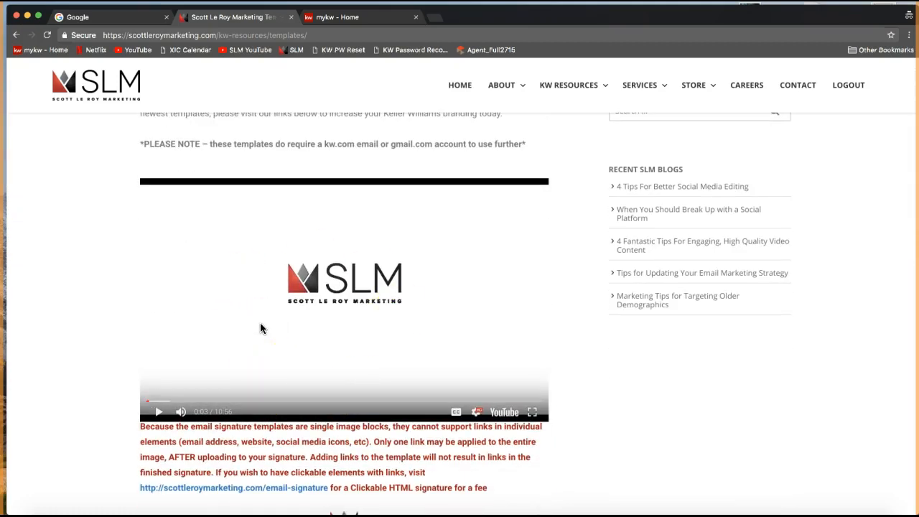
pyautogui.scroll(1, 261, 329)
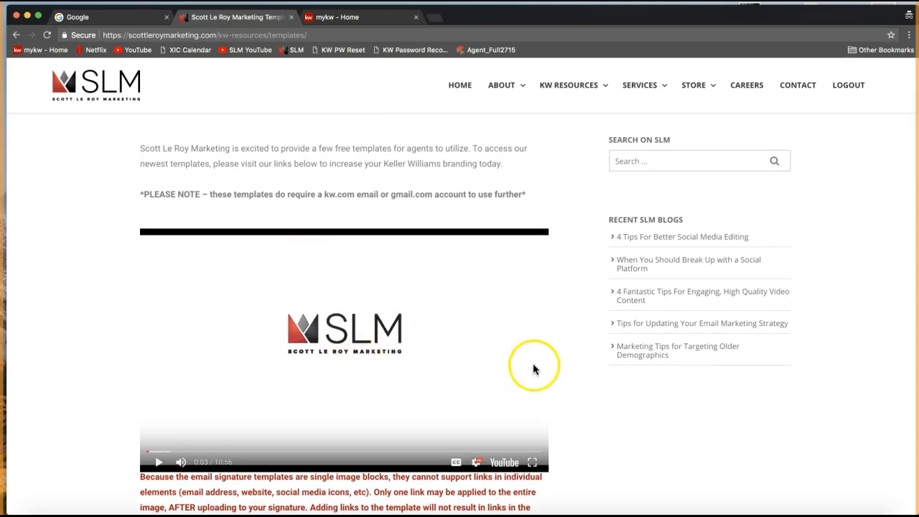
pyautogui.scroll(-3, 584, 348)
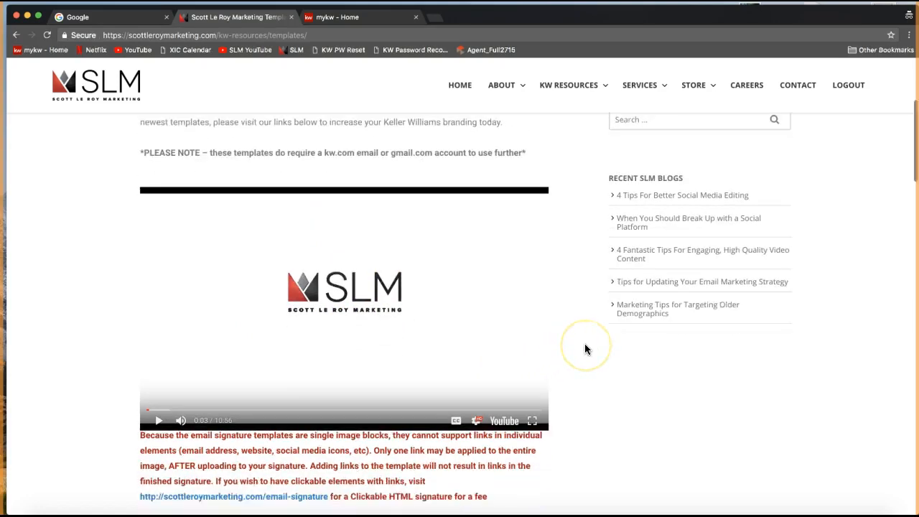
pyautogui.scroll(-3, 585, 349)
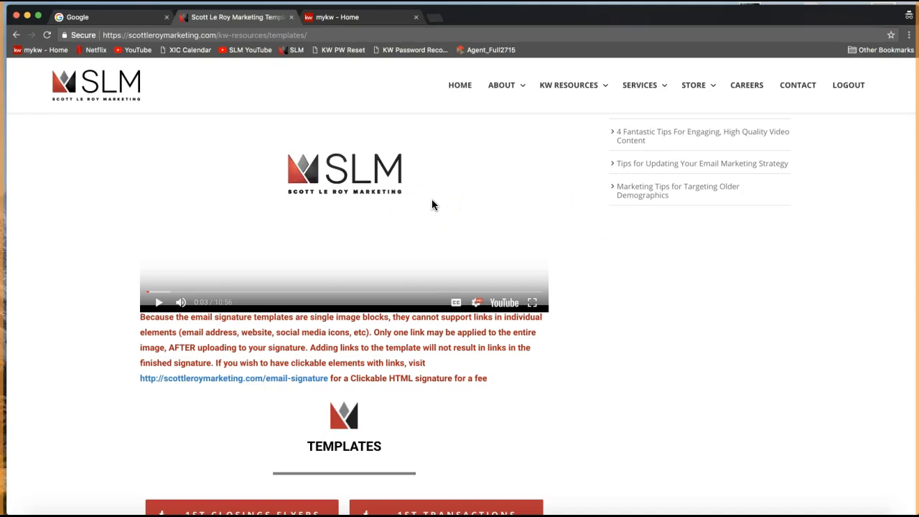
pyautogui.scroll(-1, 432, 204)
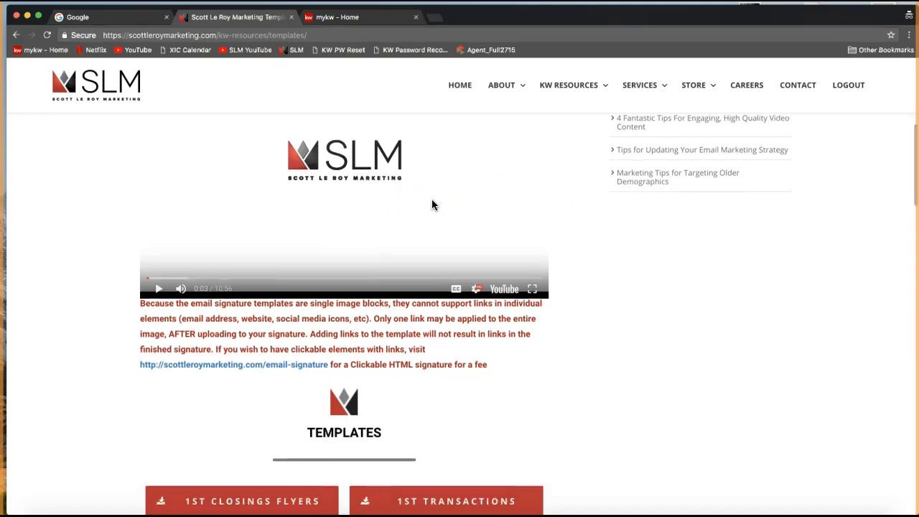
pyautogui.scroll(-5, 432, 204)
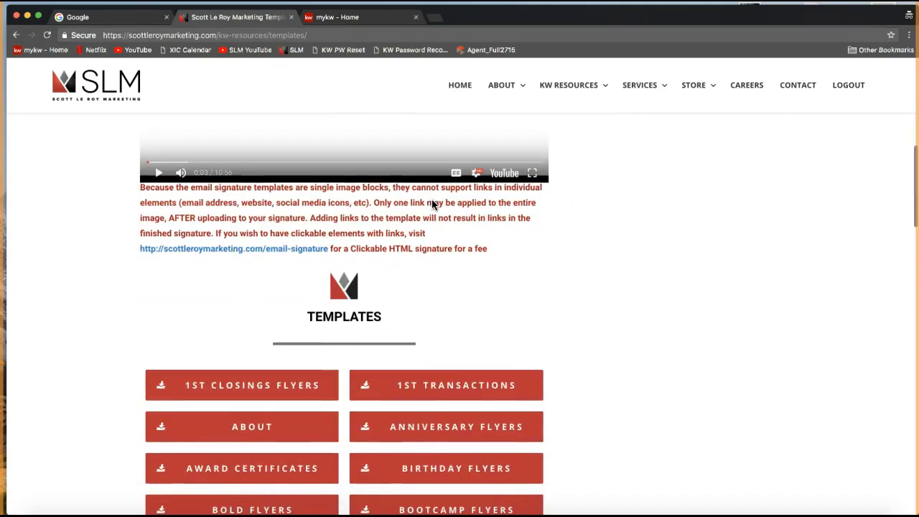
pyautogui.scroll(-3, 431, 206)
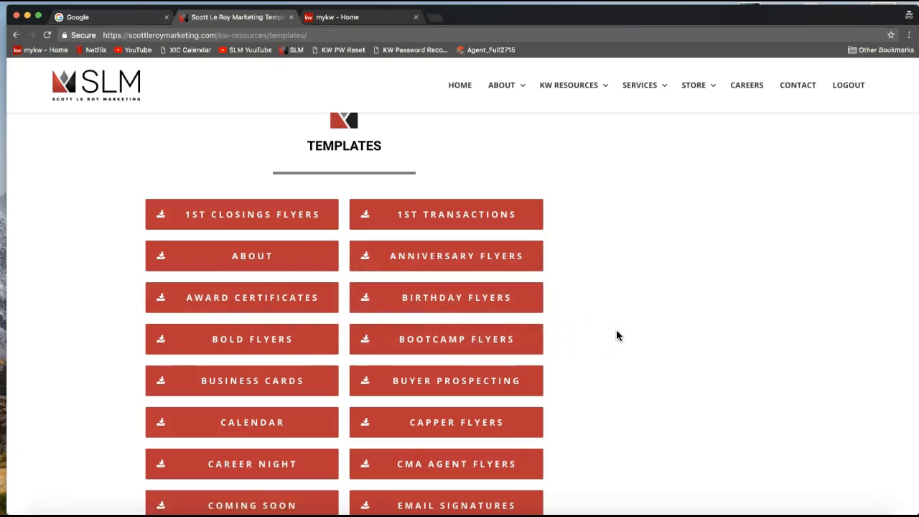
pyautogui.scroll(-2, 616, 331)
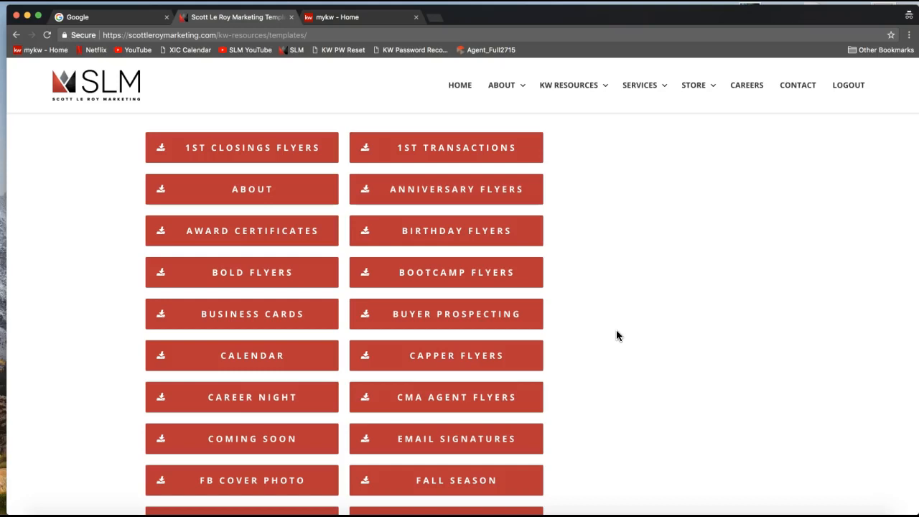
pyautogui.scroll(-1, 616, 331)
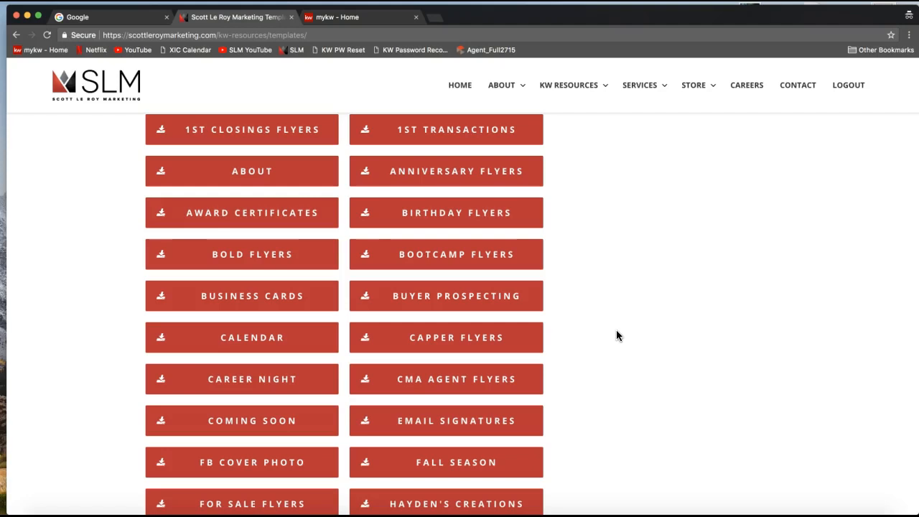
pyautogui.click(579, 329)
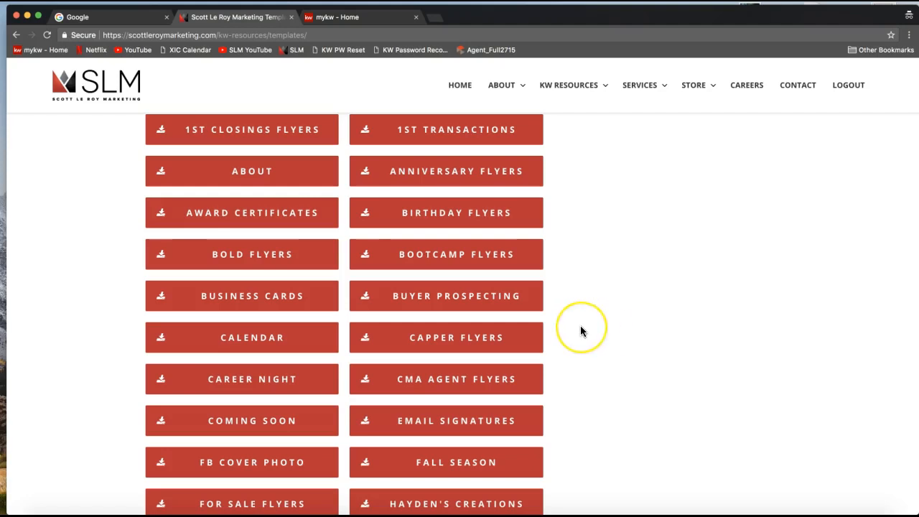
pyautogui.scroll(1, 581, 330)
pyautogui.click(562, 310)
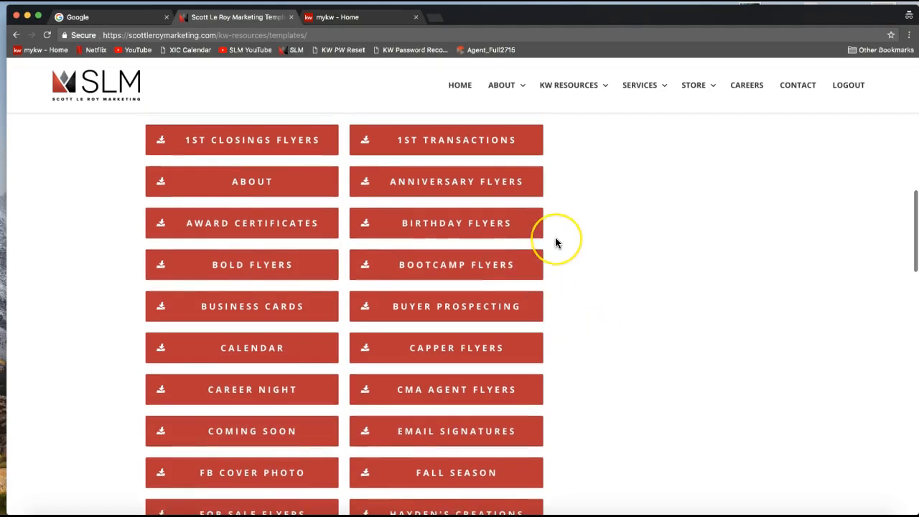
pyautogui.click(574, 265)
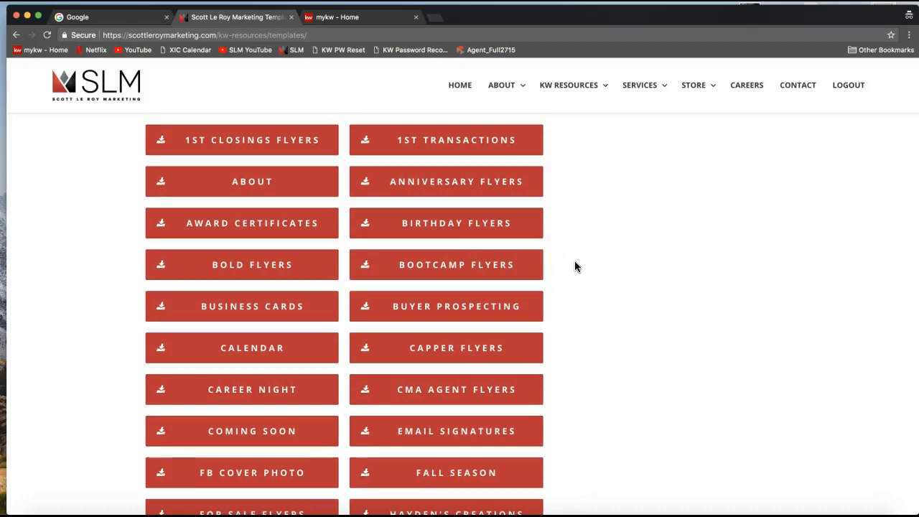
pyautogui.scroll(-1, 575, 266)
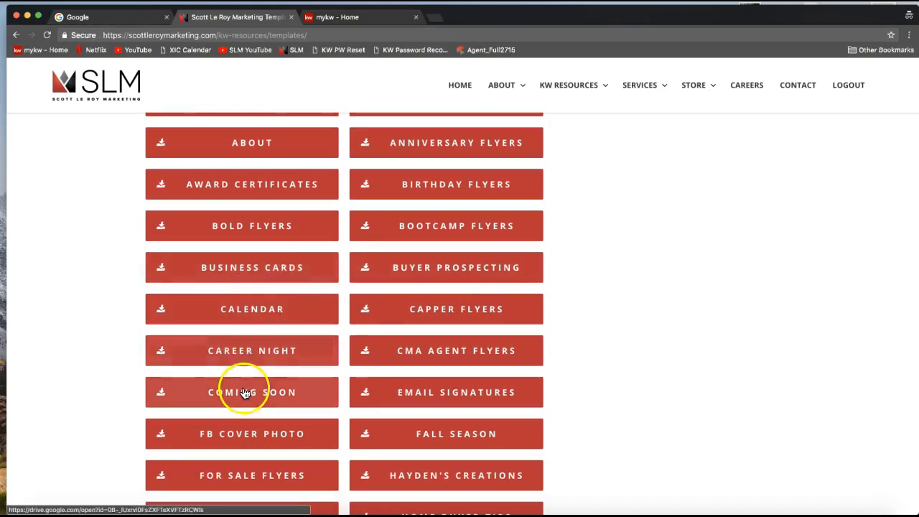
pyautogui.scroll(-1, 244, 393)
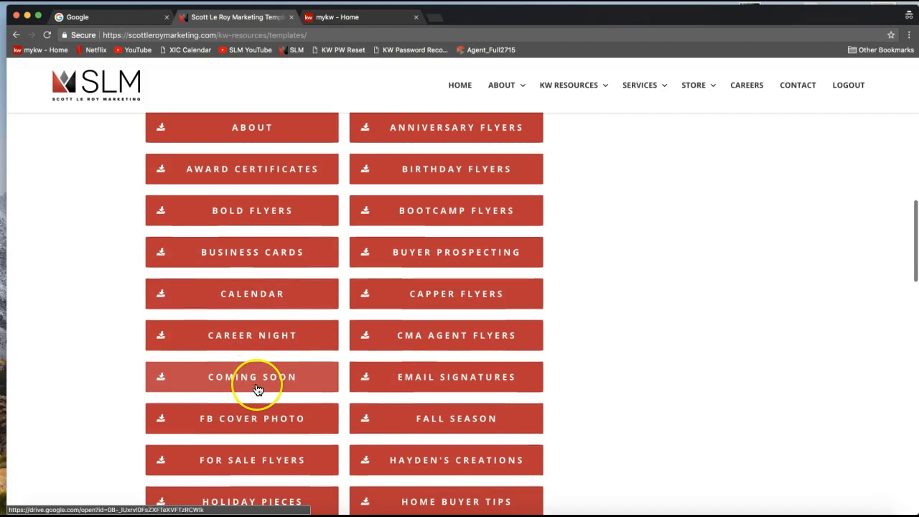
pyautogui.click(474, 348)
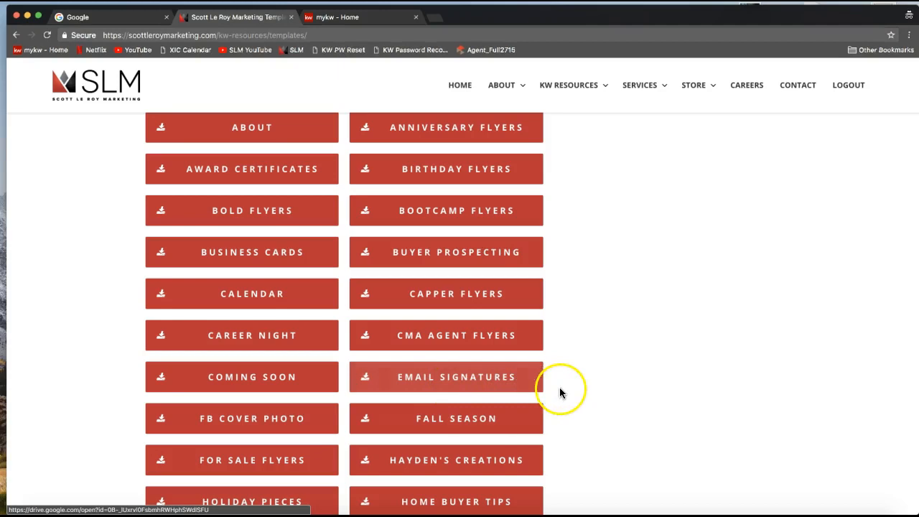
pyautogui.scroll(-2, 560, 387)
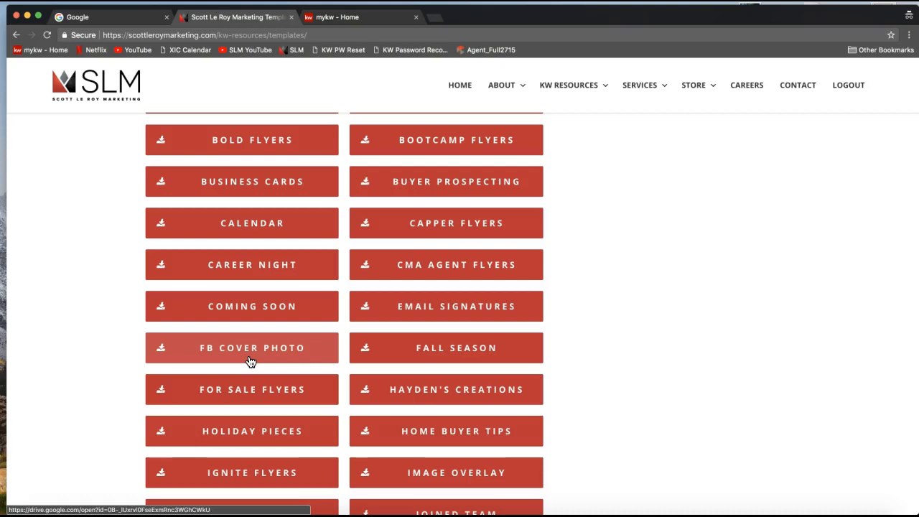
pyautogui.click(230, 359)
pyautogui.click(207, 355)
pyautogui.click(573, 384)
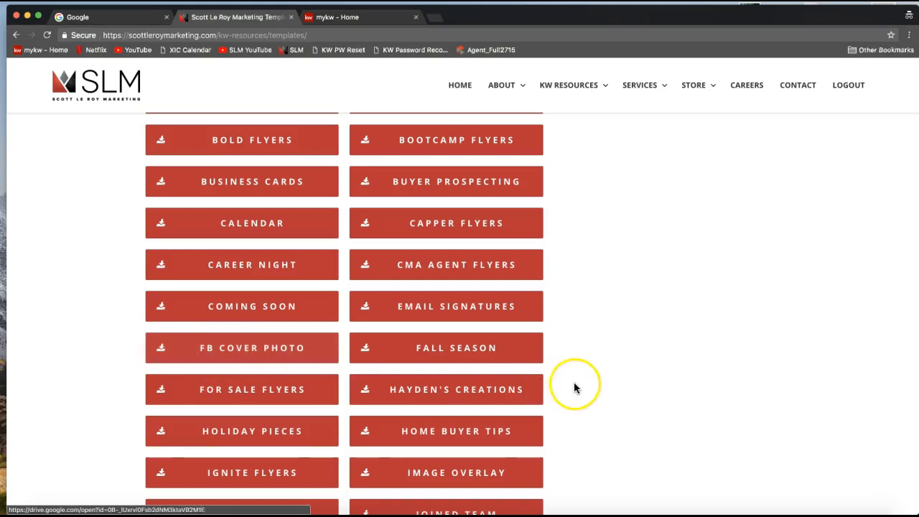
pyautogui.scroll(-3, 574, 384)
pyautogui.scroll(-2, 574, 386)
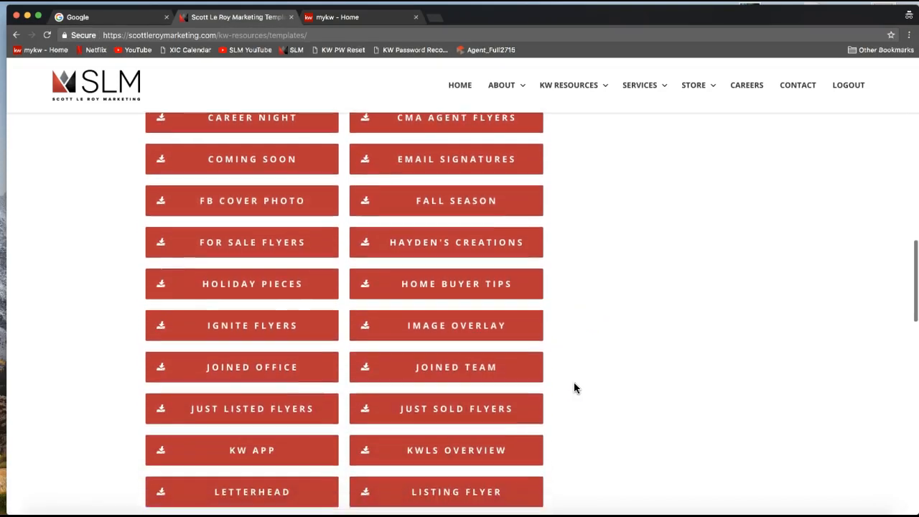
pyautogui.scroll(-2, 651, 357)
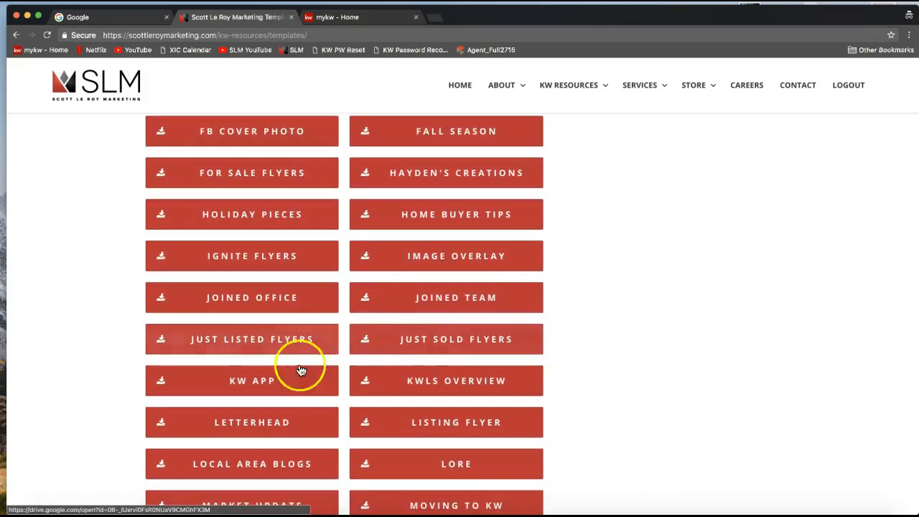
pyautogui.scroll(-1, 266, 393)
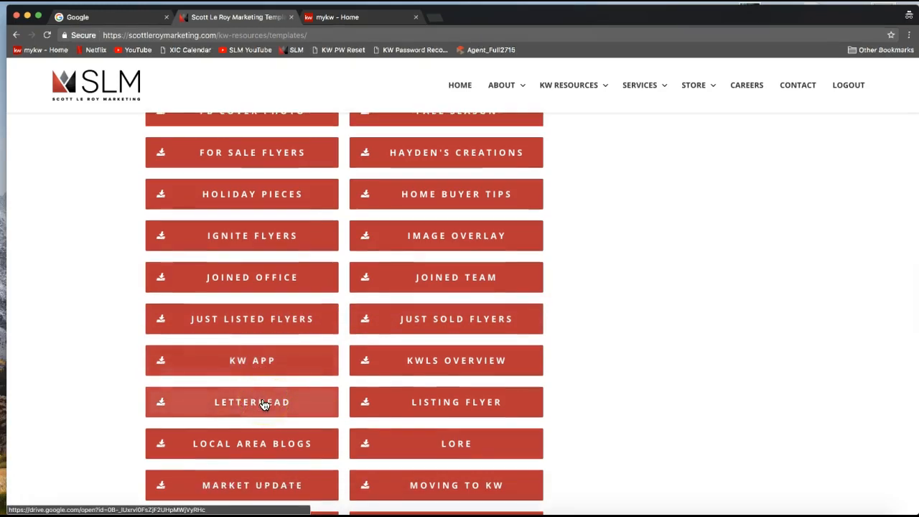
pyautogui.scroll(-2, 263, 404)
pyautogui.click(367, 381)
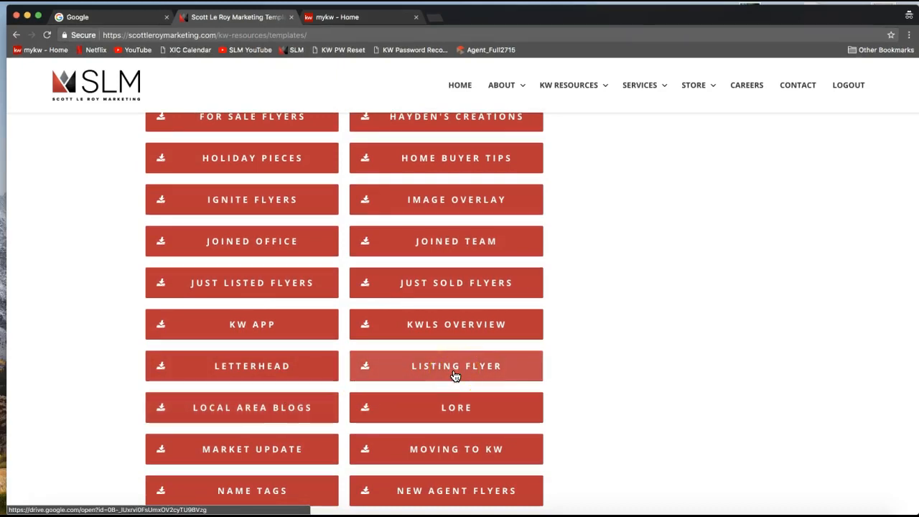
pyautogui.scroll(-2, 530, 376)
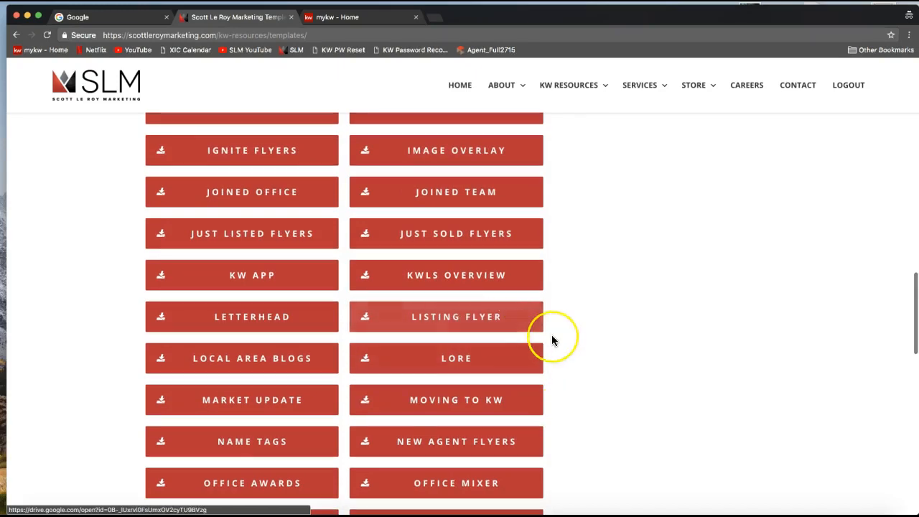
pyautogui.scroll(-5, 553, 340)
pyautogui.scroll(-2, 586, 350)
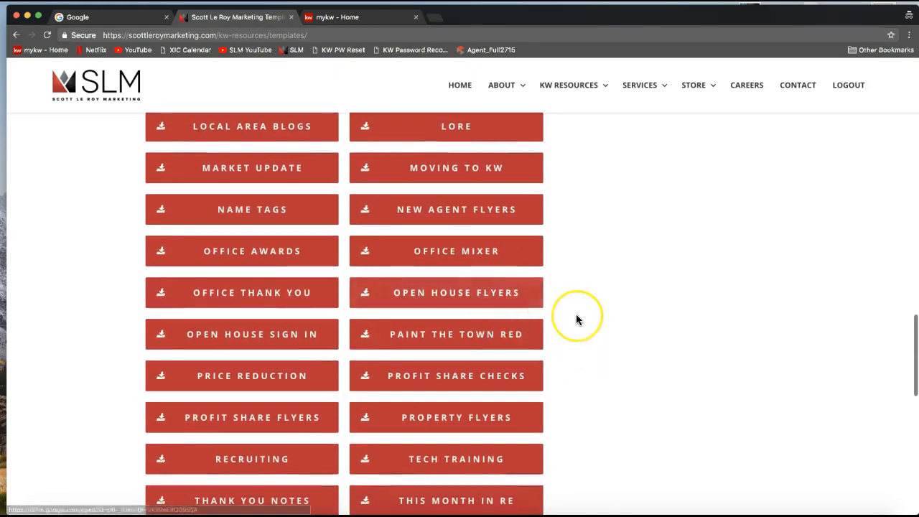
pyautogui.scroll(-3, 576, 319)
pyautogui.scroll(-2, 576, 320)
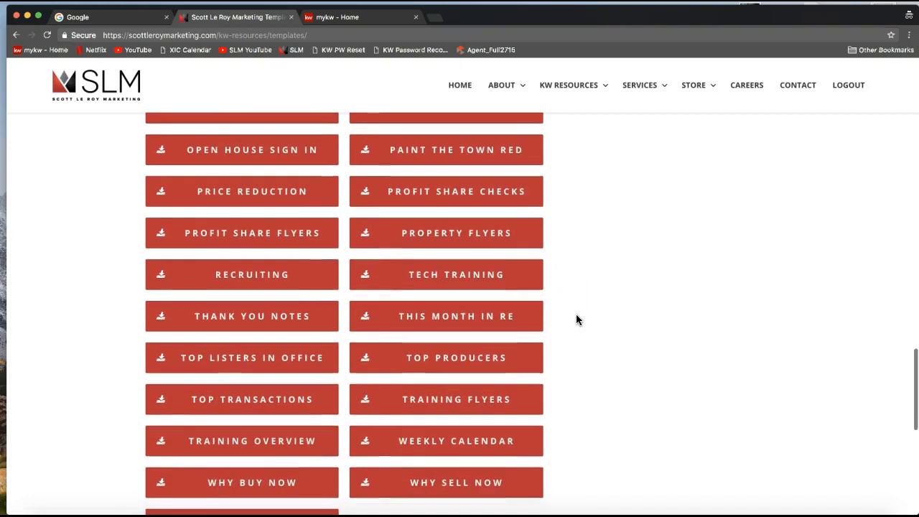
pyautogui.scroll(-1, 576, 319)
pyautogui.scroll(3, 577, 319)
pyautogui.scroll(6, 576, 319)
pyautogui.scroll(1, 576, 319)
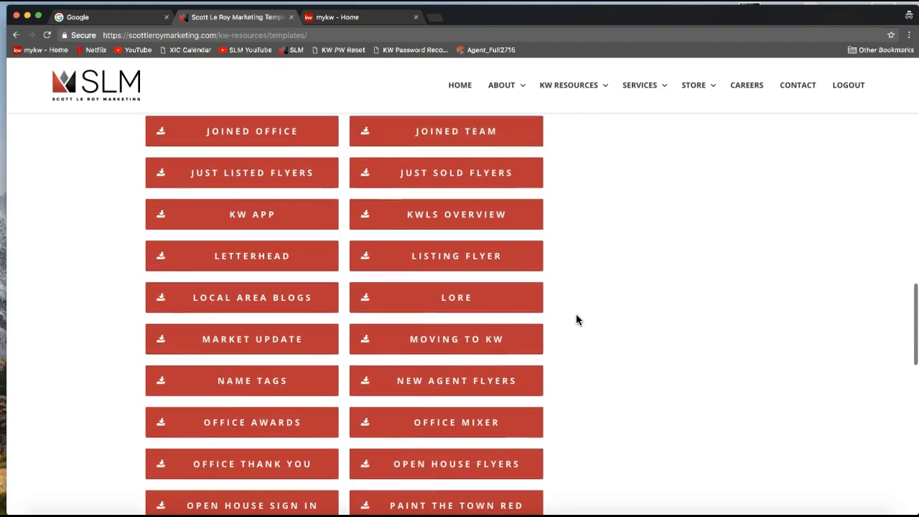
pyautogui.scroll(4, 577, 319)
pyautogui.scroll(5, 577, 319)
pyautogui.scroll(3, 576, 320)
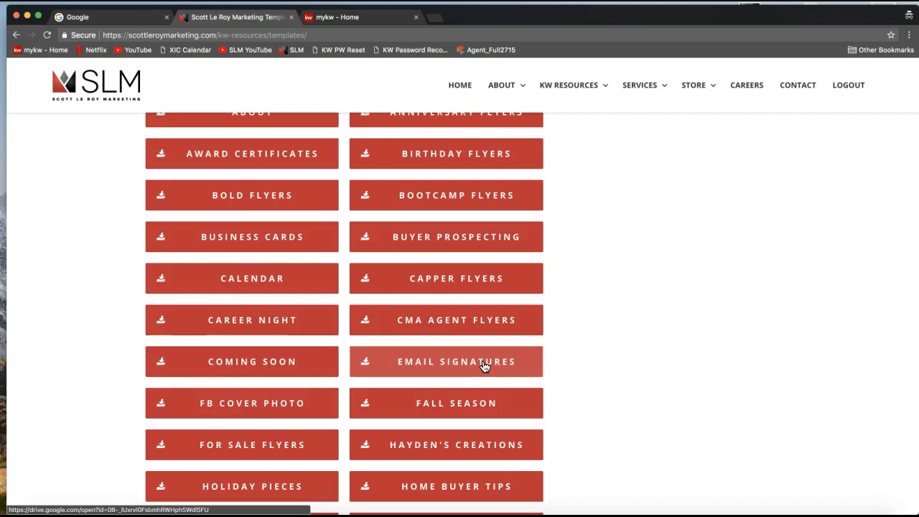
pyautogui.click(468, 365)
pyautogui.click(437, 363)
# Open the Email Signatures Drive folder, browse the signature thumbnails, and pick Signature 3.
pyautogui.click(444, 365)
pyautogui.click(646, 344)
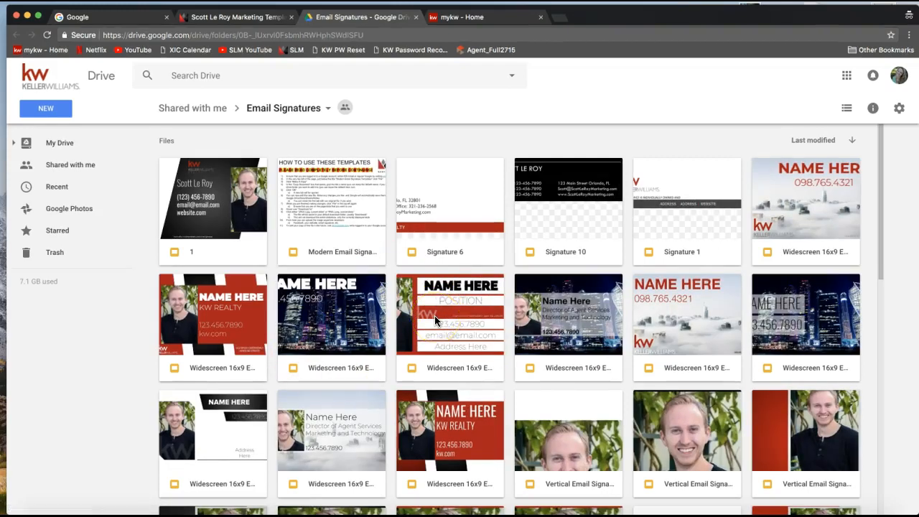
pyautogui.click(549, 261)
pyautogui.scroll(-3, 701, 287)
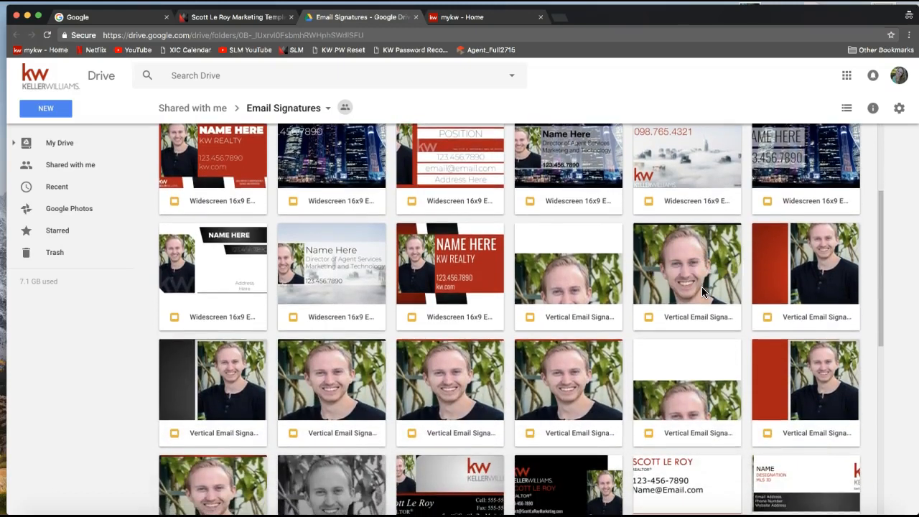
pyautogui.scroll(-2, 702, 287)
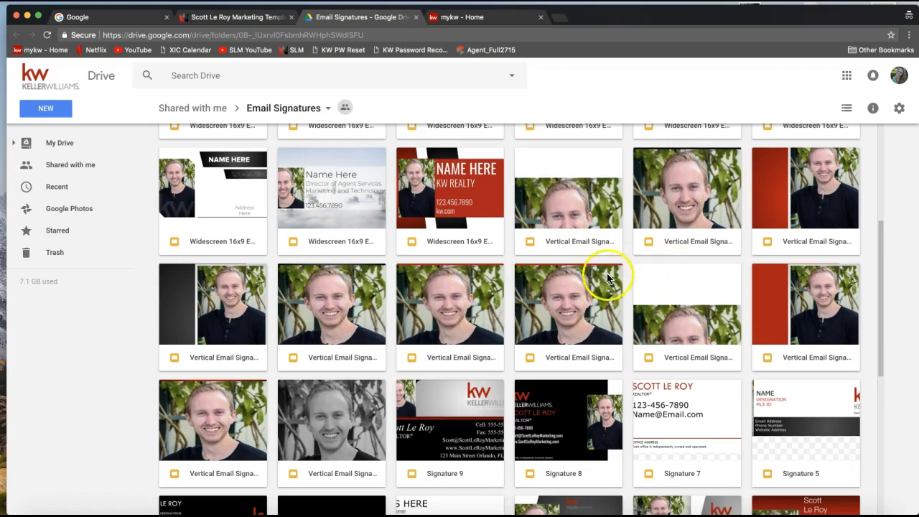
pyautogui.scroll(-3, 560, 327)
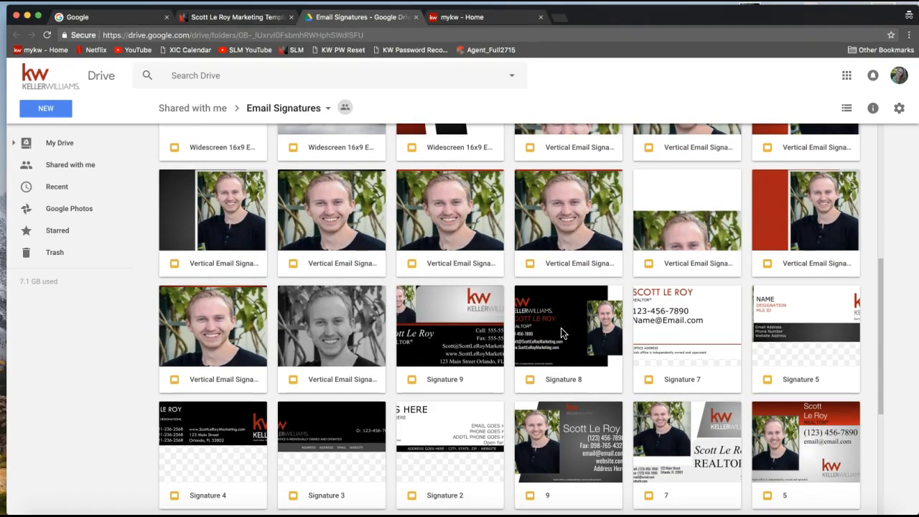
pyautogui.scroll(-6, 562, 333)
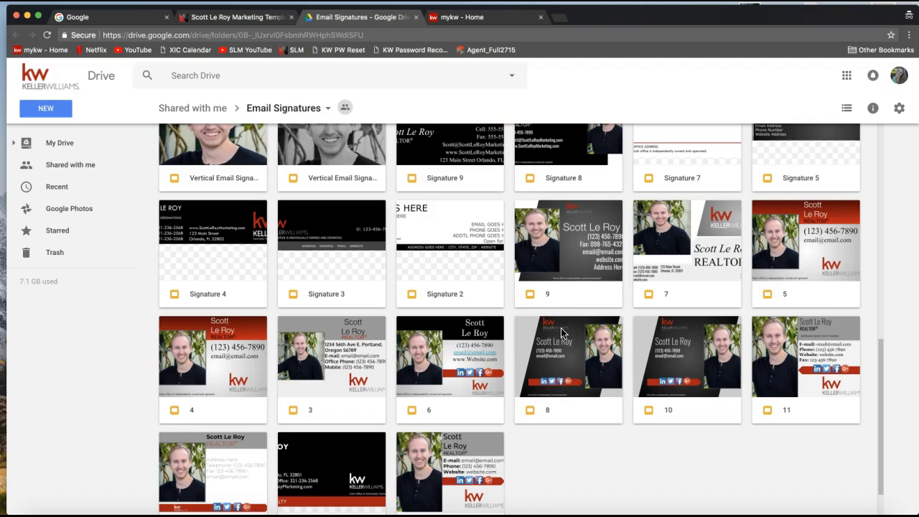
pyautogui.scroll(-2, 562, 332)
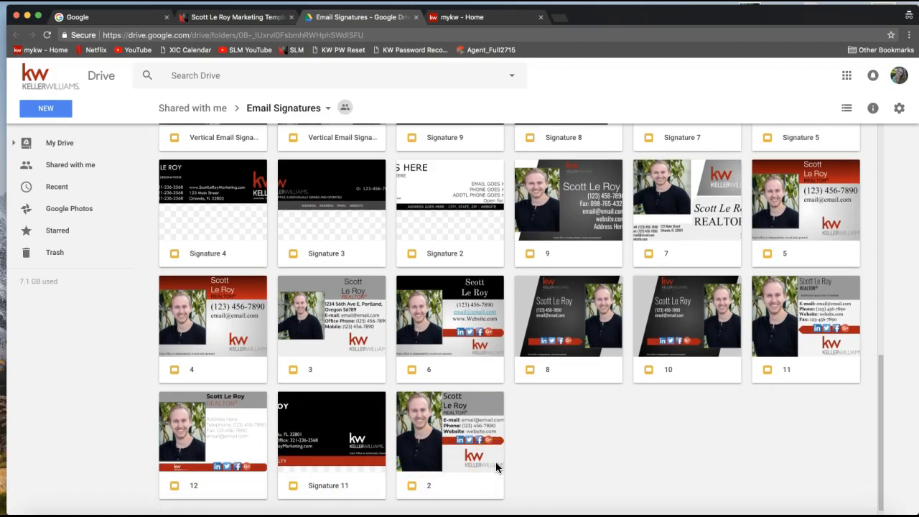
pyautogui.click(349, 215)
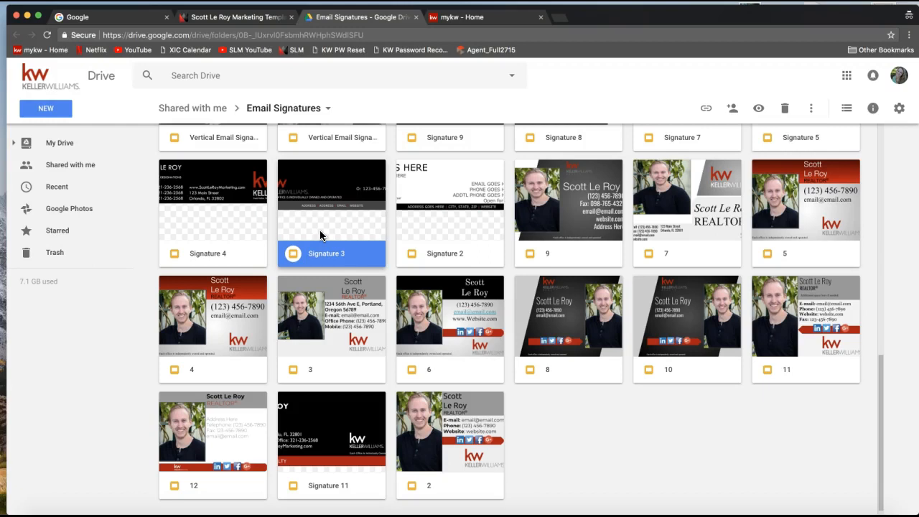
# Open the Signature 3 presentation from the Email Signatures folder, view-only in Slides.
pyautogui.doubleClick(325, 234)
pyautogui.scroll(-1, 335, 236)
pyautogui.scroll(2, 362, 255)
pyautogui.scroll(-2, 362, 255)
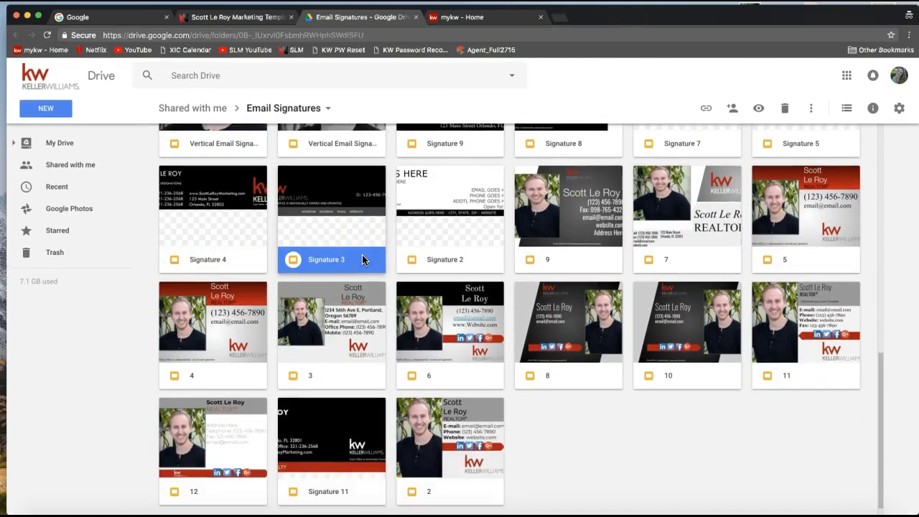
pyautogui.scroll(-1, 343, 334)
pyautogui.click(324, 410)
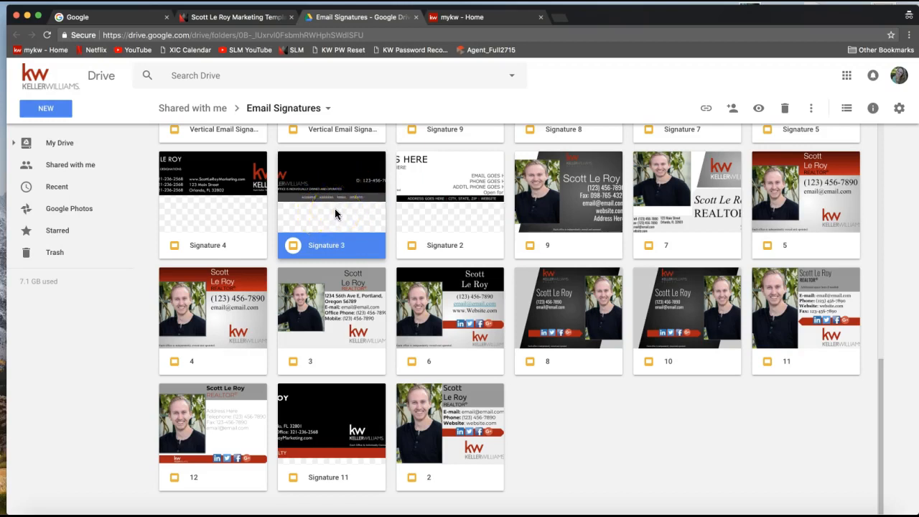
pyautogui.doubleClick(322, 198)
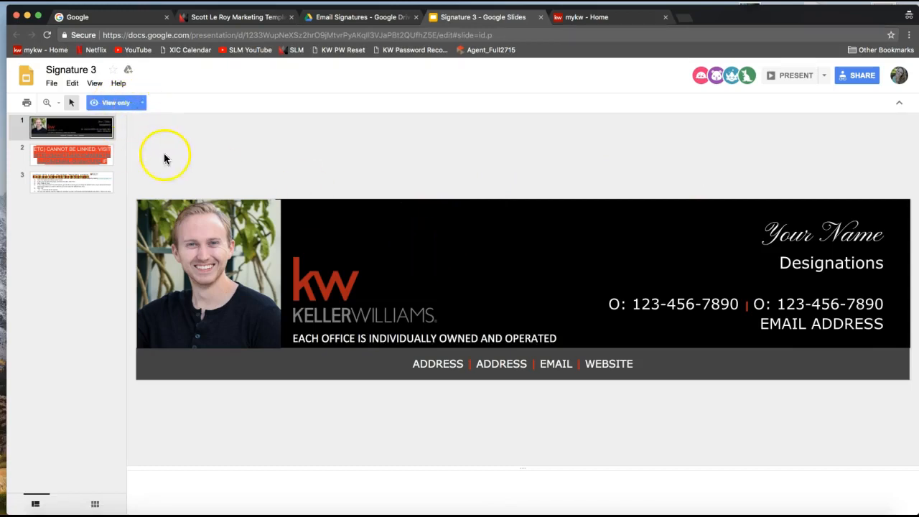
pyautogui.click(795, 247)
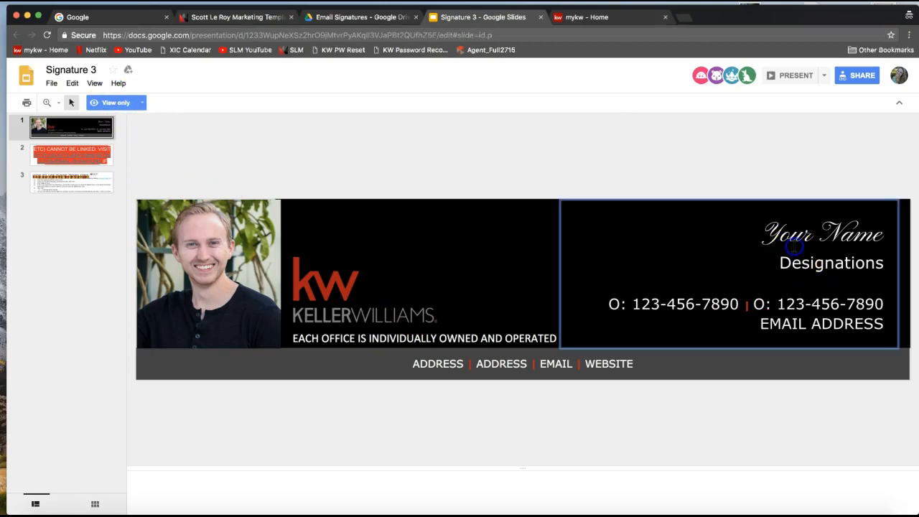
pyautogui.click(478, 363)
pyautogui.click(403, 340)
pyautogui.click(365, 304)
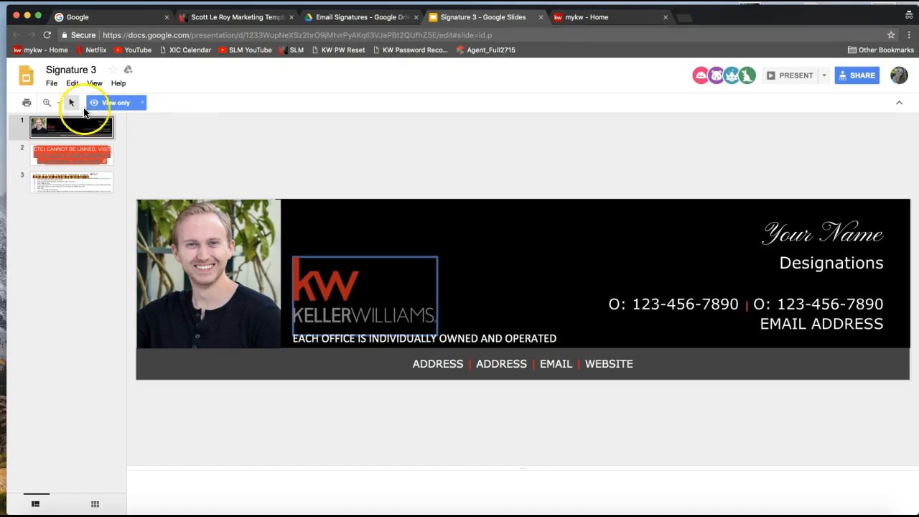
# Choose Make a copy from the File menu for the Signature 3 template.
pyautogui.click(50, 84)
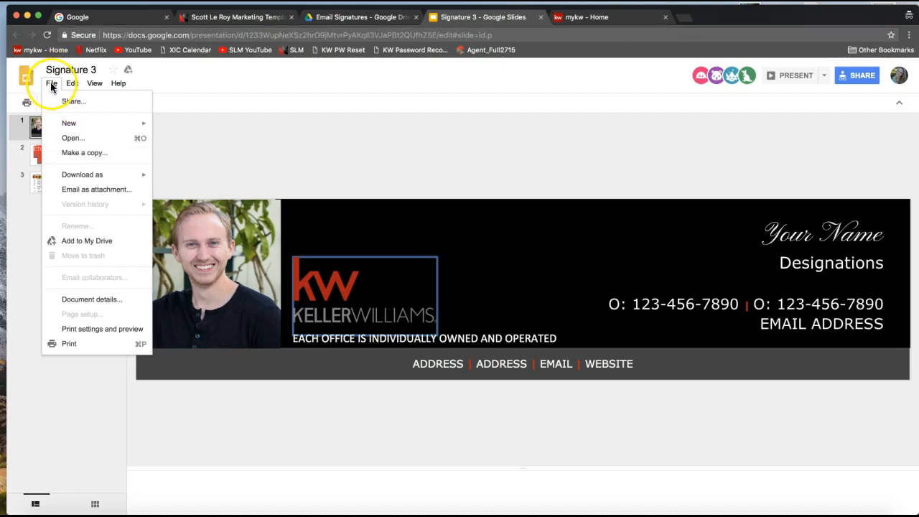
pyautogui.moveTo(67, 176)
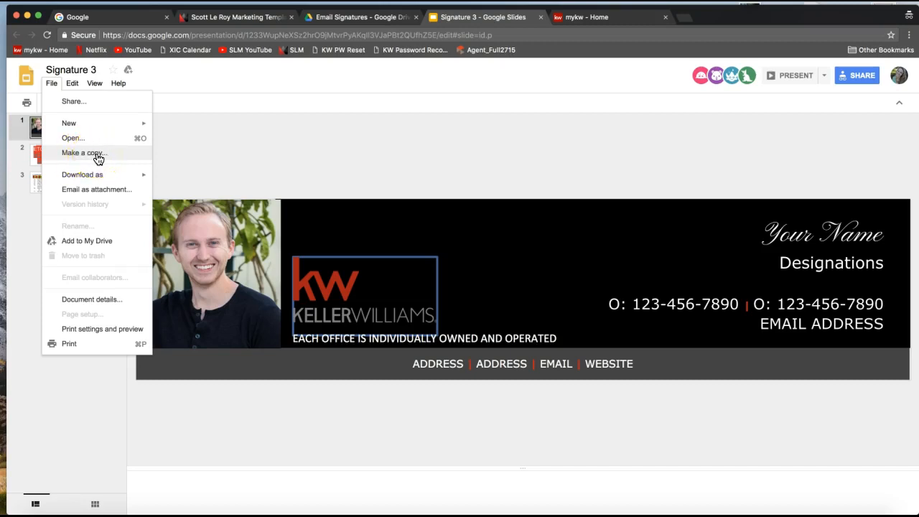
pyautogui.click(98, 157)
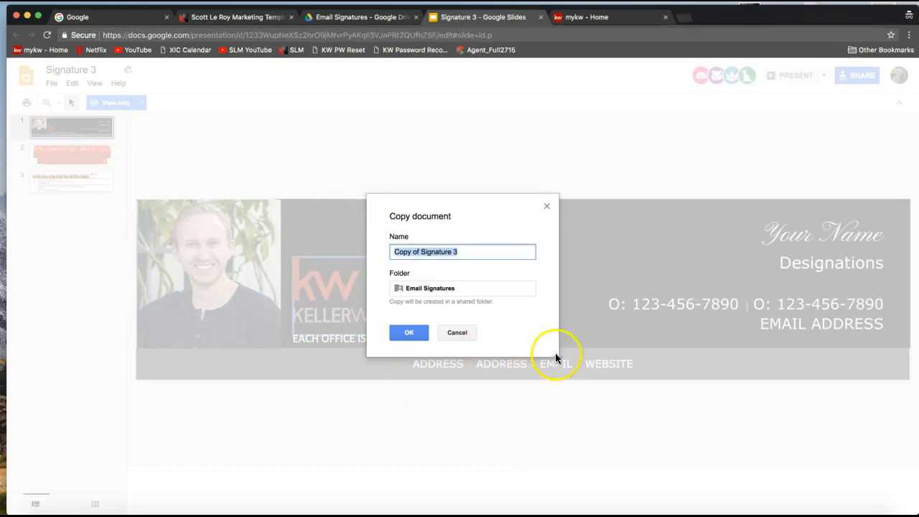
# Name the copy with the agent's first name plus 'Real Estate S…' in Email Signatures and confirm.
pyautogui.moveTo(388, 219)
pyautogui.mouseDown()
pyautogui.moveTo(434, 220)
pyautogui.moveTo(388, 221)
pyautogui.mouseUp()
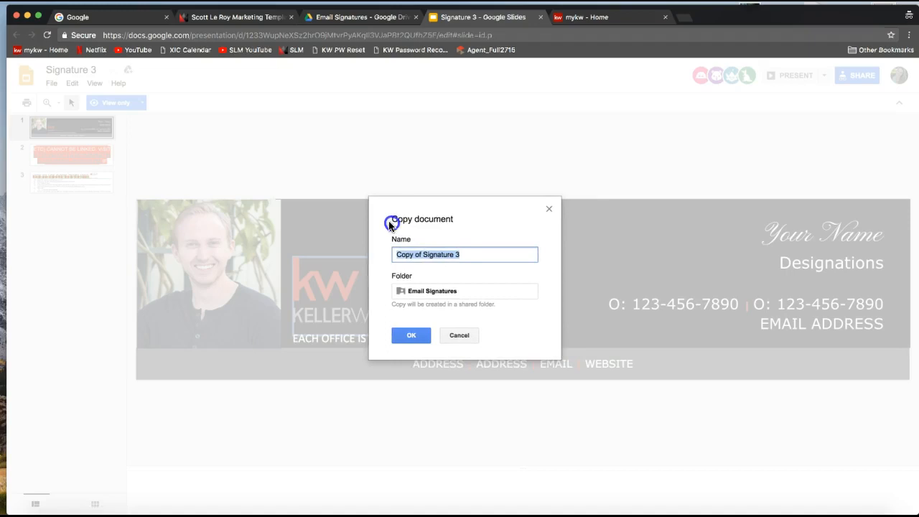
pyautogui.click(426, 258)
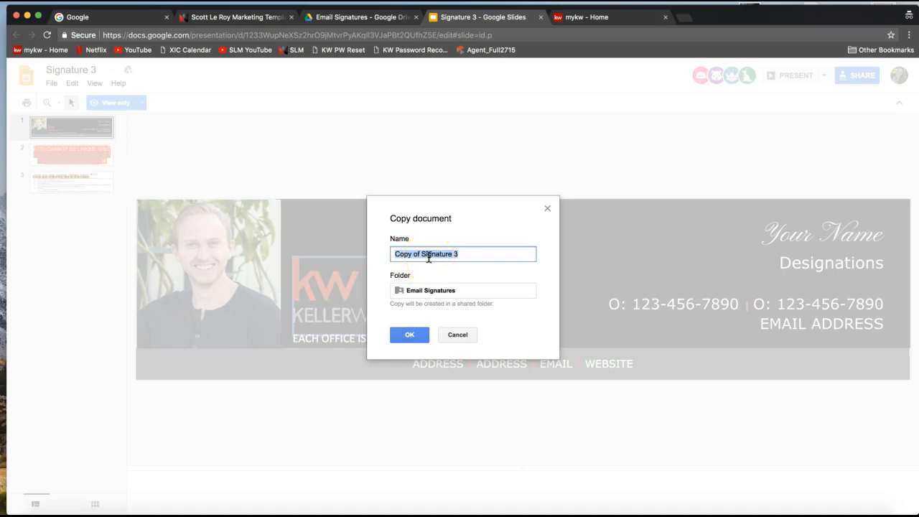
pyautogui.write('Leah Real Estate S')
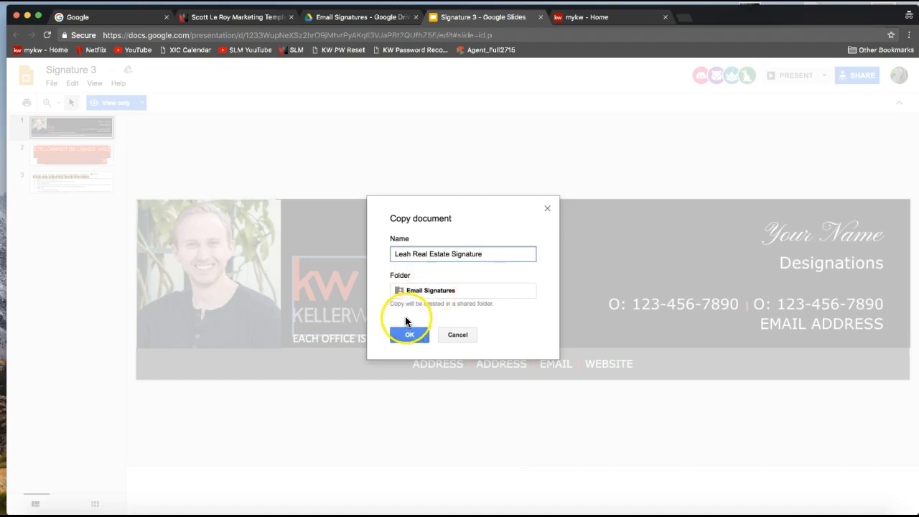
pyautogui.click(407, 336)
pyautogui.click(423, 335)
pyautogui.click(410, 335)
pyautogui.click(412, 483)
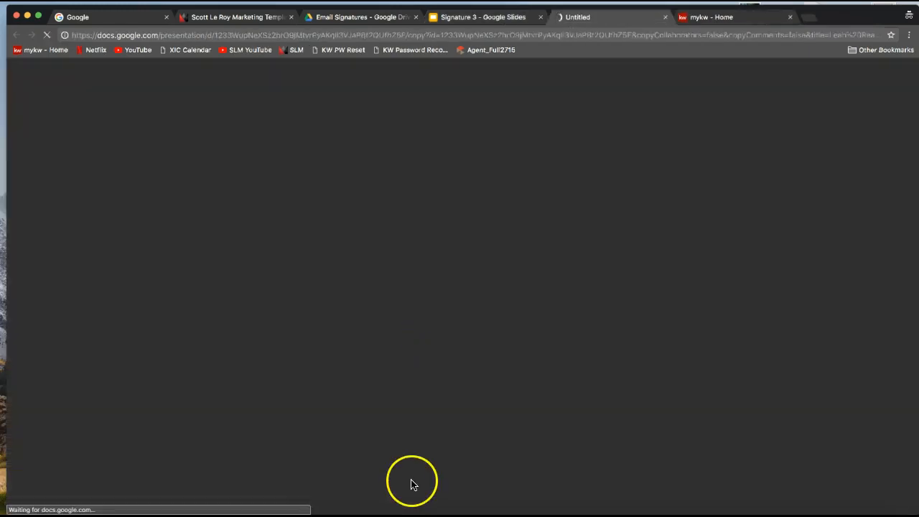
# Close the original Signature 3 tab, keeping the new Real Estate Signature copy open.
pyautogui.click(631, 178)
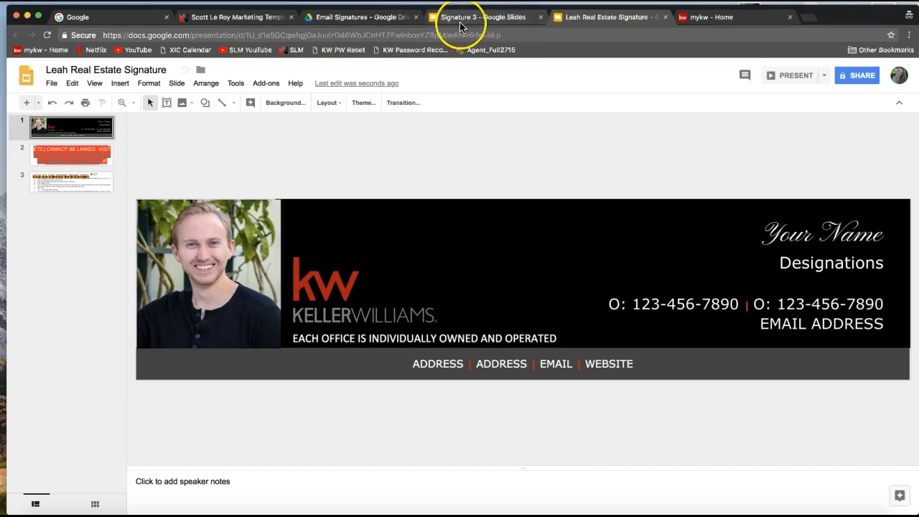
pyautogui.click(541, 17)
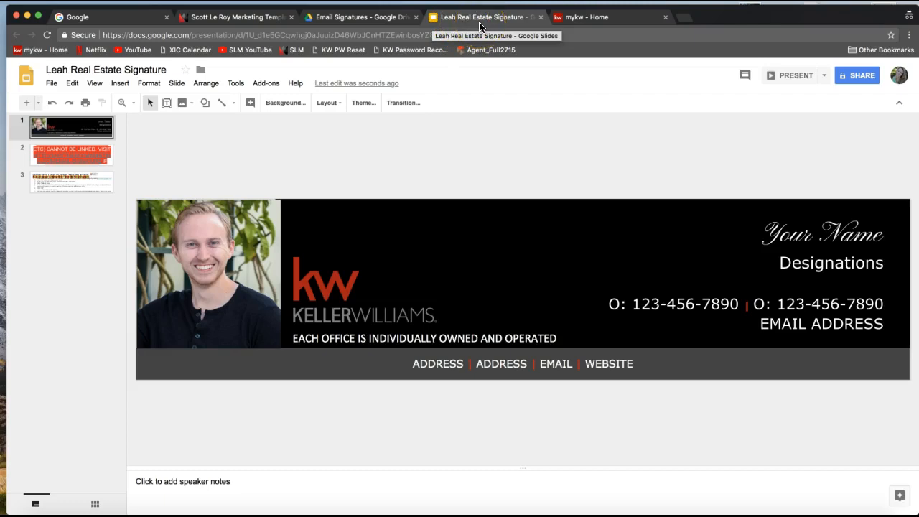
pyautogui.click(471, 23)
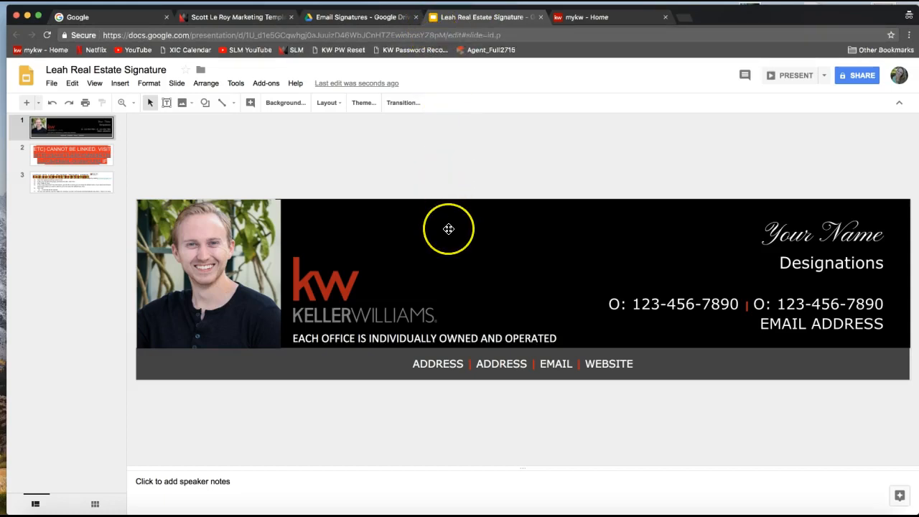
# Replace 'Your' and 'Name' with the agent's first name and surname, then select the full name.
pyautogui.click(488, 271)
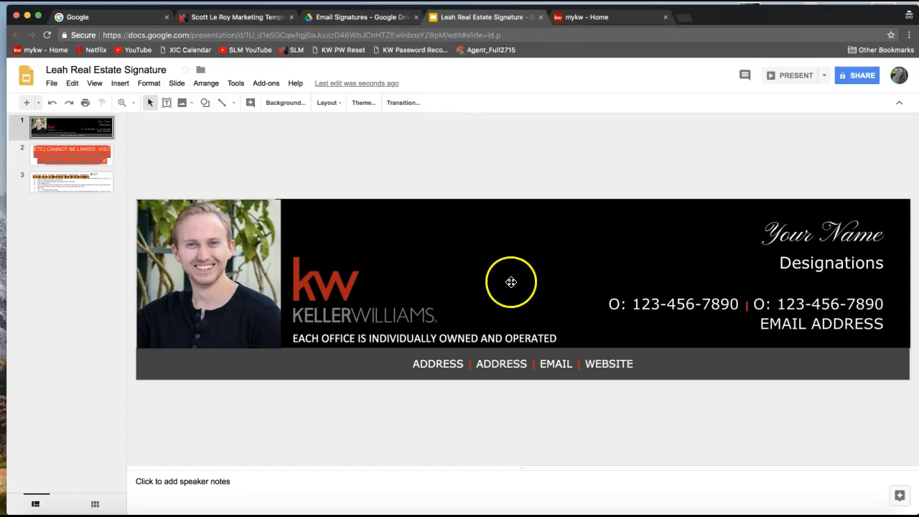
pyautogui.click(783, 234)
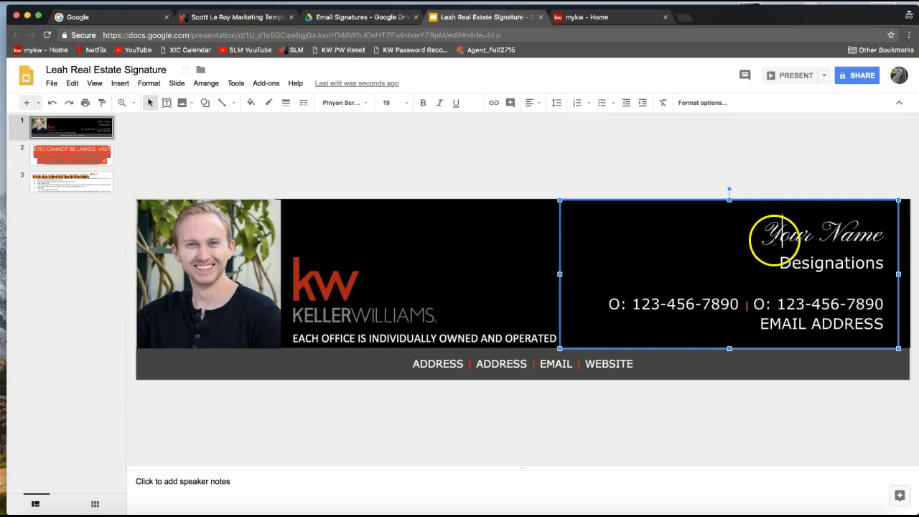
pyautogui.click(763, 234)
pyautogui.moveTo(763, 235); pyautogui.dragTo(875, 235)
pyautogui.click(783, 233)
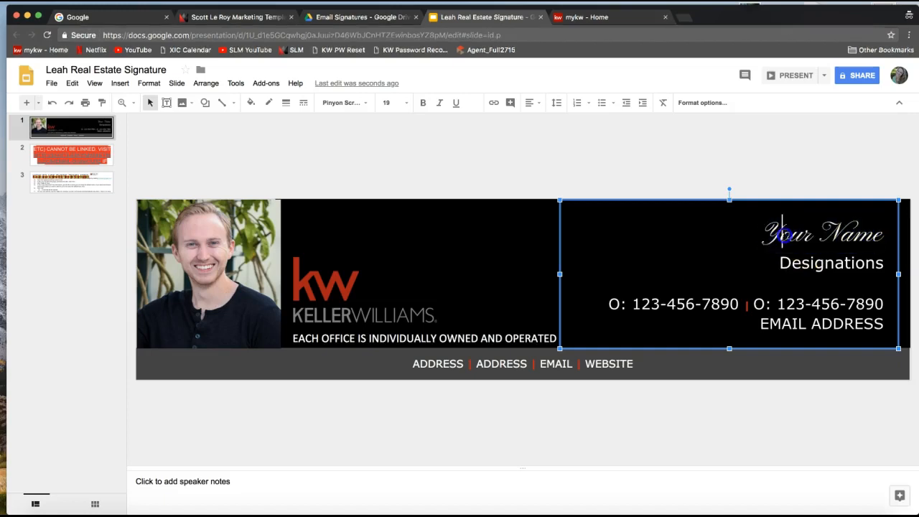
pyautogui.doubleClick(779, 232)
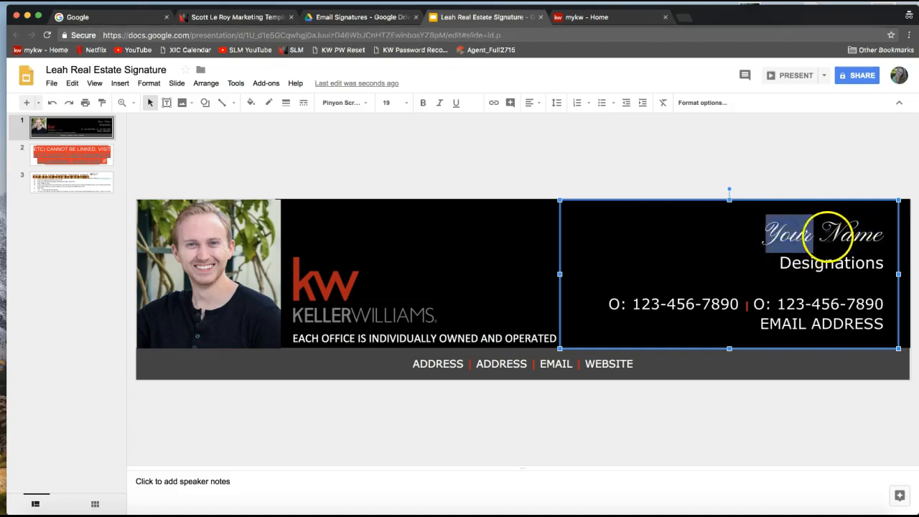
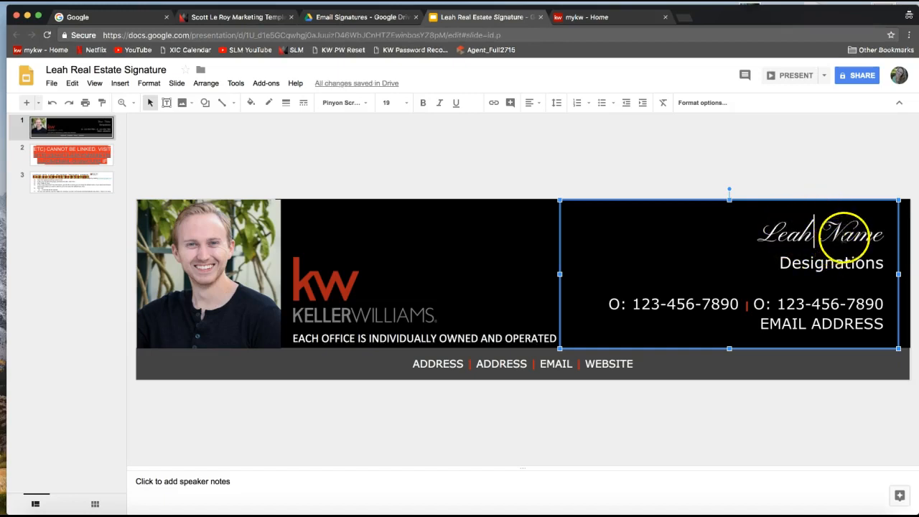
pyautogui.doubleClick(859, 235)
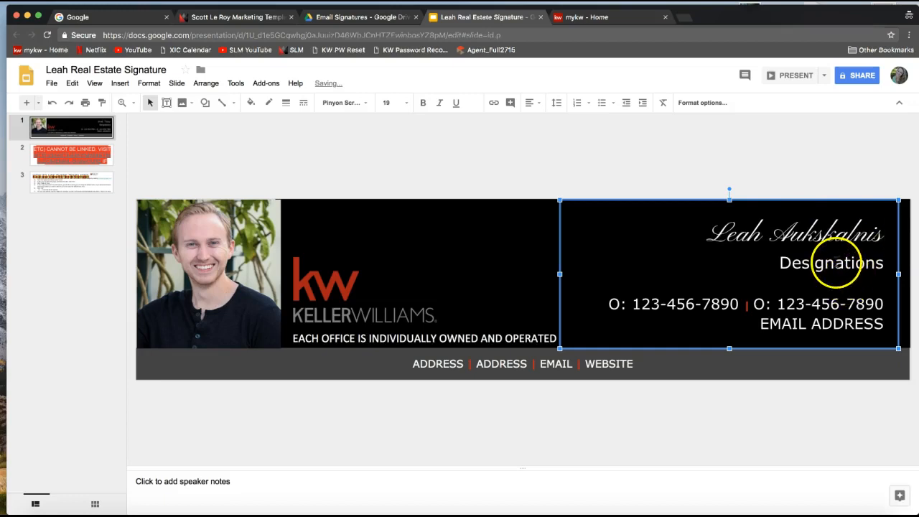
pyautogui.click(719, 234)
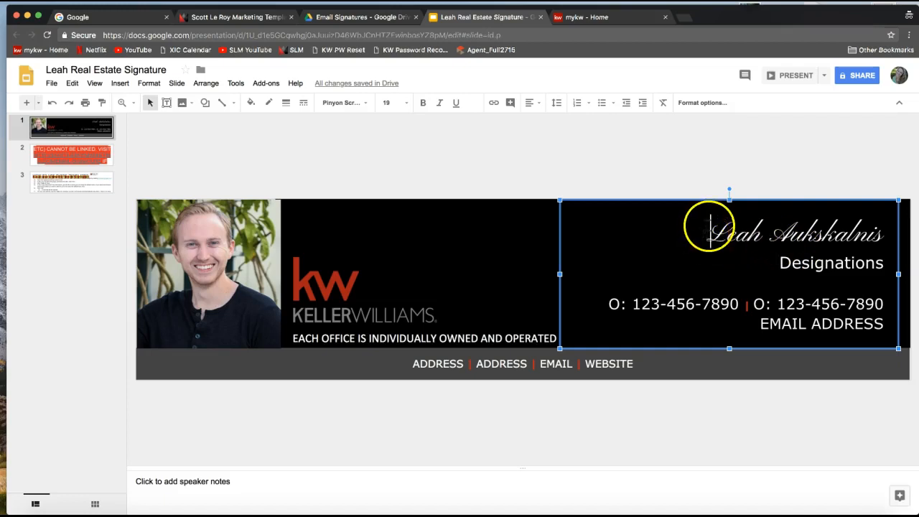
pyautogui.moveTo(709, 228); pyautogui.dragTo(883, 229)
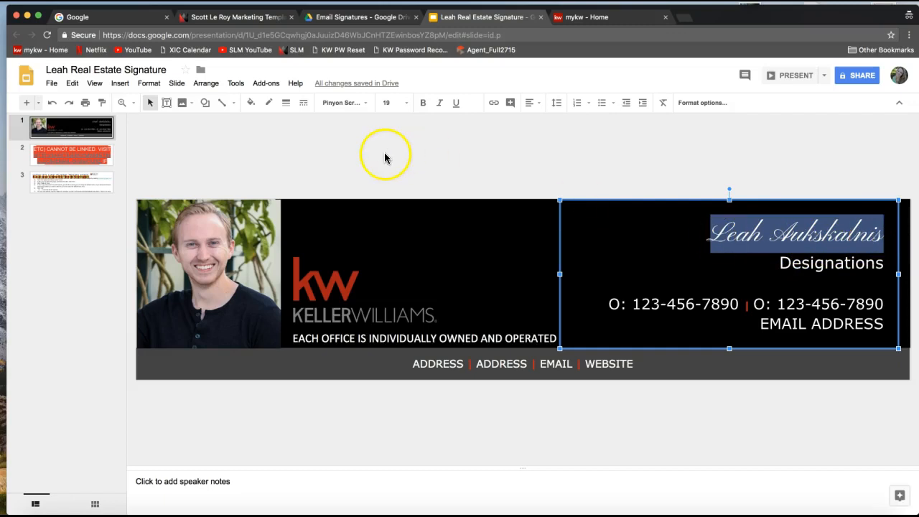
# Try Lobster on the selected name, then settle on the Pacifico font.
pyautogui.click(347, 107)
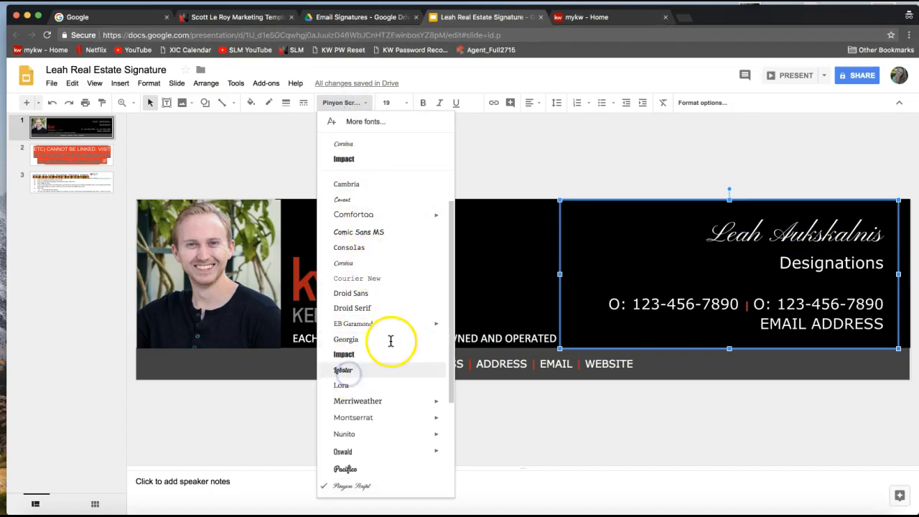
pyautogui.click(354, 369)
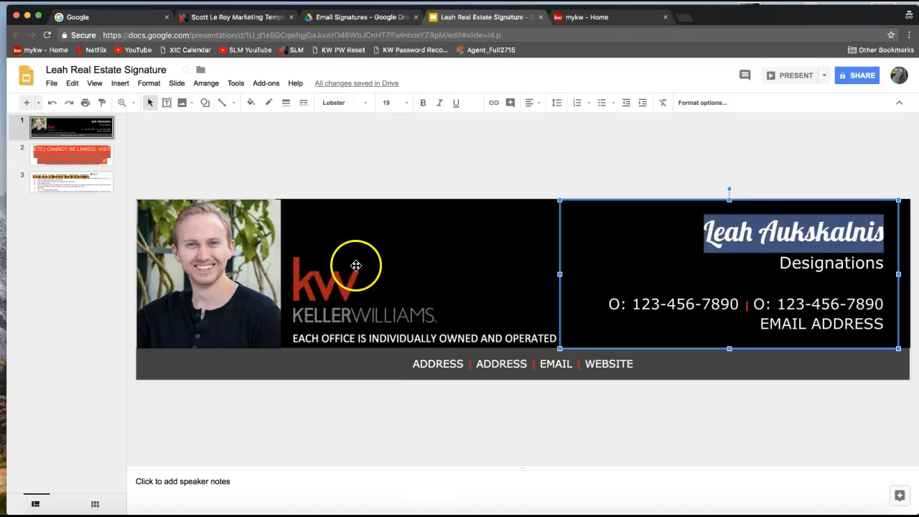
pyautogui.click(352, 103)
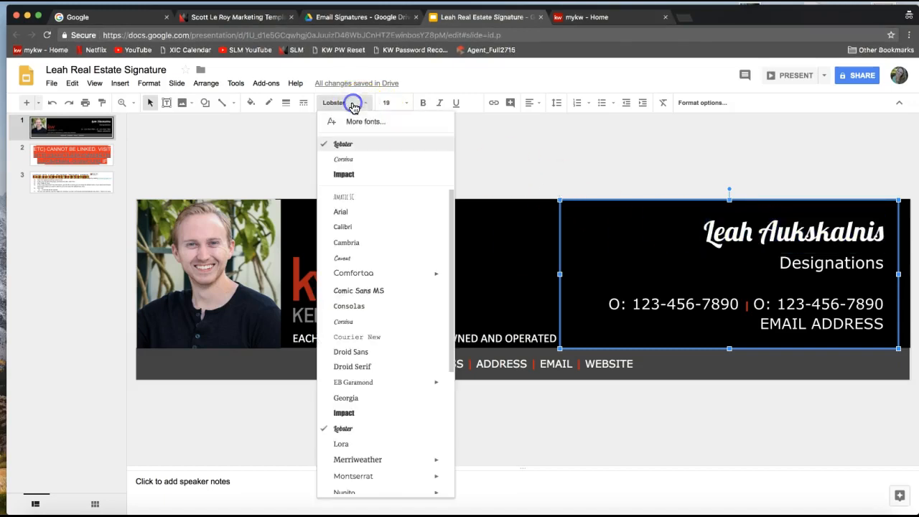
pyautogui.scroll(-4, 375, 328)
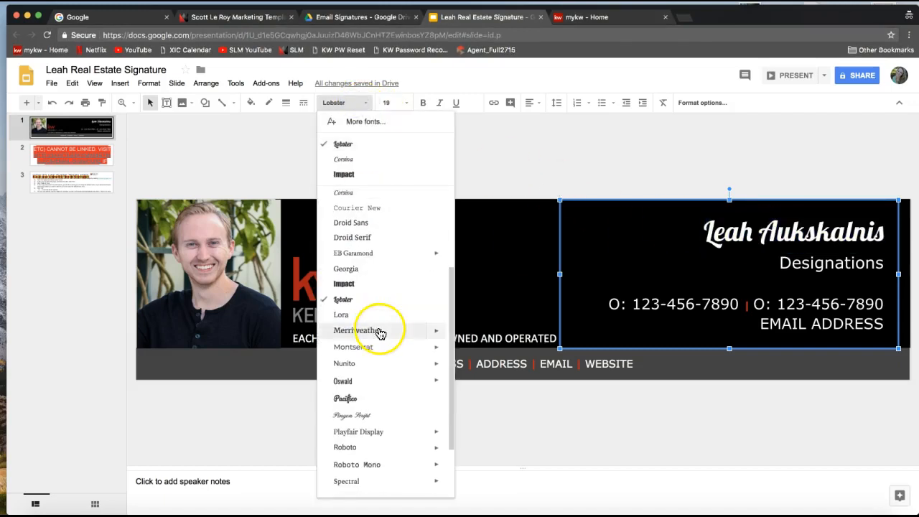
pyautogui.click(369, 399)
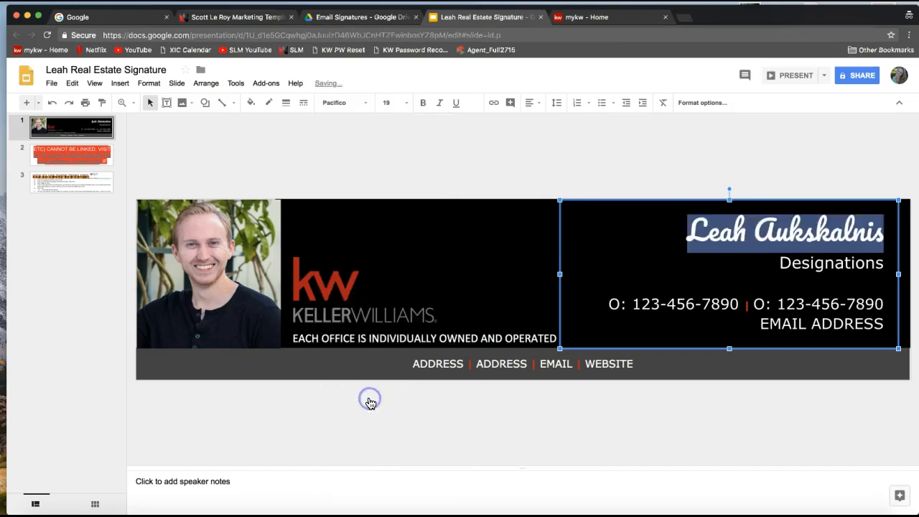
pyautogui.click(781, 294)
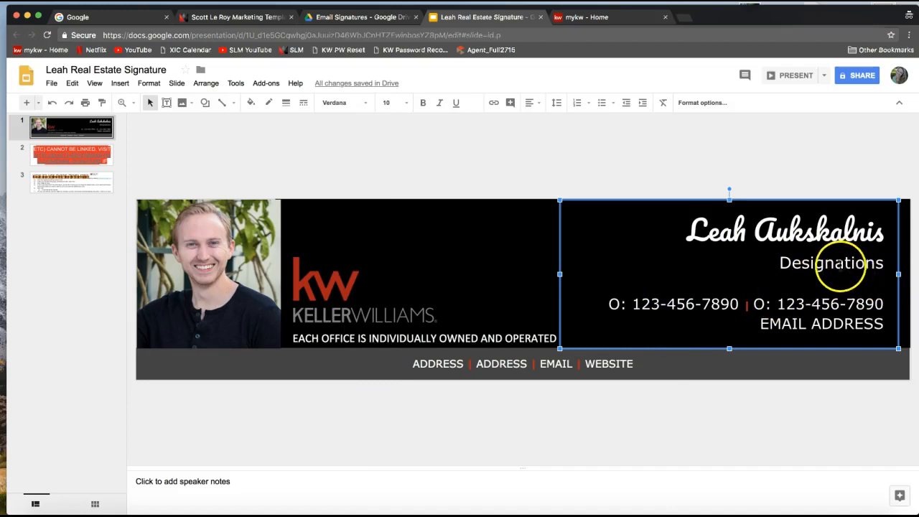
# Enter Broker/REALTOR® as the designation and type the agent's office phone number.
pyautogui.doubleClick(836, 263)
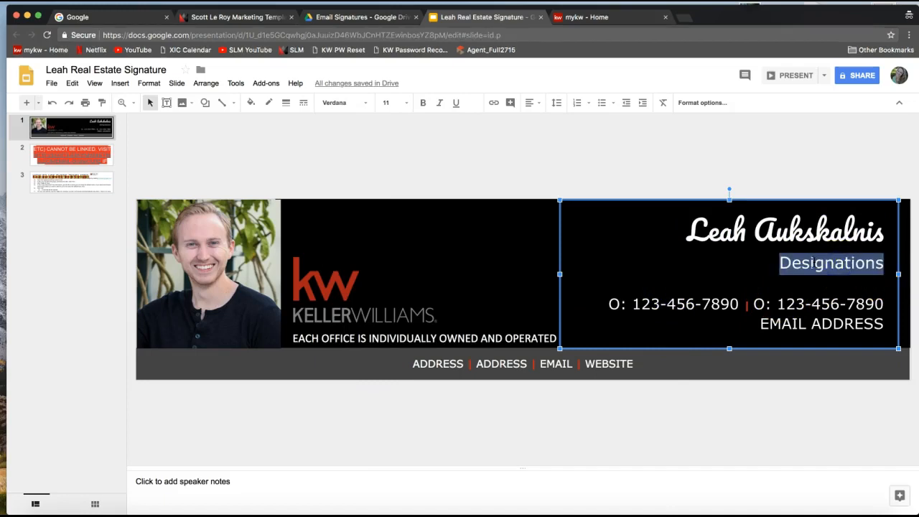
pyautogui.write('Broker/REALT')
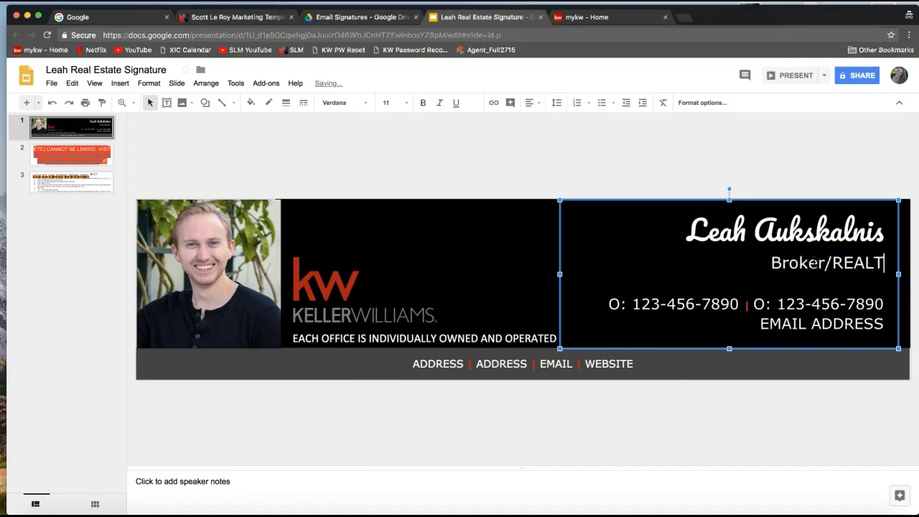
pyautogui.write('OR®')
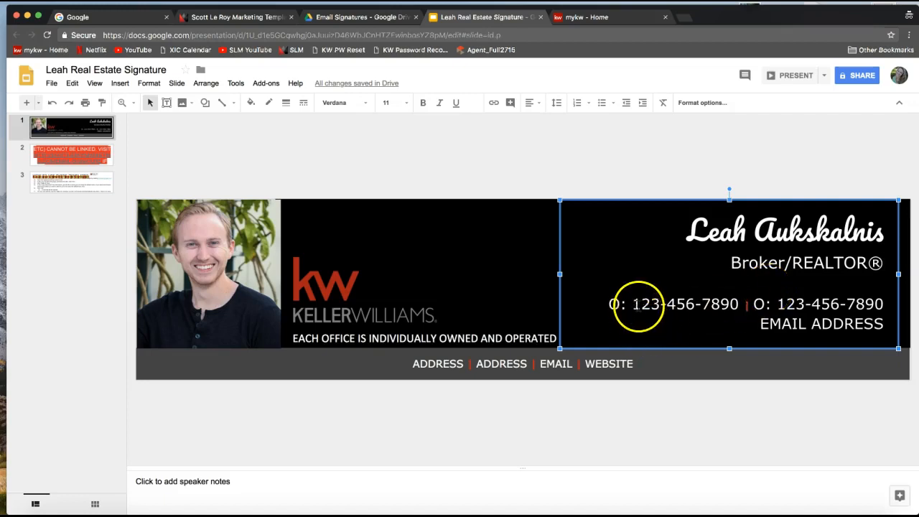
pyautogui.doubleClick(637, 304)
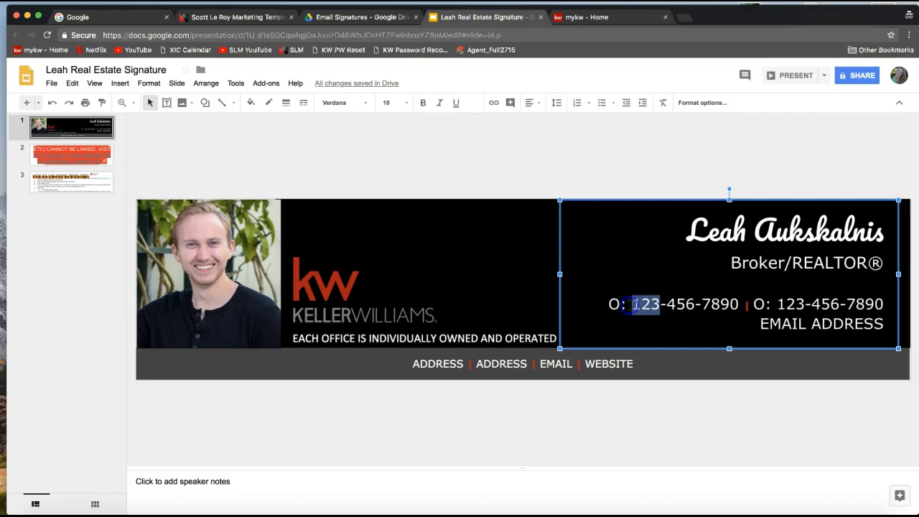
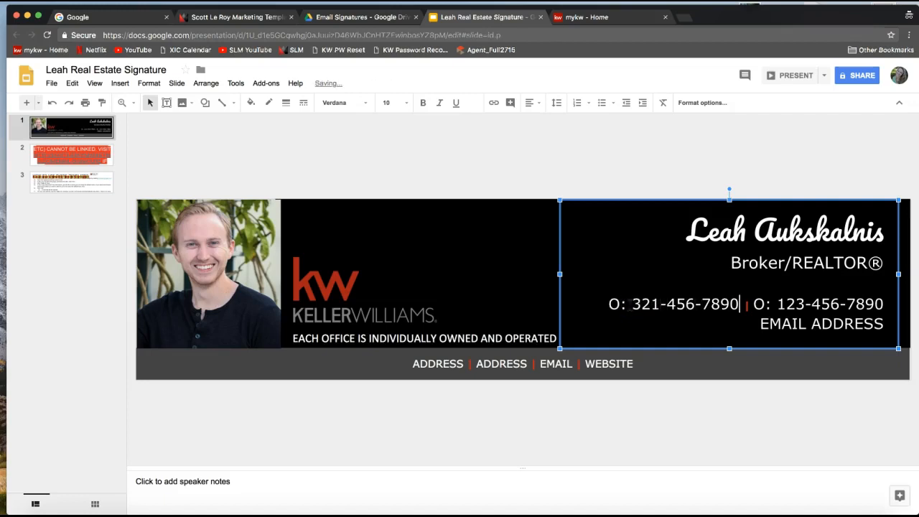
pyautogui.press('BackSpace')
pyautogui.press('BackSpace')
pyautogui.press('BackSpace')
pyautogui.press('BackSpace')
pyautogui.press('BackSpace')
pyautogui.press('BackSpace')
pyautogui.press('BackSpace')
pyautogui.press('BackSpace')
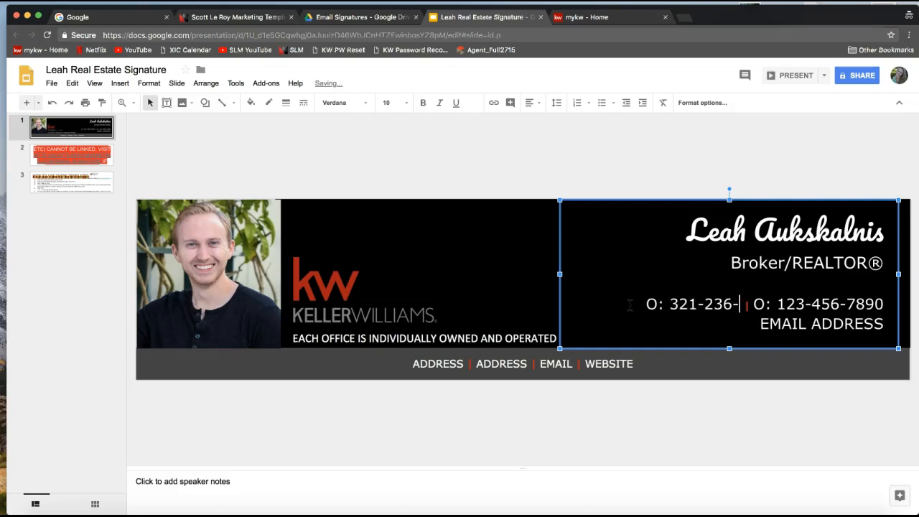
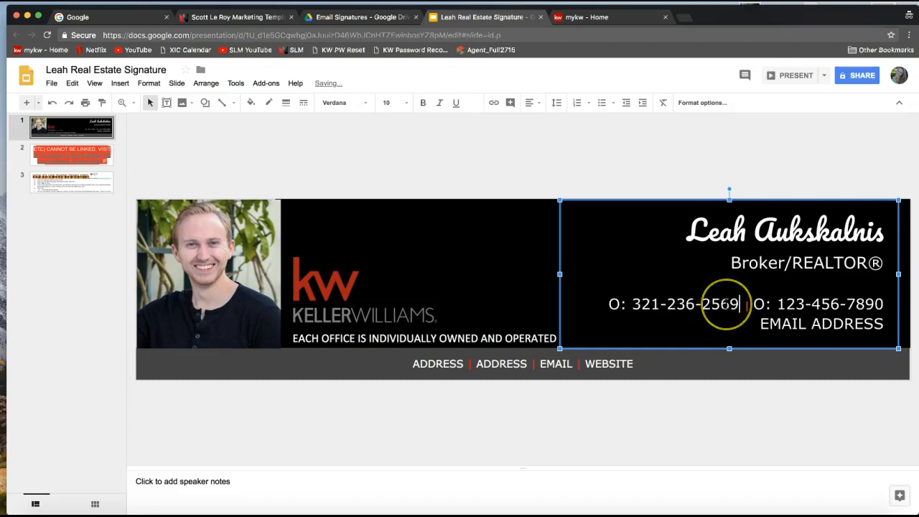
pyautogui.press('BackSpace')
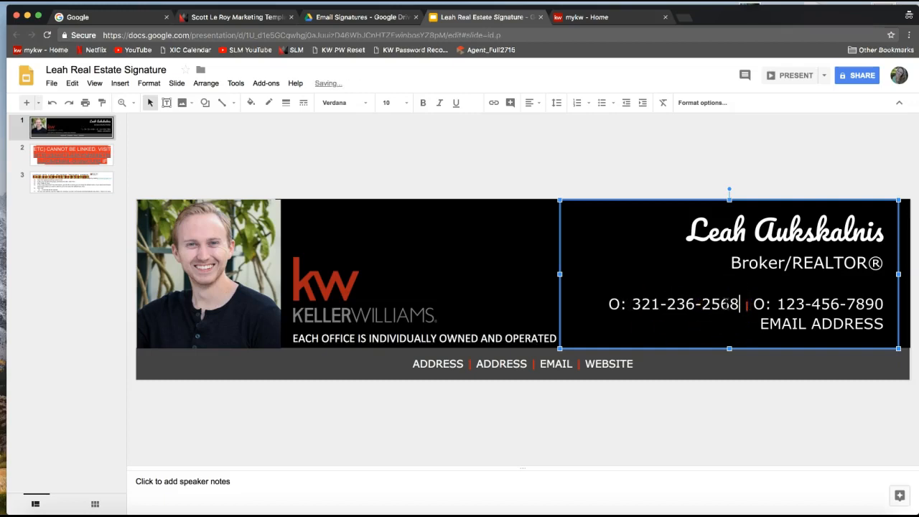
# Relabel the second number C and replace EMAIL ADDRESS with the support e-mail.
pyautogui.doubleClick(760, 304)
pyautogui.write('C')
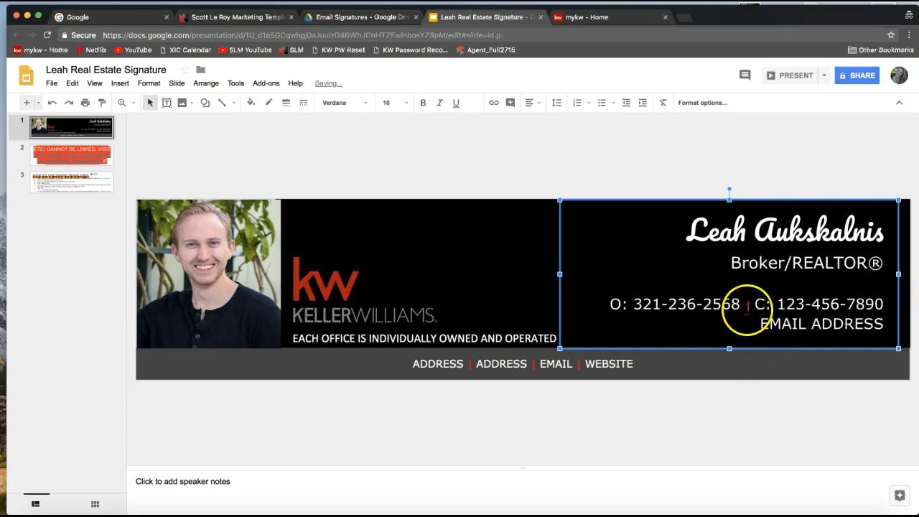
pyautogui.moveTo(761, 325); pyautogui.dragTo(888, 323)
pyautogui.click(874, 337)
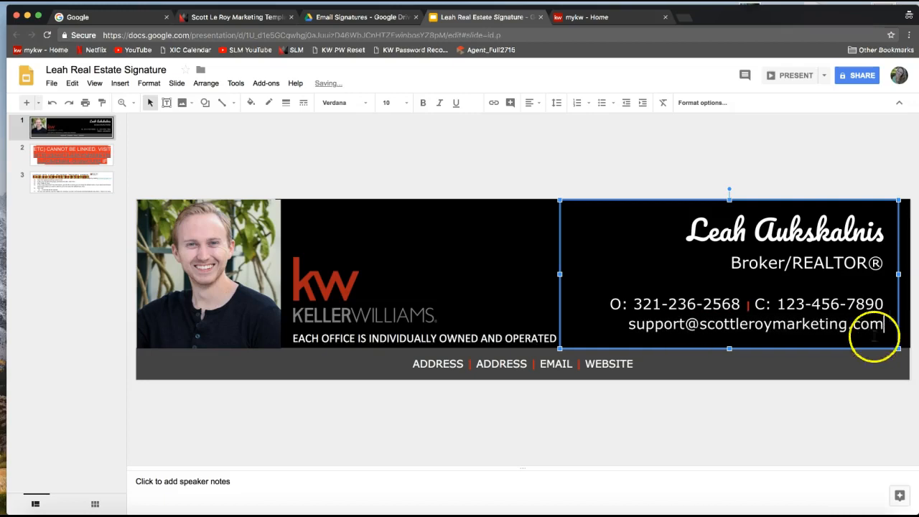
# Fill the footer with the office street address, city line and scottleroymarketing.com.
pyautogui.click(446, 363)
pyautogui.doubleClick(438, 364)
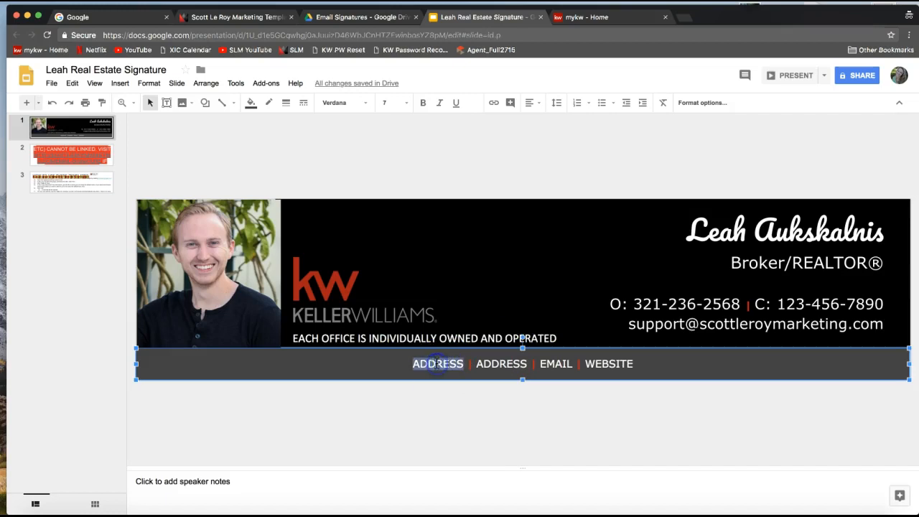
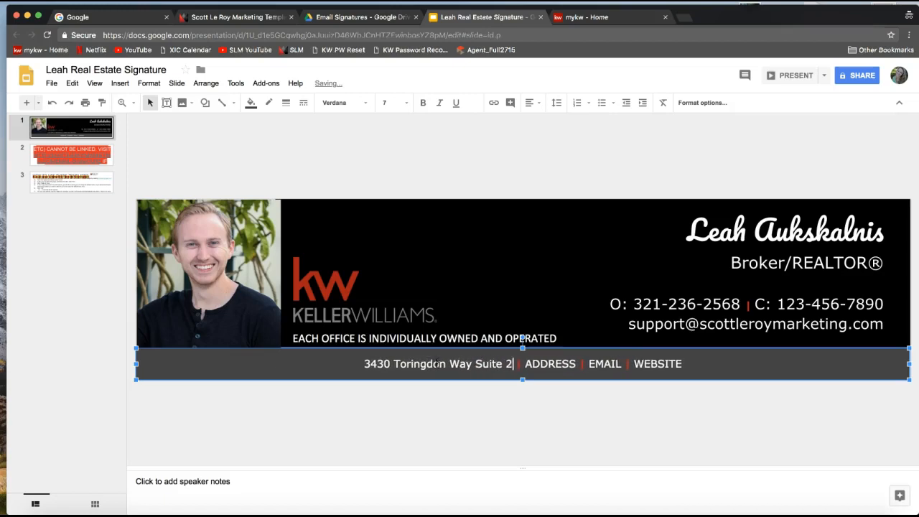
pyautogui.doubleClick(557, 364)
pyautogui.write('Charlotte, ')
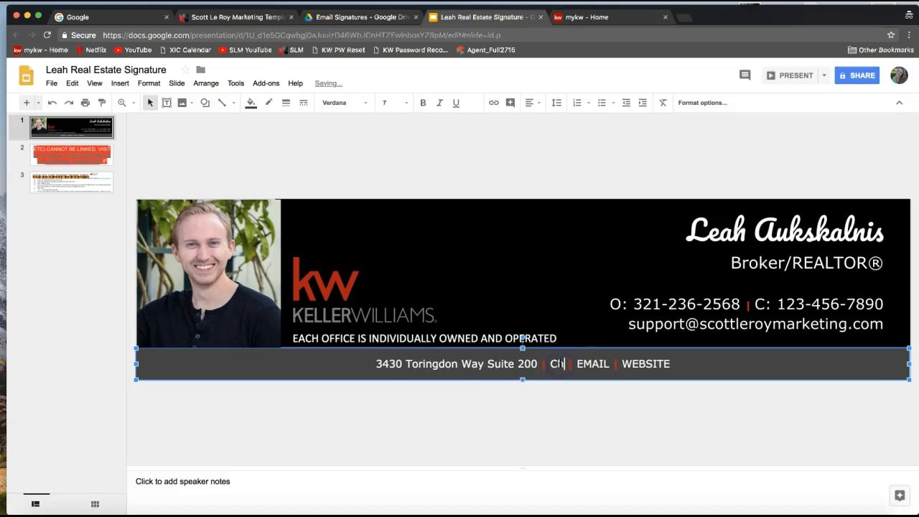
pyautogui.write('NC 28277')
pyautogui.doubleClick(638, 364)
pyautogui.click(694, 364)
pyautogui.doubleClick(693, 364)
pyautogui.write('scottleroymarketing.com')
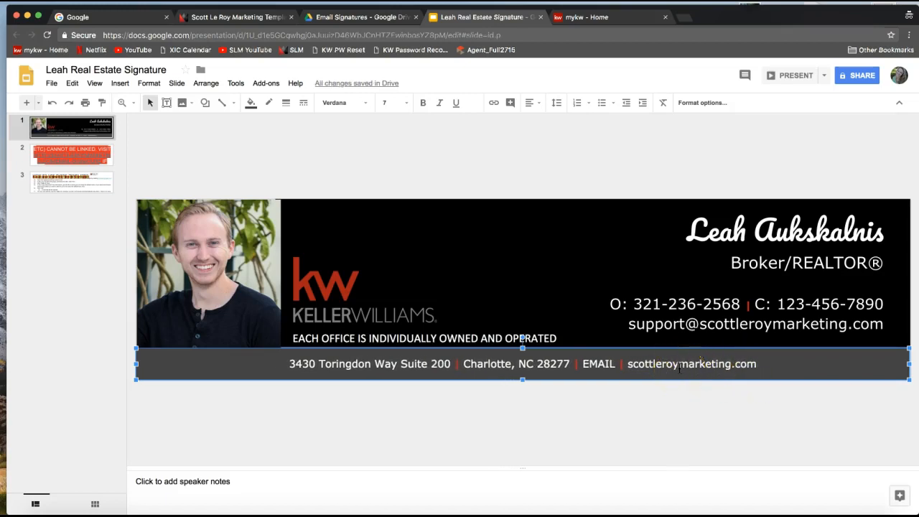
pyautogui.doubleClick(602, 364)
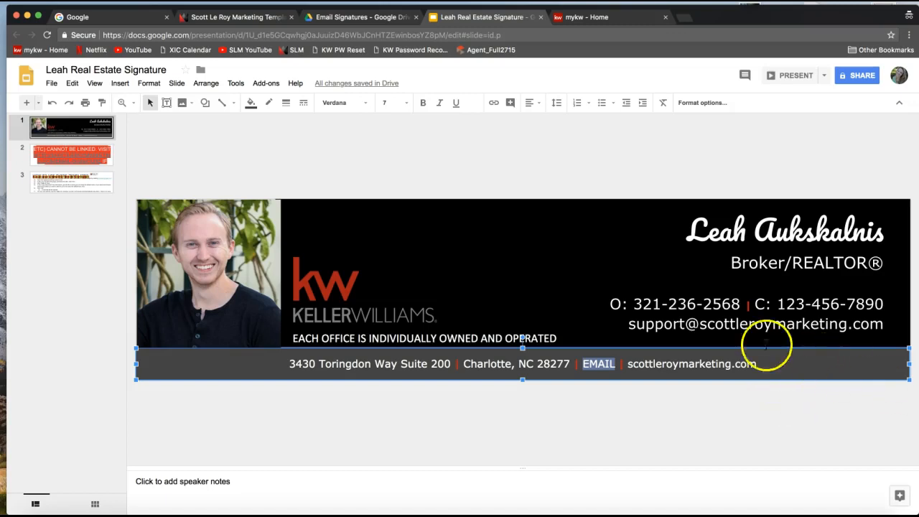
pyautogui.tripleClick(667, 305)
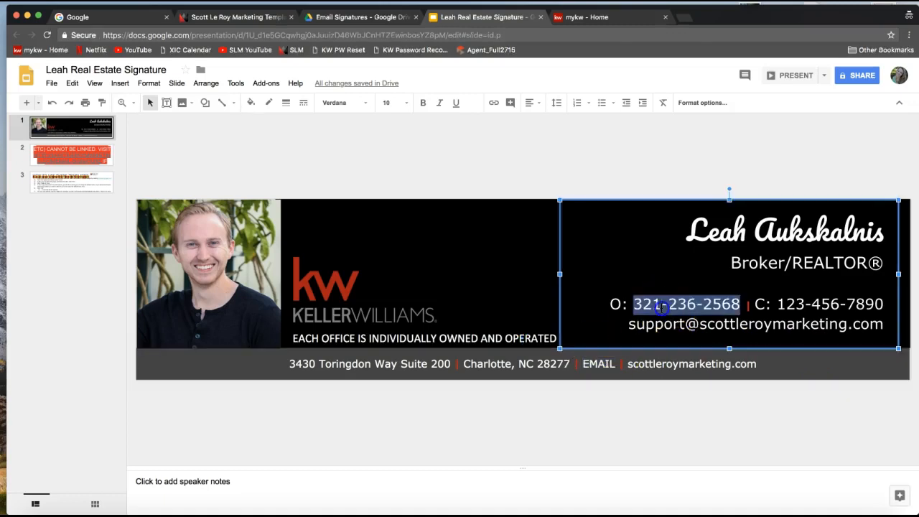
pyautogui.click(617, 304)
pyautogui.moveTo(612, 304); pyautogui.dragTo(743, 304)
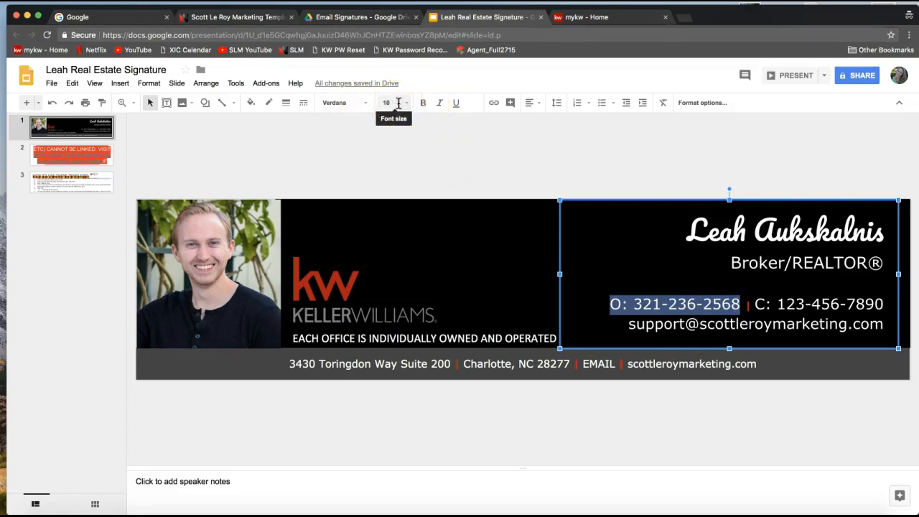
pyautogui.click(426, 107)
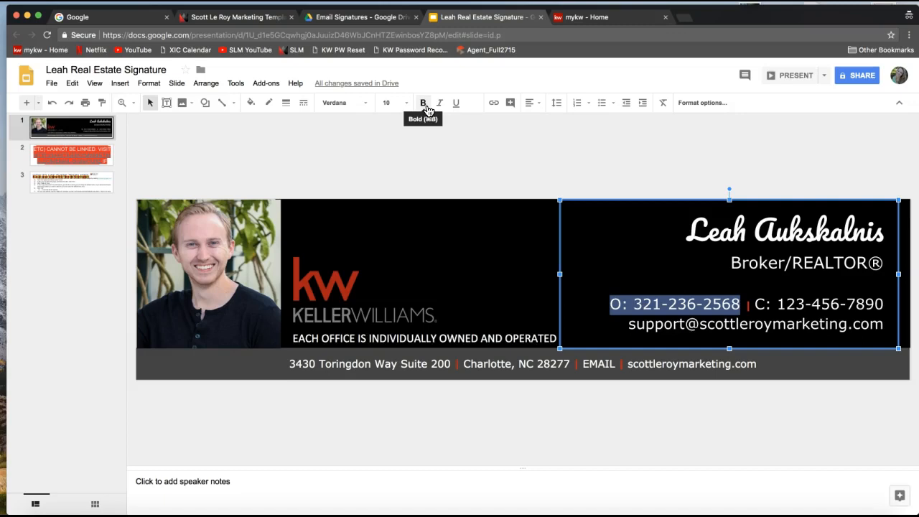
pyautogui.click(442, 106)
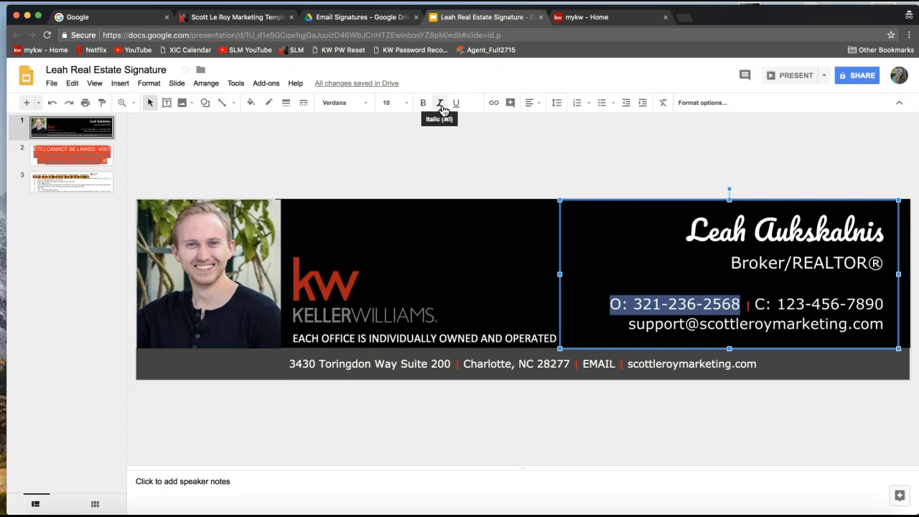
pyautogui.click(424, 105)
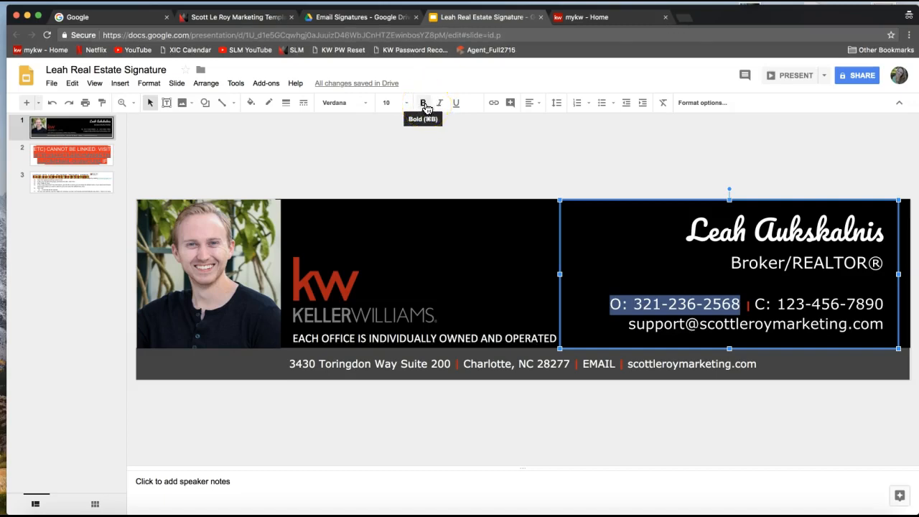
pyautogui.click(424, 105)
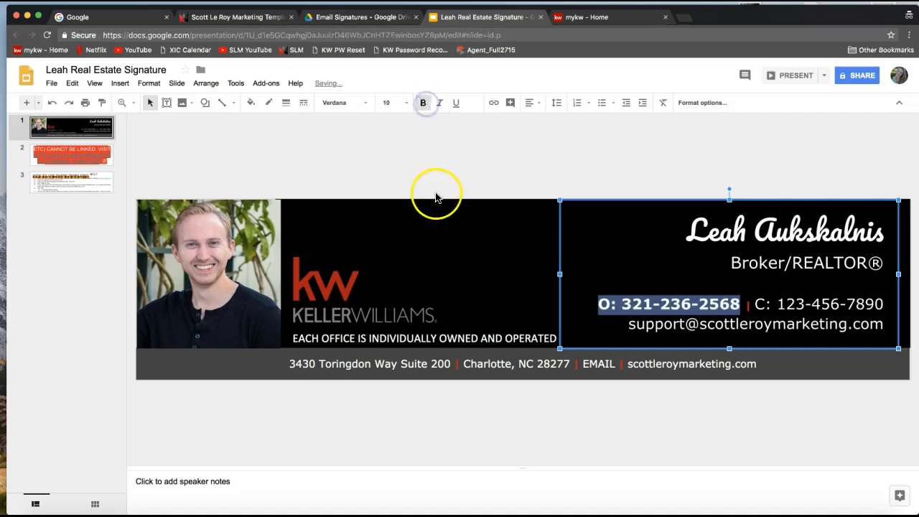
pyautogui.click(422, 107)
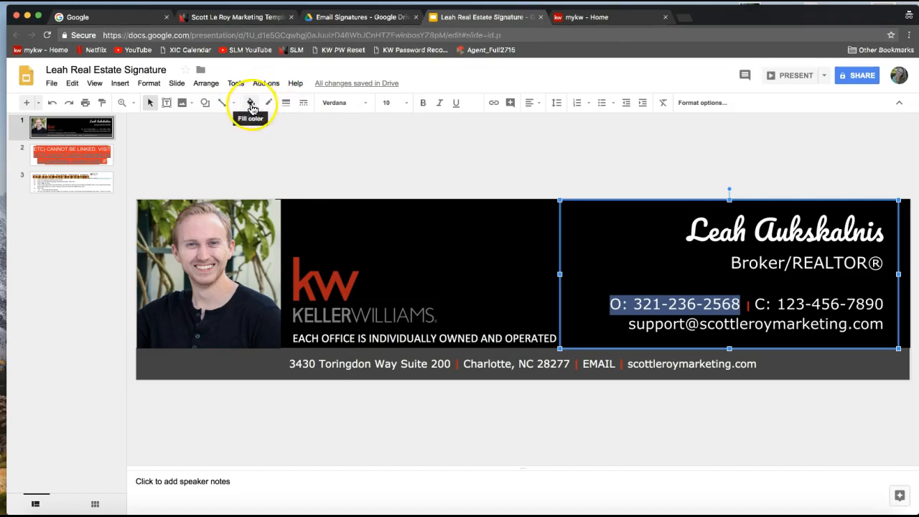
pyautogui.click(220, 163)
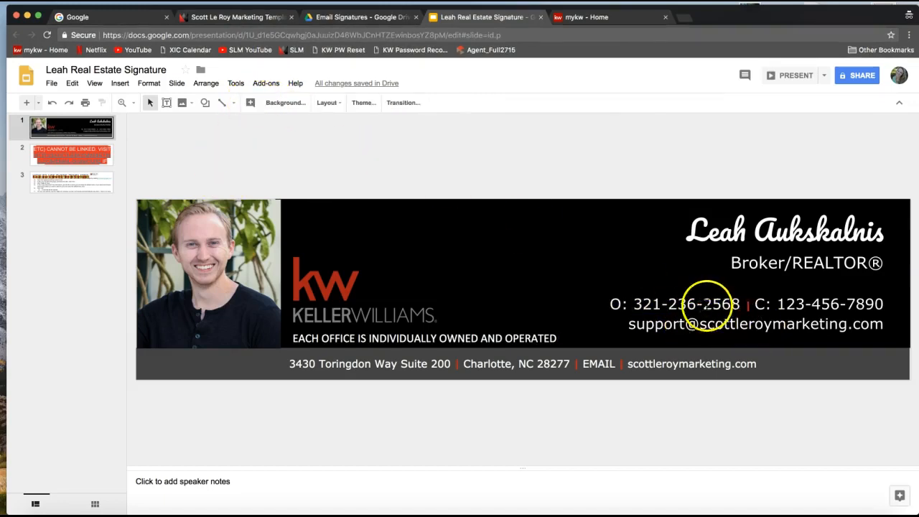
# Bring up the Replace image options for the sample headshot photo.
pyautogui.click(252, 290)
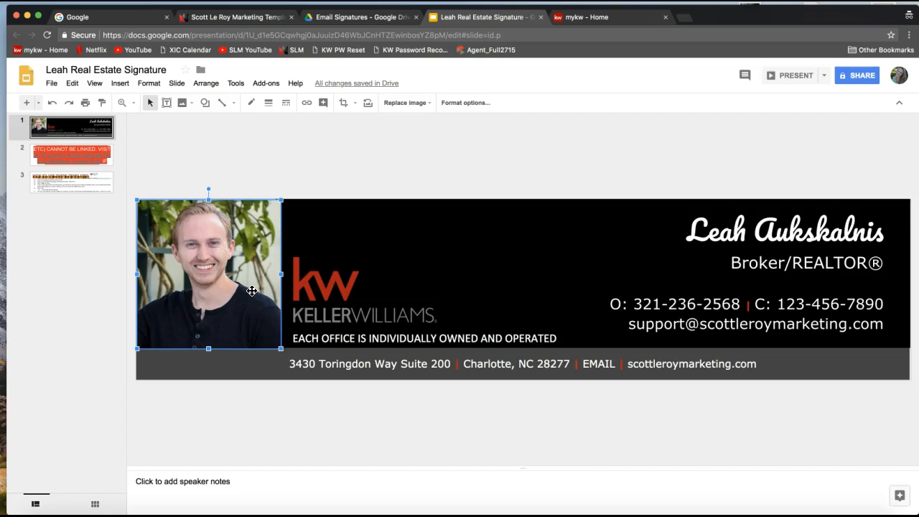
pyautogui.click(210, 258)
pyautogui.rightClick(211, 259)
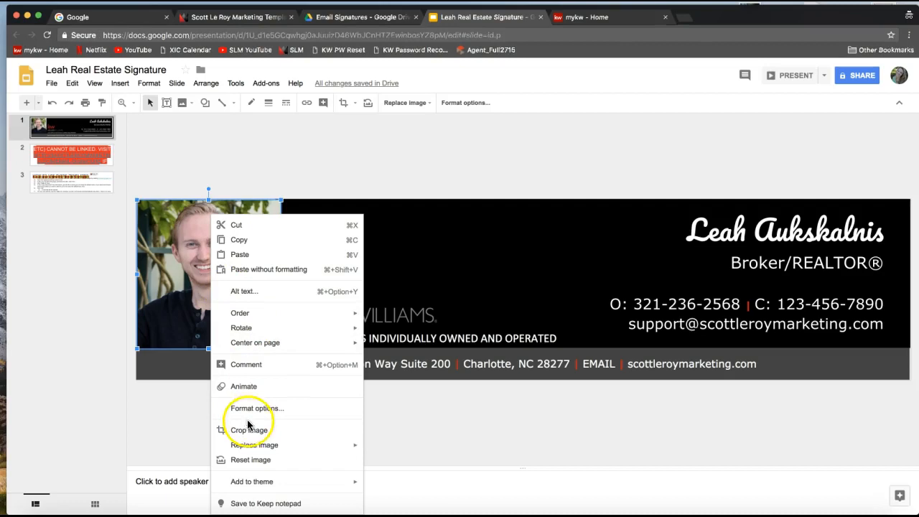
pyautogui.moveTo(252, 450)
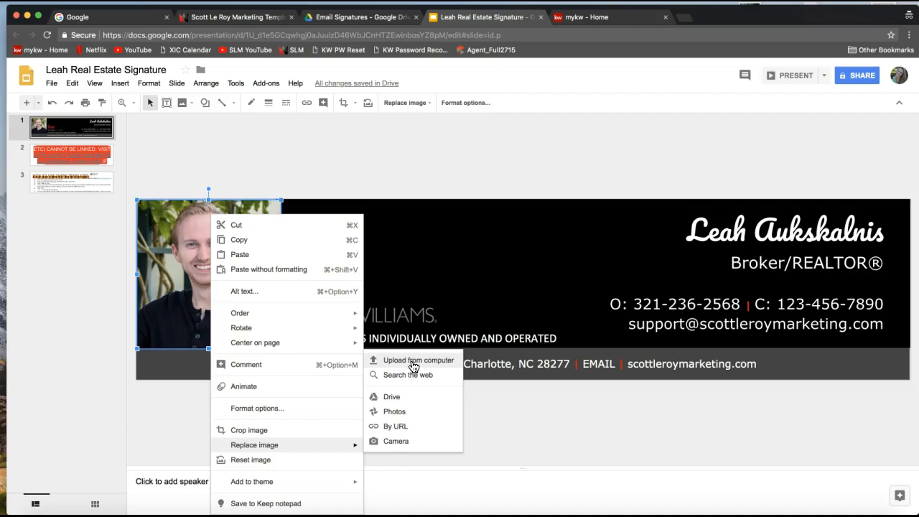
# Upload headshot1.jpg from the Desktop in place of the sample headshot.
pyautogui.click(414, 366)
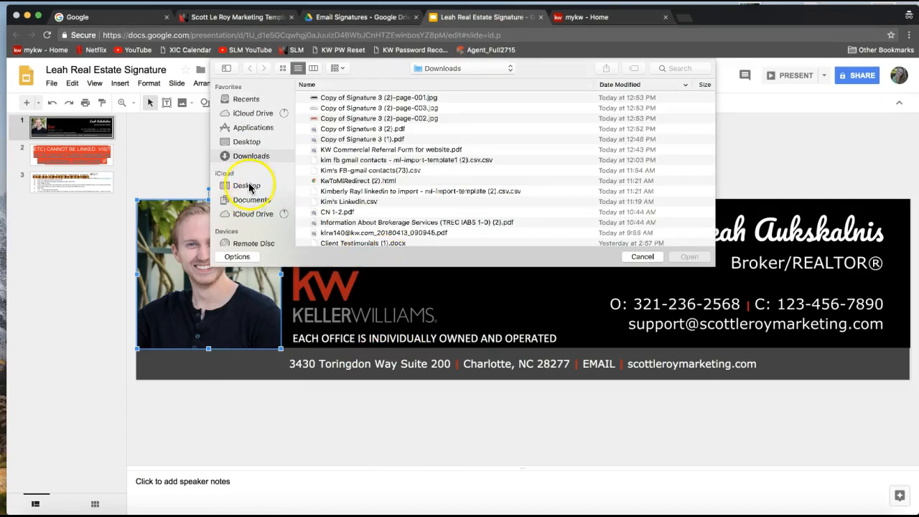
pyautogui.click(266, 142)
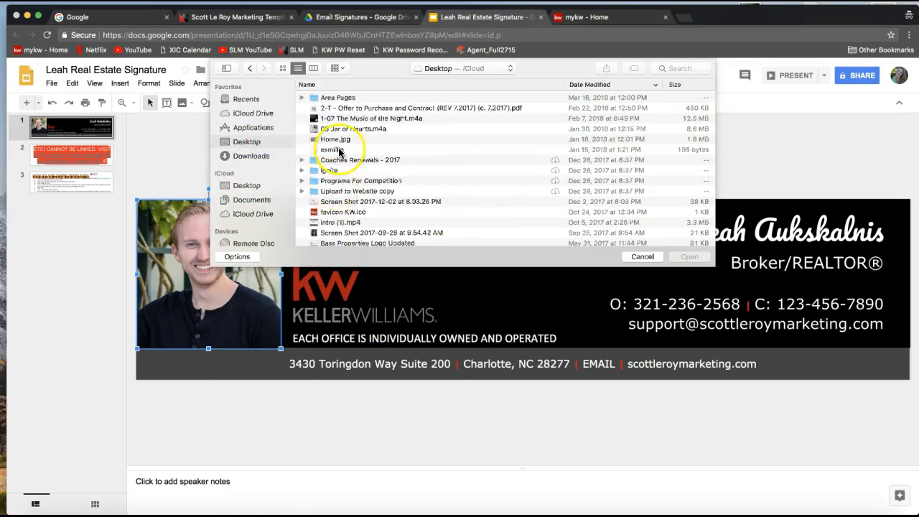
pyautogui.scroll(-5, 338, 165)
pyautogui.scroll(-3, 340, 152)
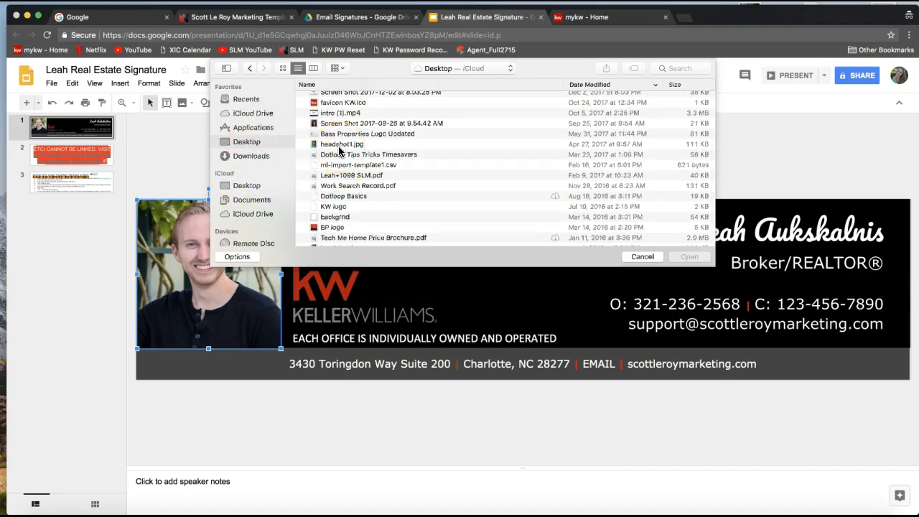
pyautogui.click(329, 147)
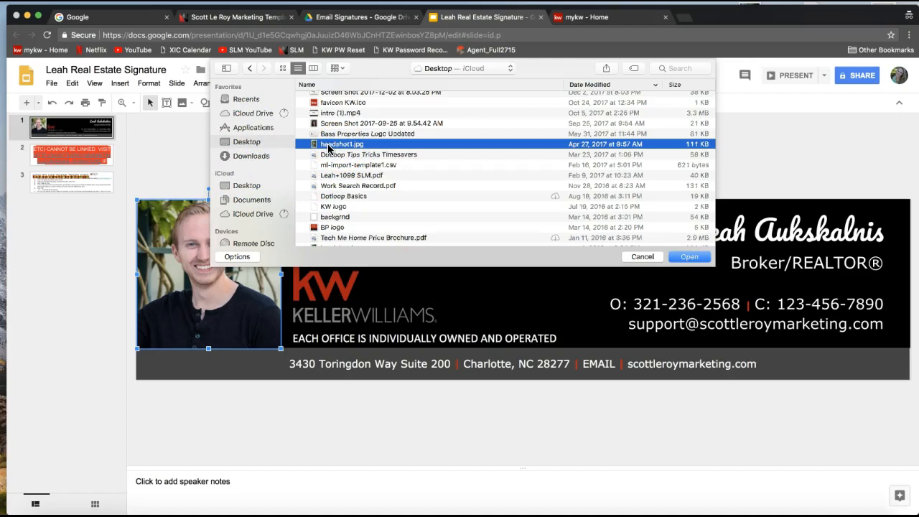
pyautogui.doubleClick(342, 147)
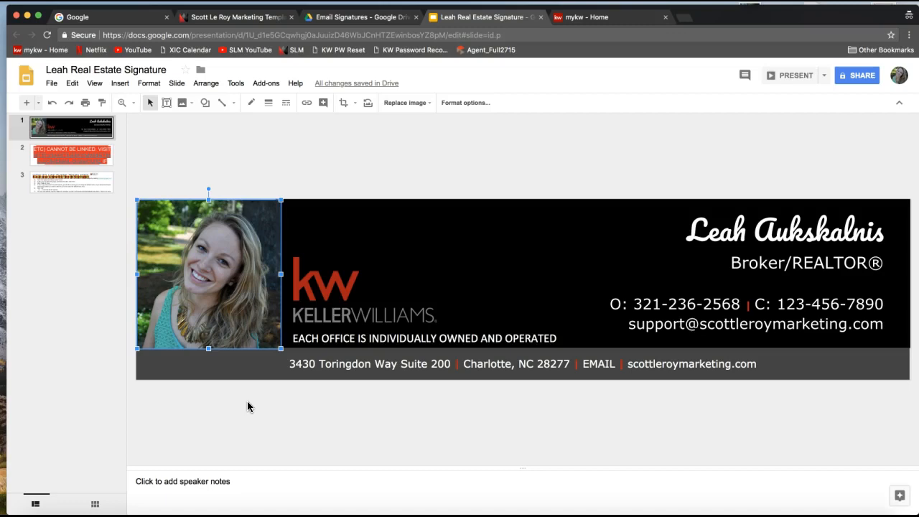
pyautogui.rightClick(212, 295)
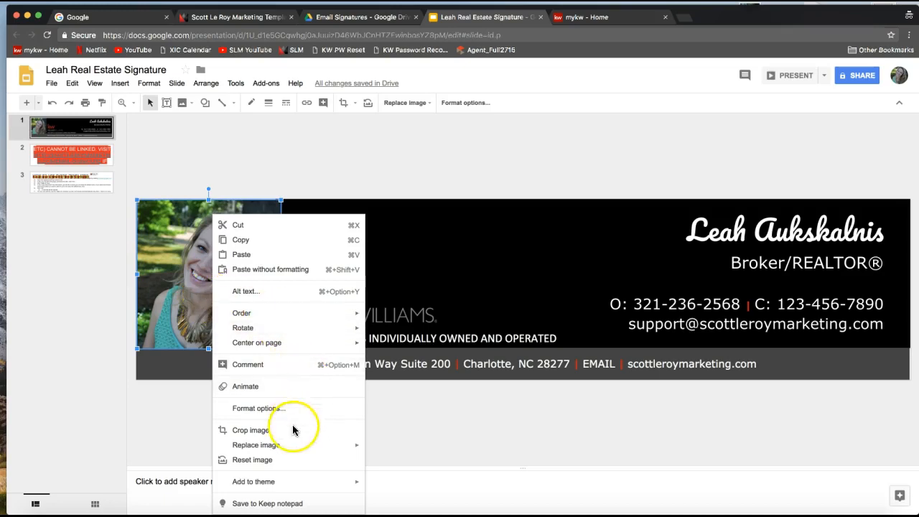
pyautogui.moveTo(284, 450)
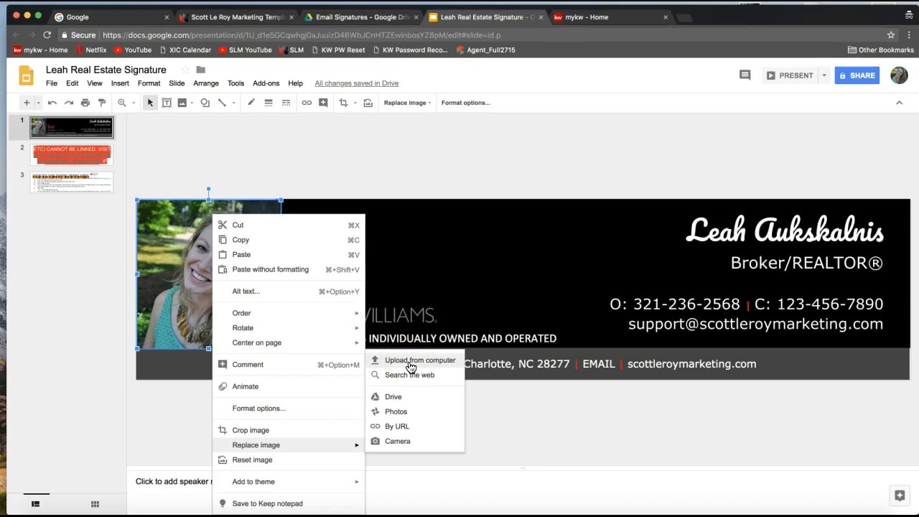
pyautogui.click(421, 297)
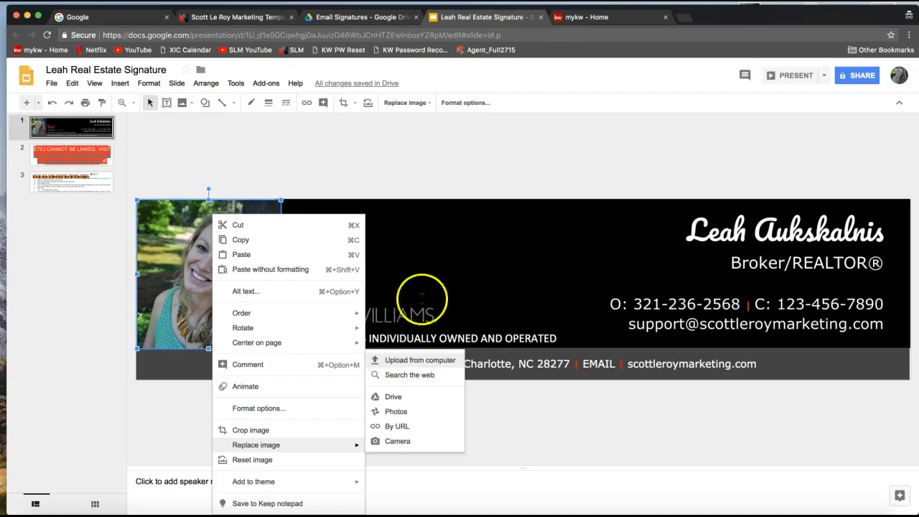
pyautogui.click(353, 311)
pyautogui.click(312, 295)
pyautogui.click(359, 307)
pyautogui.click(368, 185)
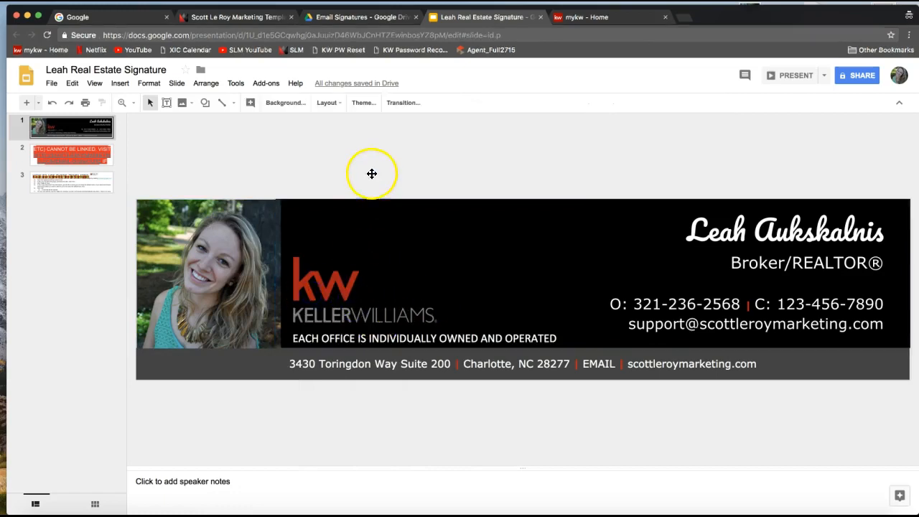
pyautogui.click(320, 294)
pyautogui.click(346, 303)
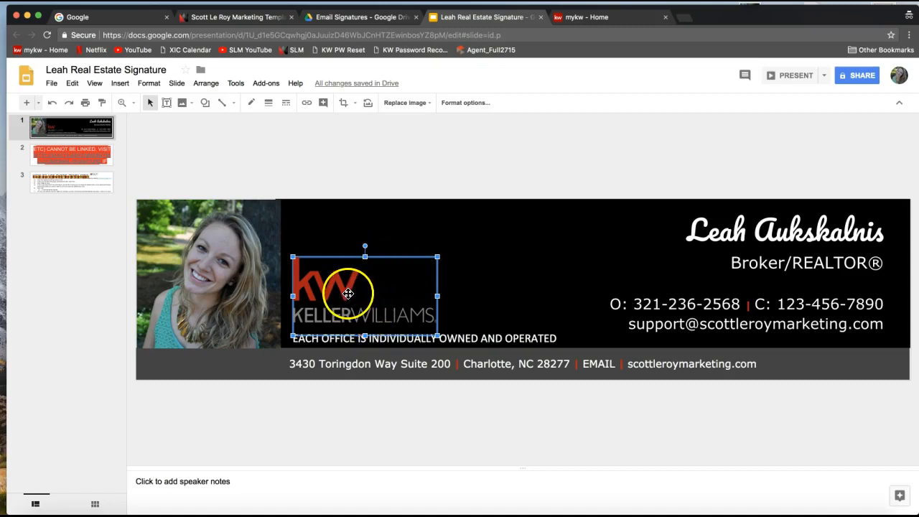
pyautogui.rightClick(348, 293)
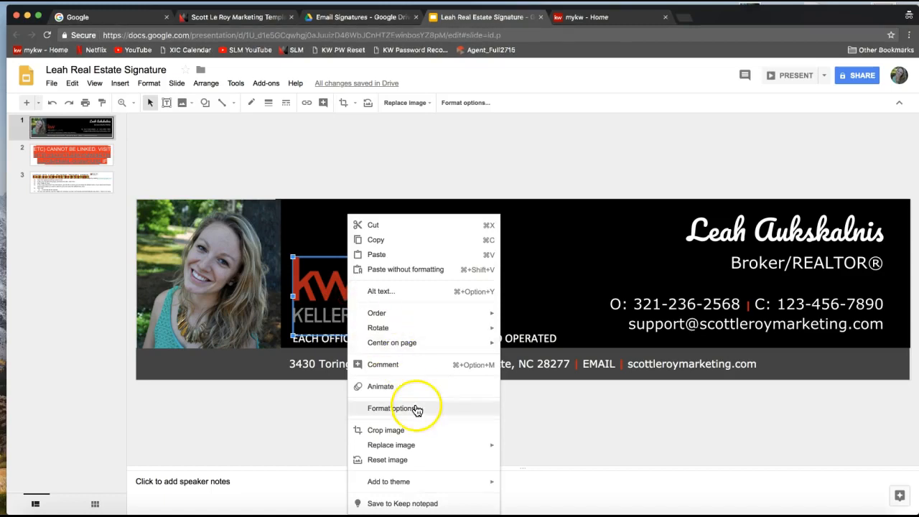
pyautogui.moveTo(412, 450)
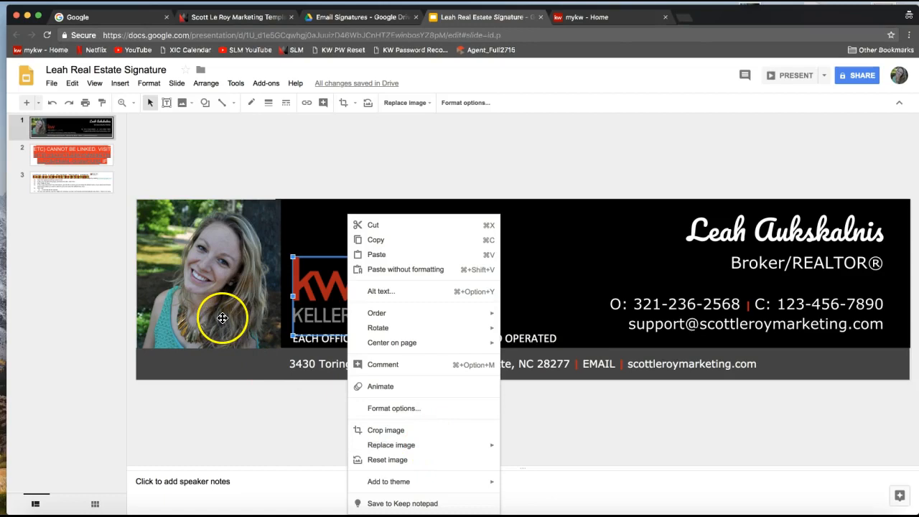
pyautogui.click(311, 223)
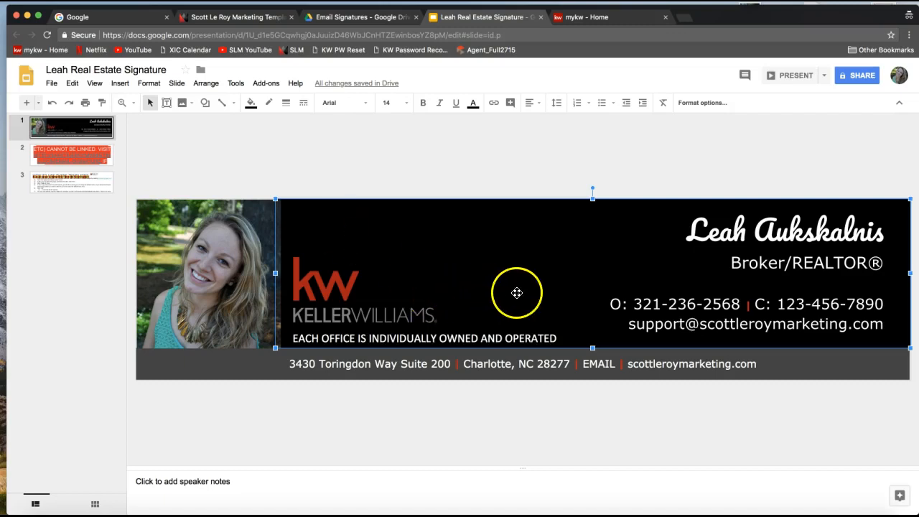
pyautogui.click(354, 177)
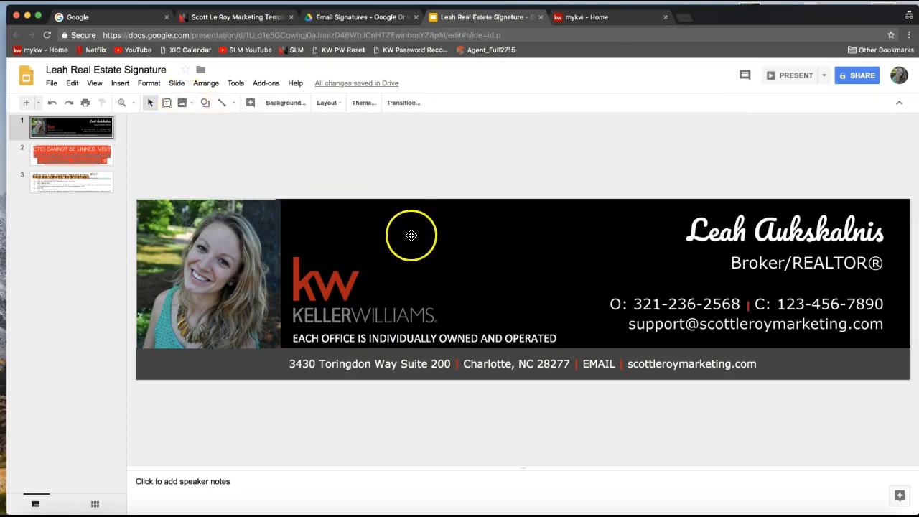
pyautogui.click(184, 106)
pyautogui.click(184, 104)
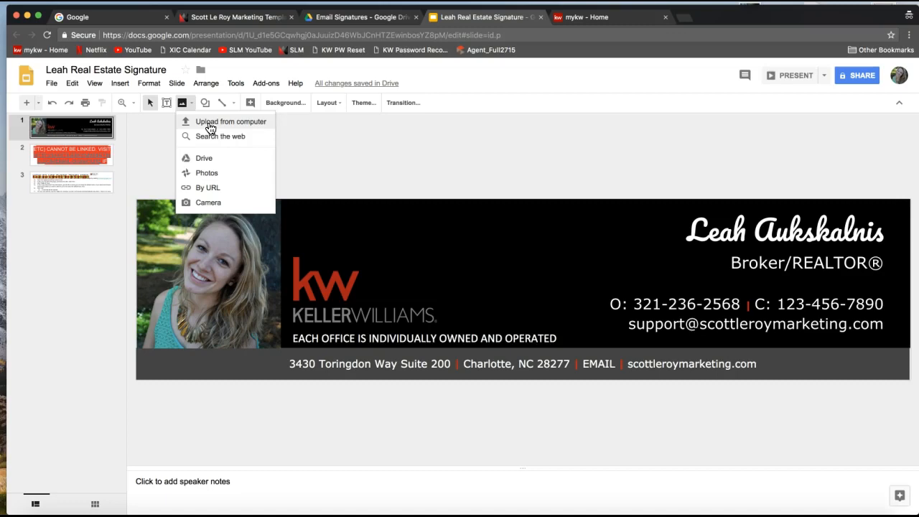
pyautogui.click(164, 114)
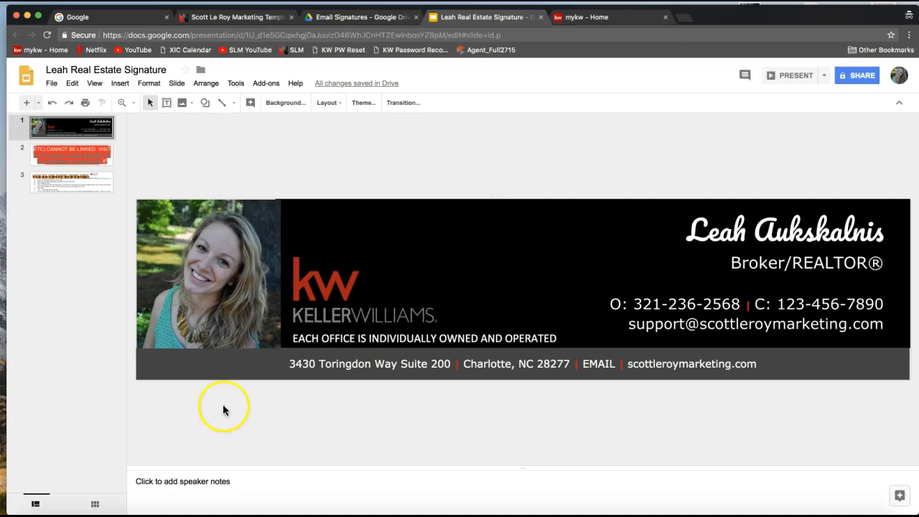
pyautogui.click(196, 367)
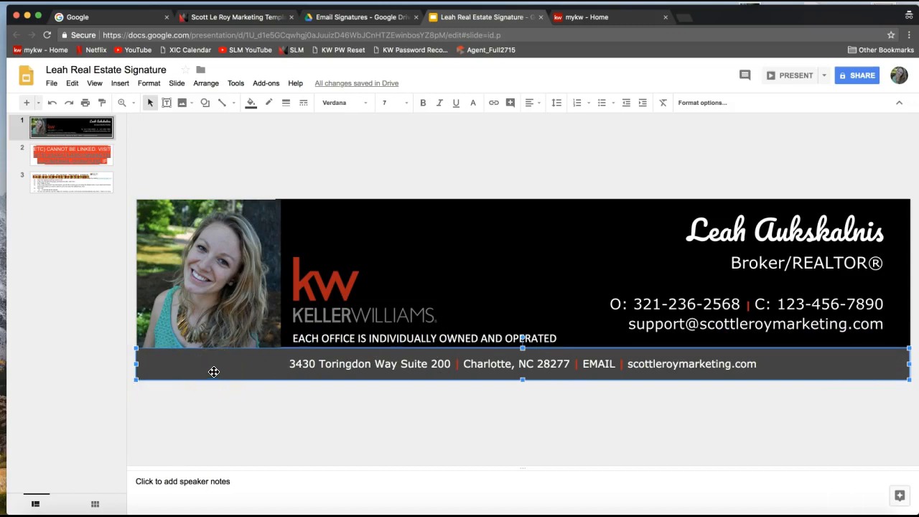
# Fill the footer address bar with blue, then deselect it.
pyautogui.click(252, 112)
pyautogui.click(251, 111)
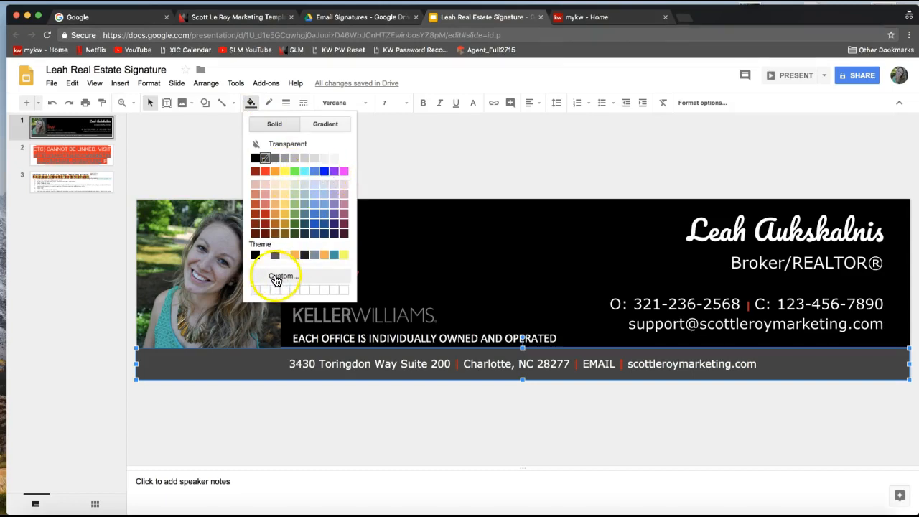
pyautogui.click(325, 172)
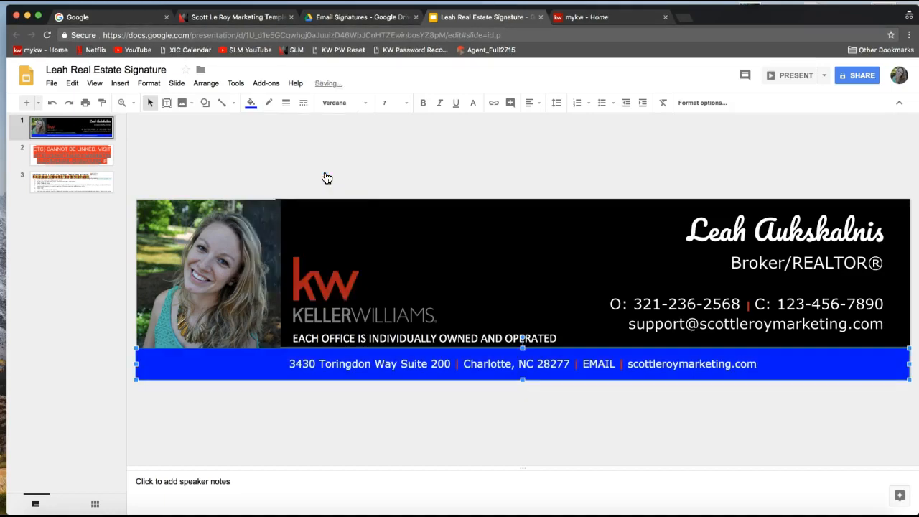
pyautogui.click(388, 156)
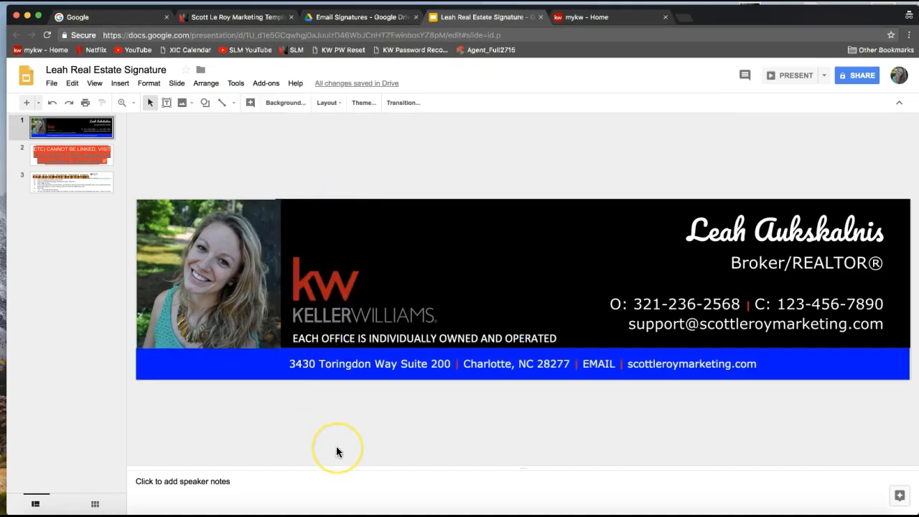
pyautogui.click(322, 437)
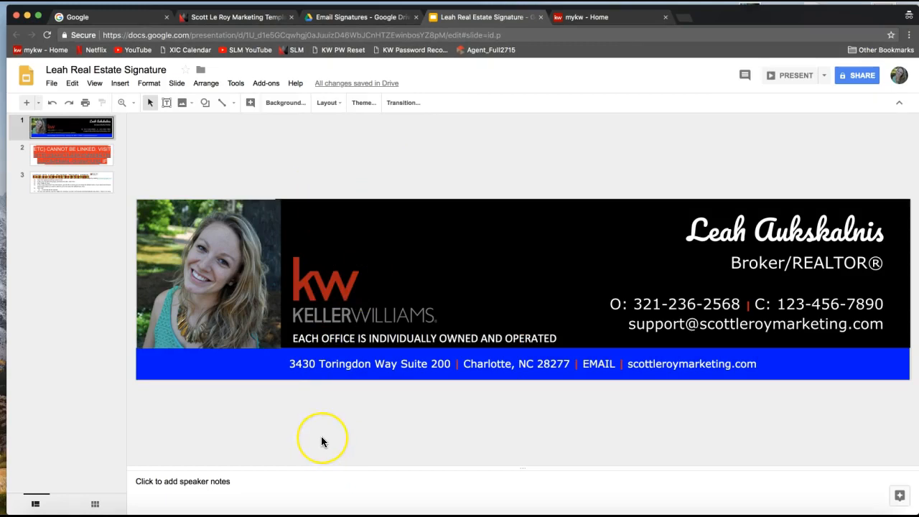
pyautogui.click(233, 371)
pyautogui.click(191, 415)
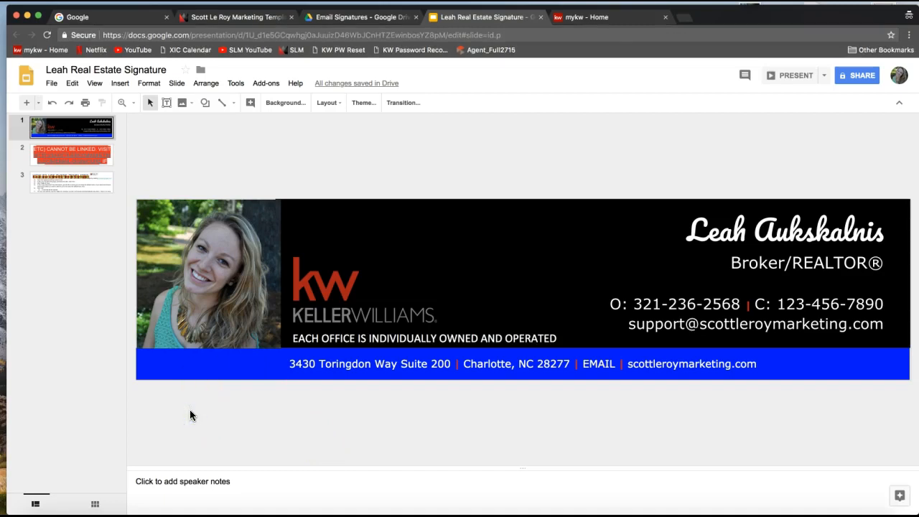
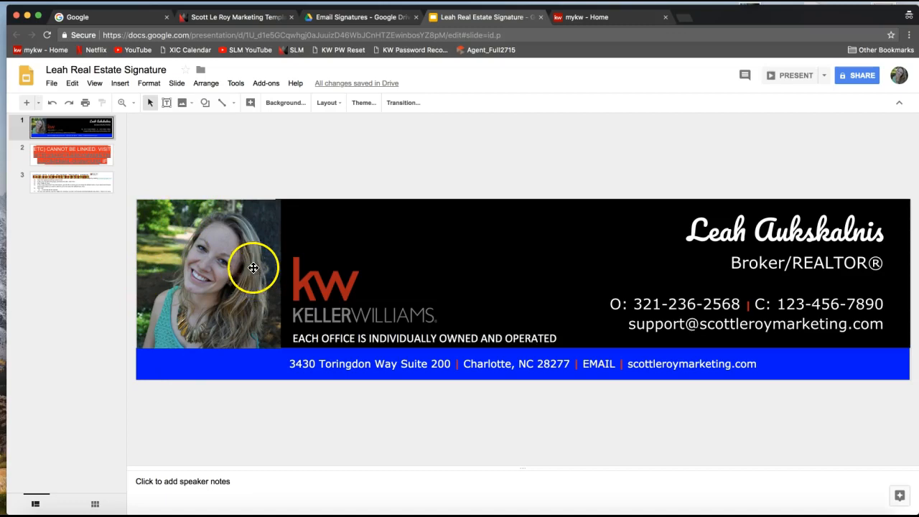
# Download the signature presentation as a PDF Document and close the mykw Home tab.
pyautogui.click(233, 180)
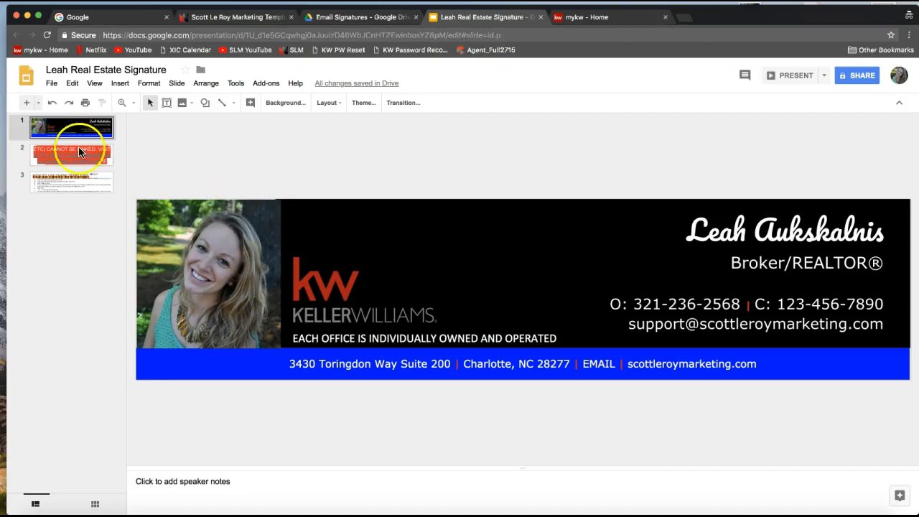
pyautogui.click(49, 84)
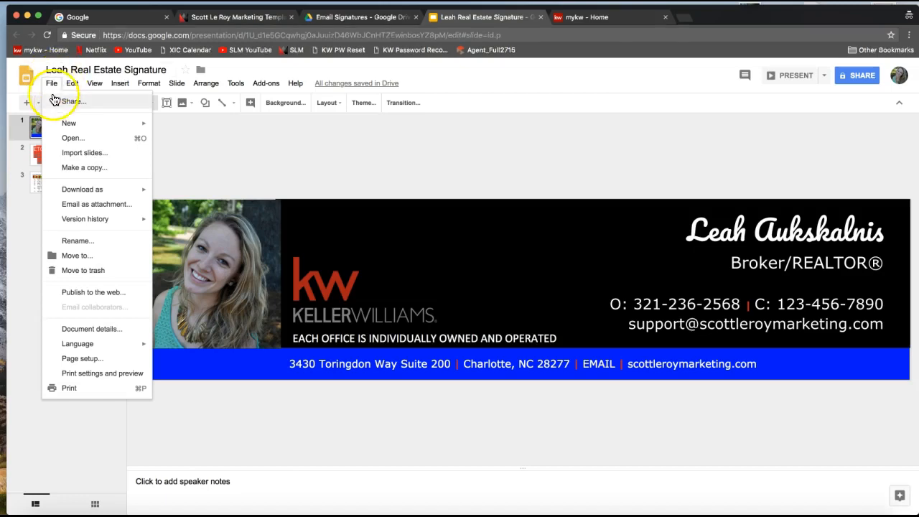
pyautogui.moveTo(69, 194)
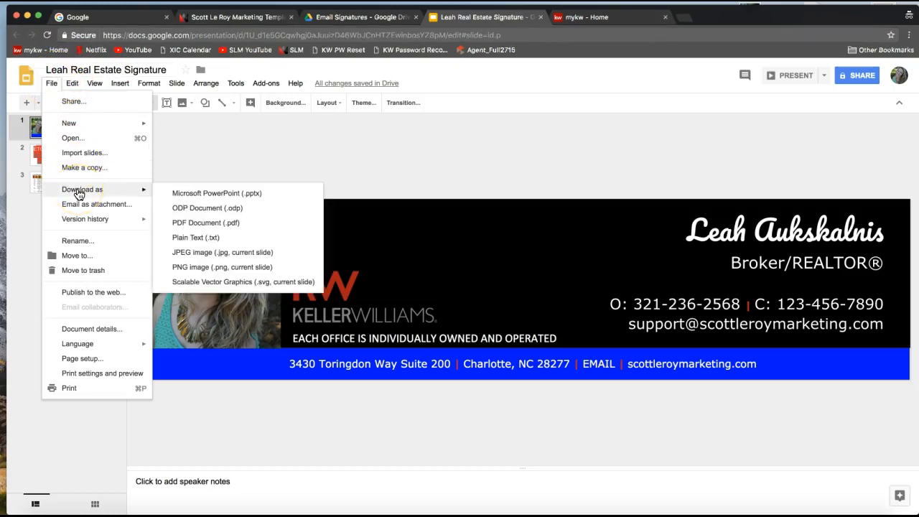
pyautogui.click(206, 228)
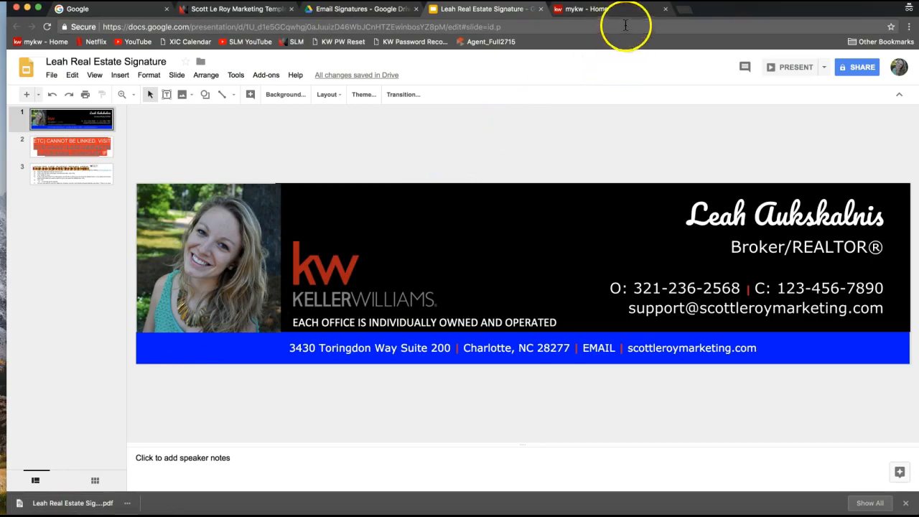
pyautogui.click(665, 10)
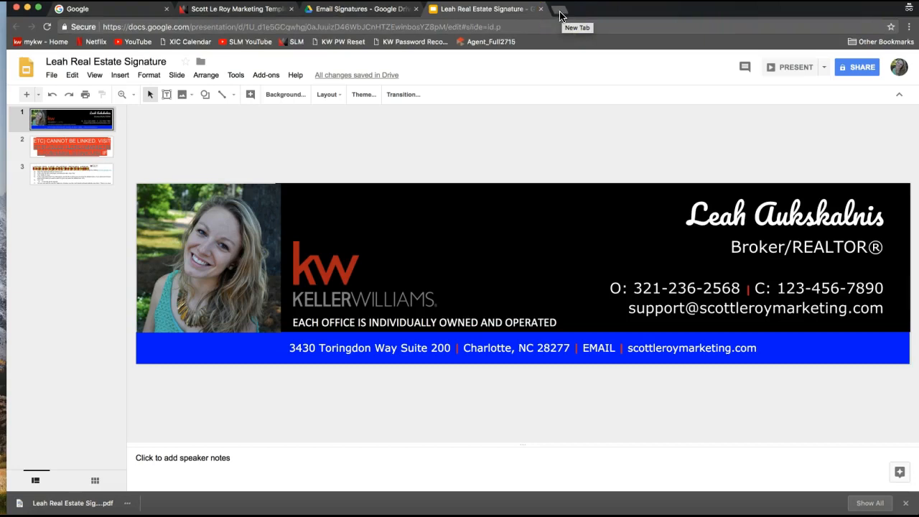
# Load pdf2jpg.net in a new incognito tab.
pyautogui.click(560, 15)
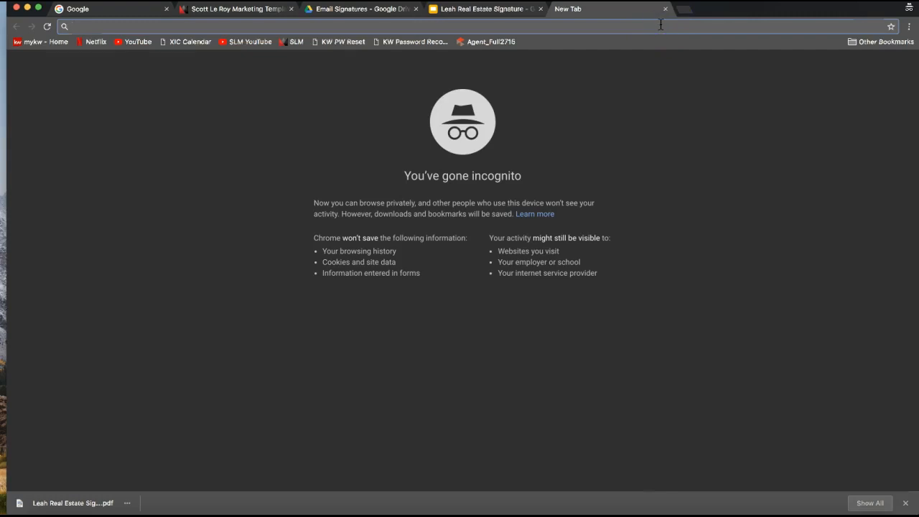
pyautogui.write('pdf')
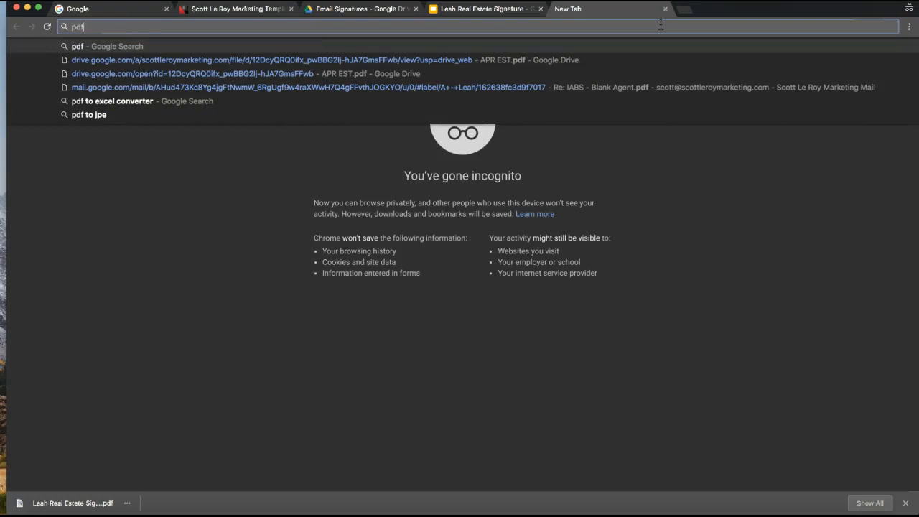
pyautogui.write('2jpg')
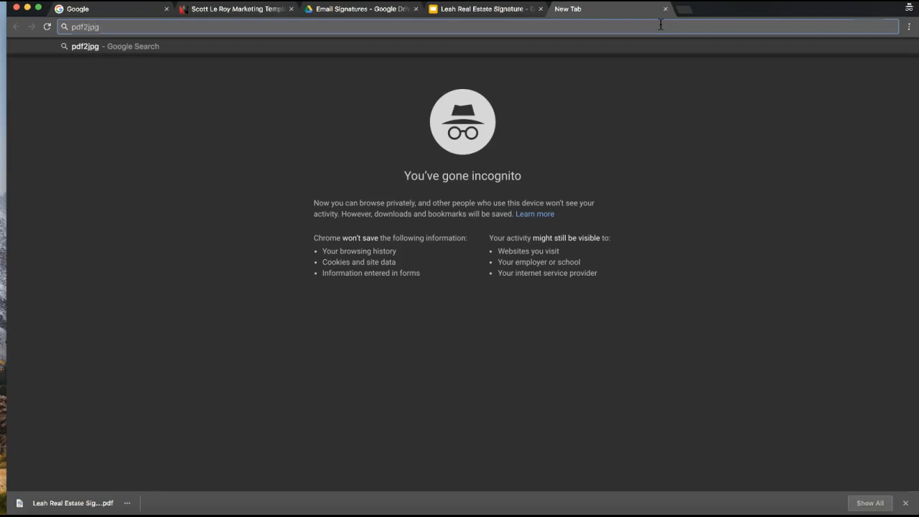
pyautogui.write('.net')
pyautogui.press('Return')
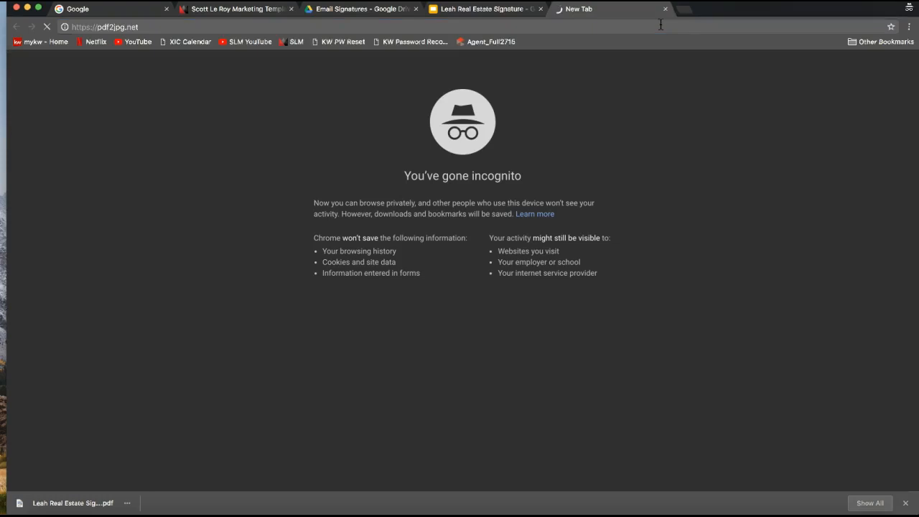
# Post the copied pdf2jpg.net link to everyone in the join.me chat, then hide join.me.
pyautogui.click(146, 27)
pyautogui.press('super+c')
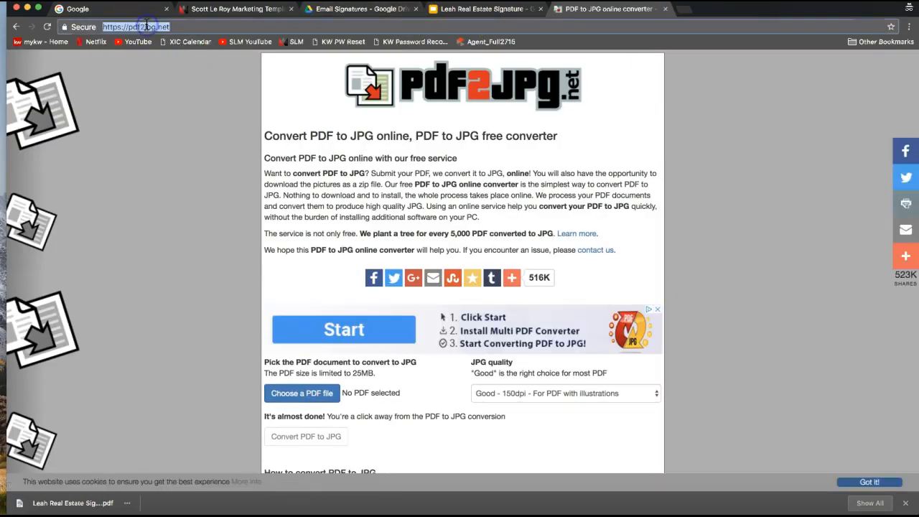
pyautogui.click(668, 513)
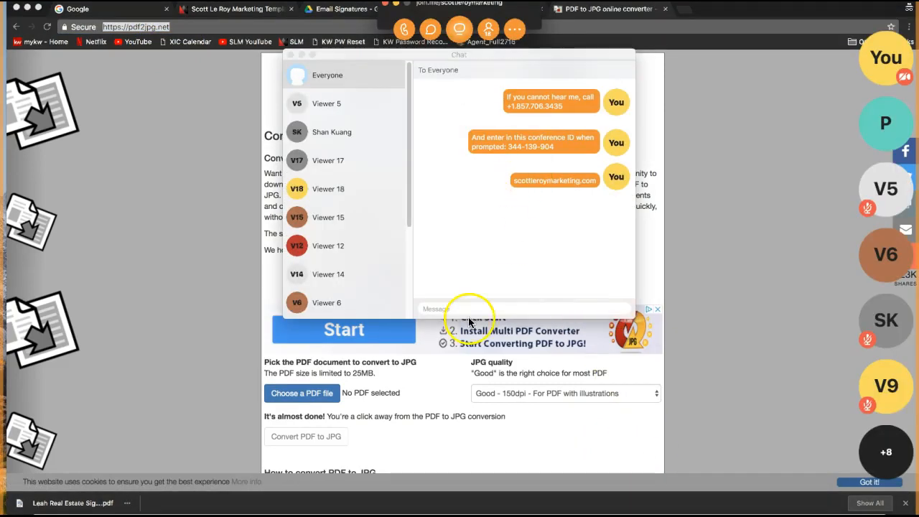
pyautogui.click(458, 309)
pyautogui.press('super+v')
pyautogui.press('Return')
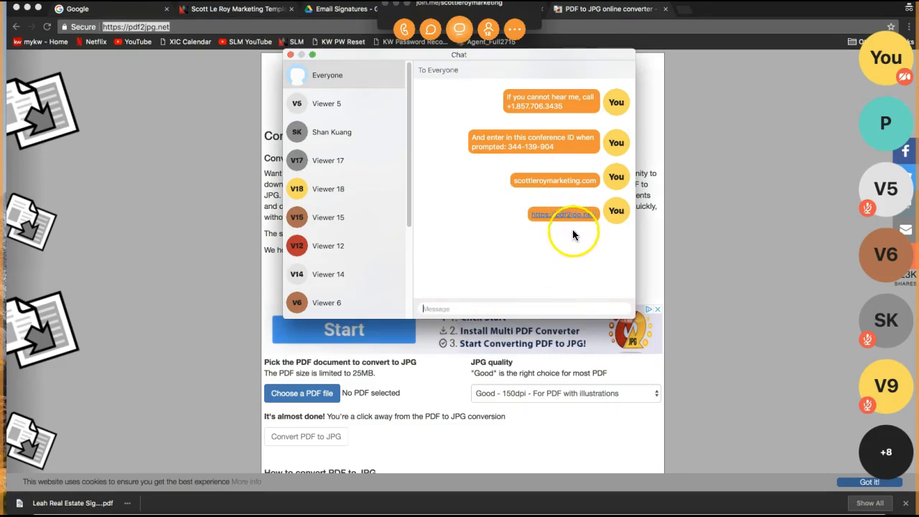
pyautogui.click(453, 160)
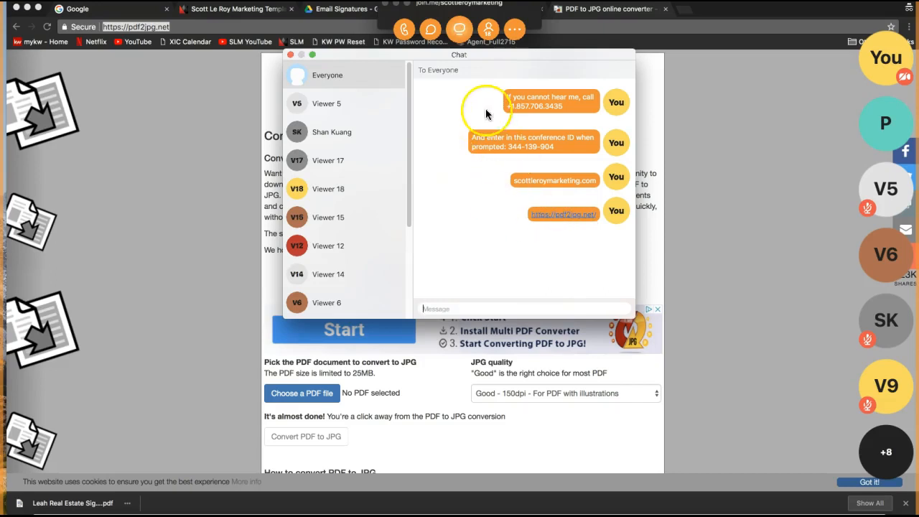
pyautogui.click(387, 11)
pyautogui.click(396, 5)
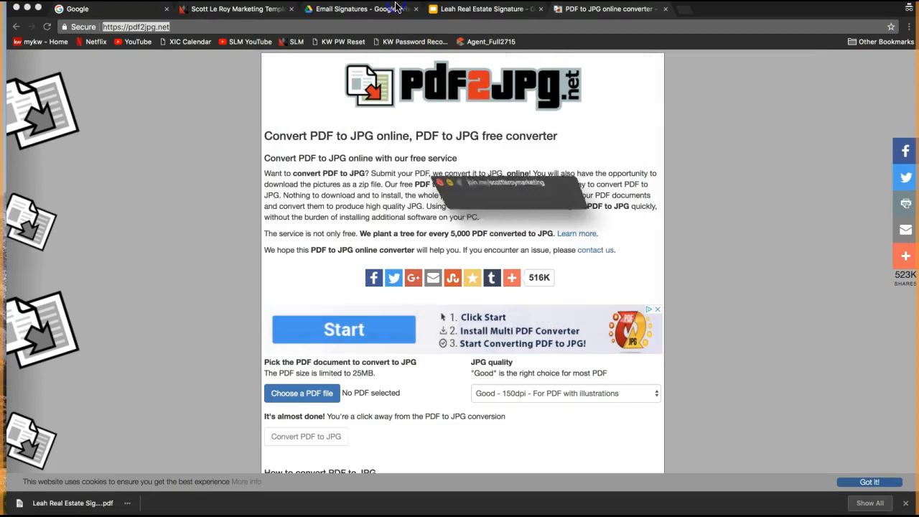
pyautogui.click(152, 68)
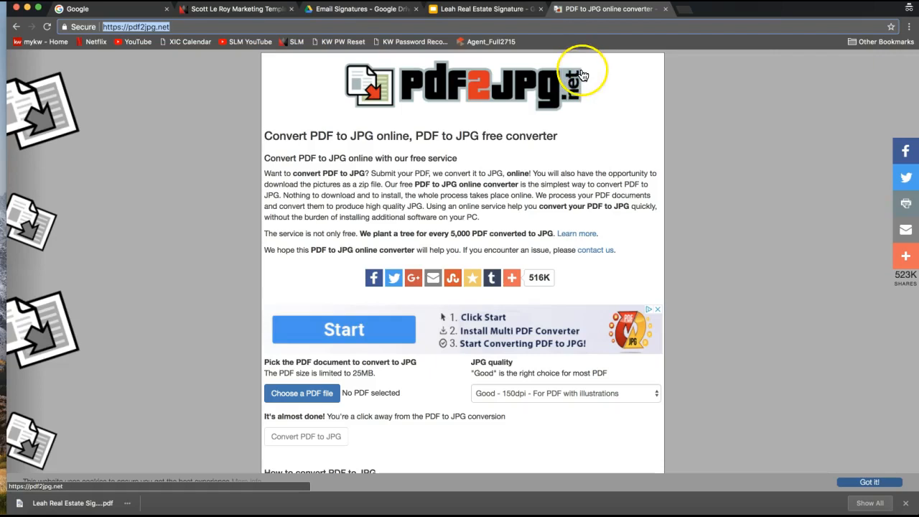
pyautogui.scroll(-2, 669, 236)
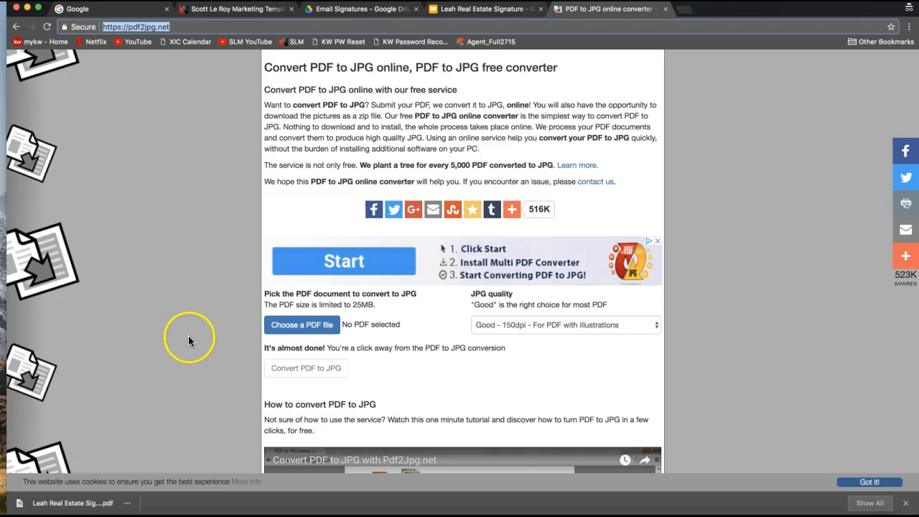
pyautogui.scroll(2, 189, 334)
pyautogui.scroll(-3, 188, 336)
pyautogui.click(255, 345)
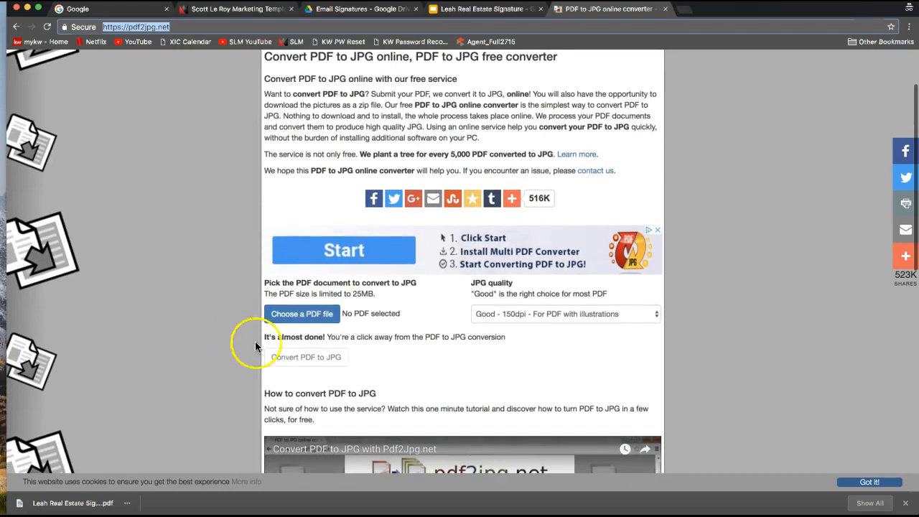
pyautogui.click(304, 324)
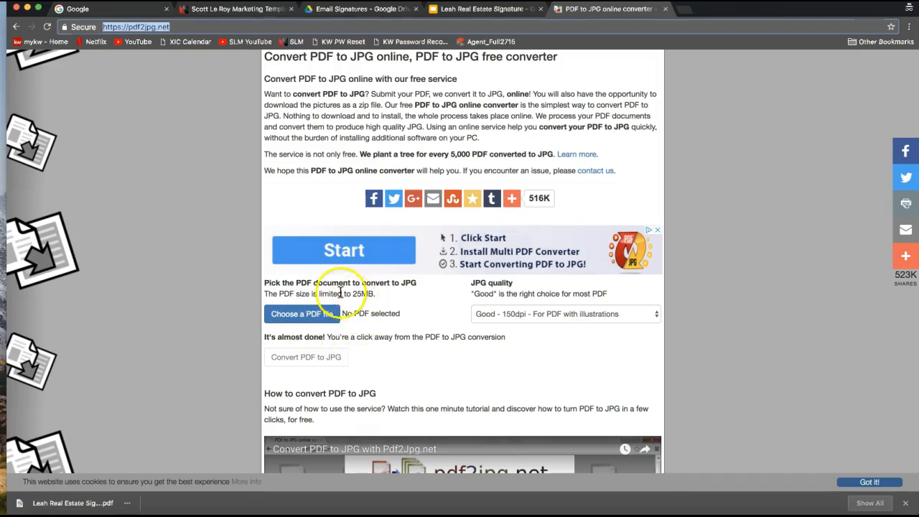
# Upload the Leah Real Estate Signature PDF from Downloads and convert it to JPG.
pyautogui.click(305, 320)
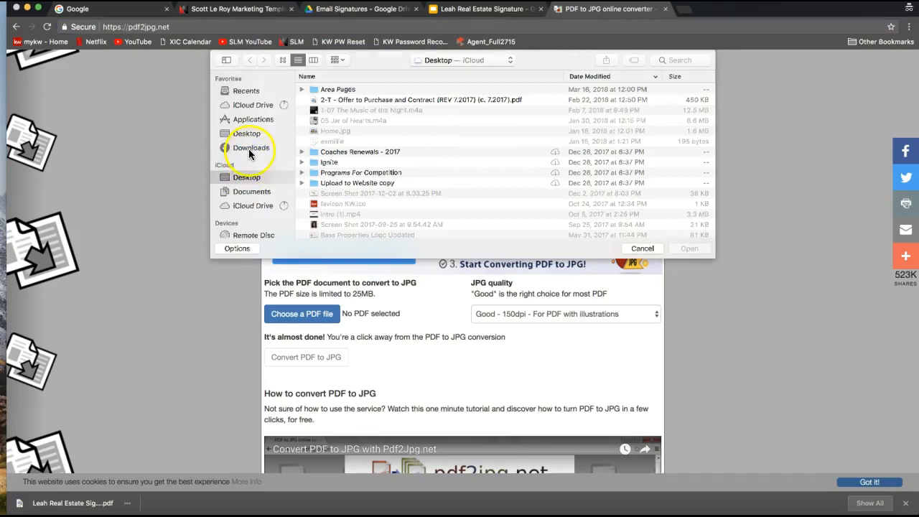
pyautogui.click(249, 147)
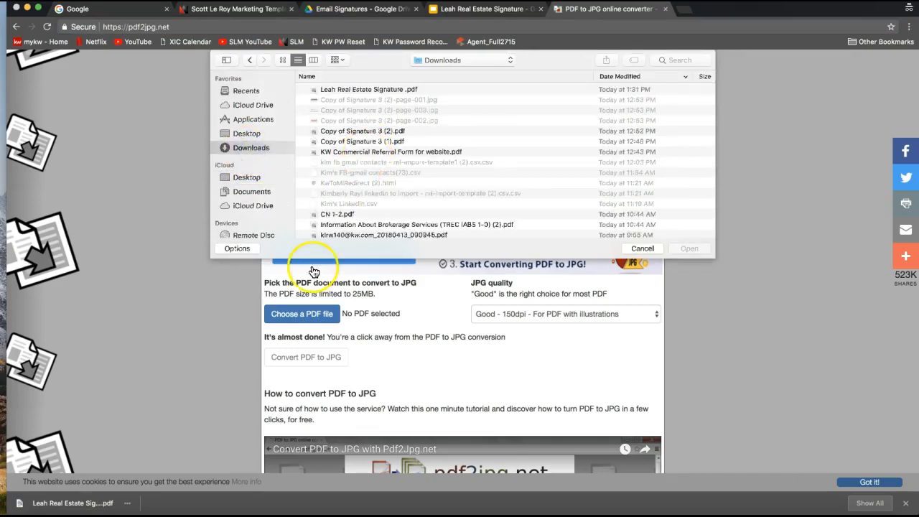
pyautogui.click(241, 155)
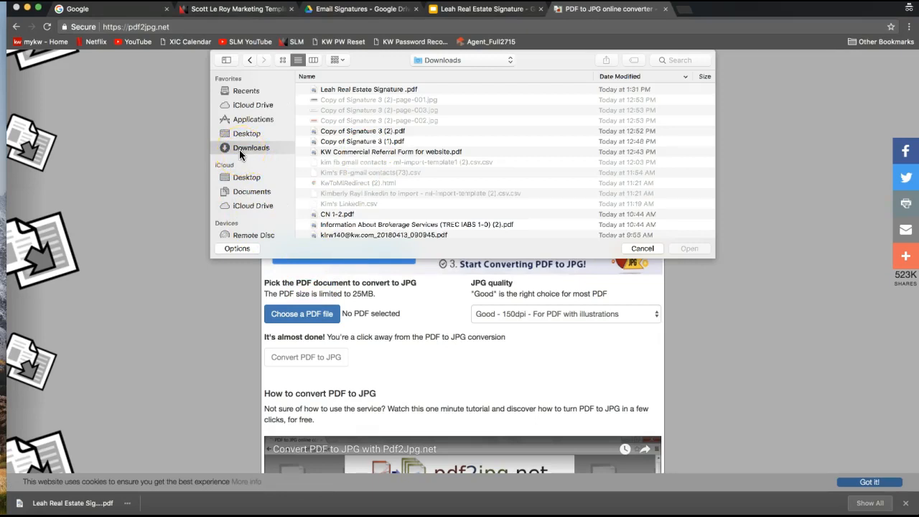
pyautogui.click(382, 92)
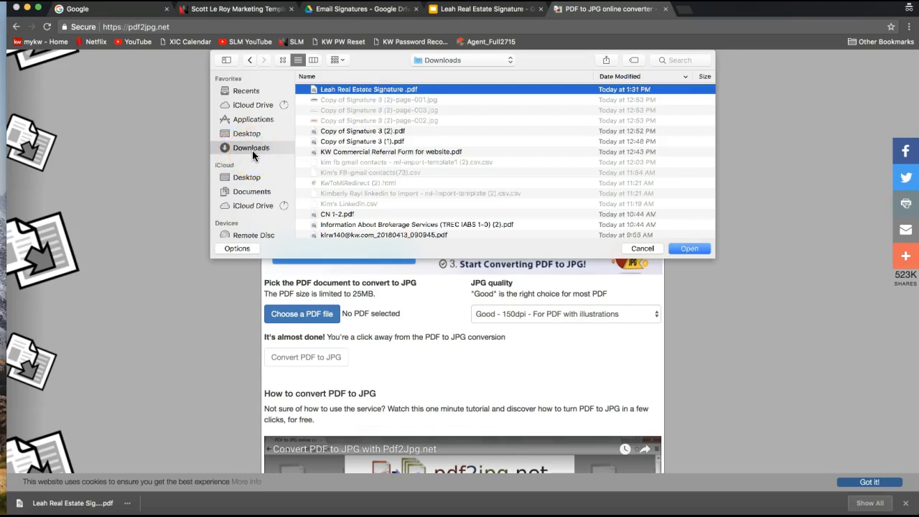
pyautogui.click(369, 91)
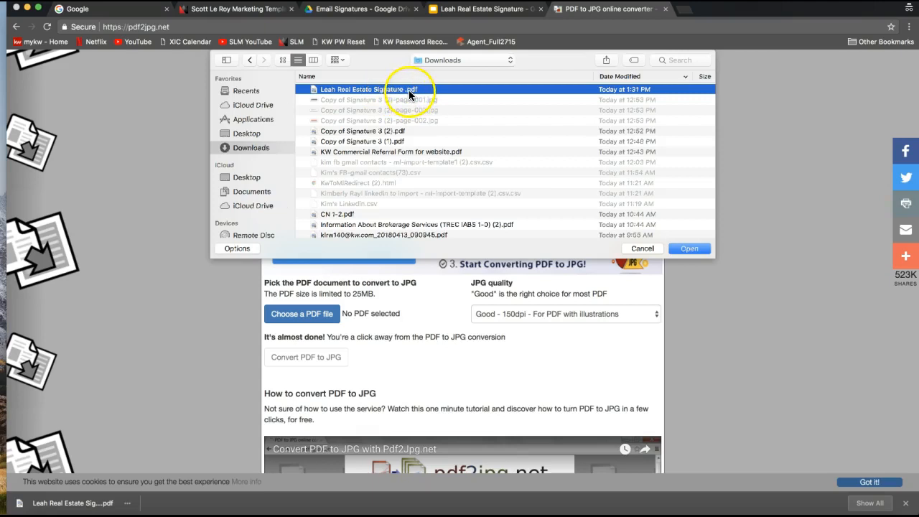
pyautogui.doubleClick(408, 90)
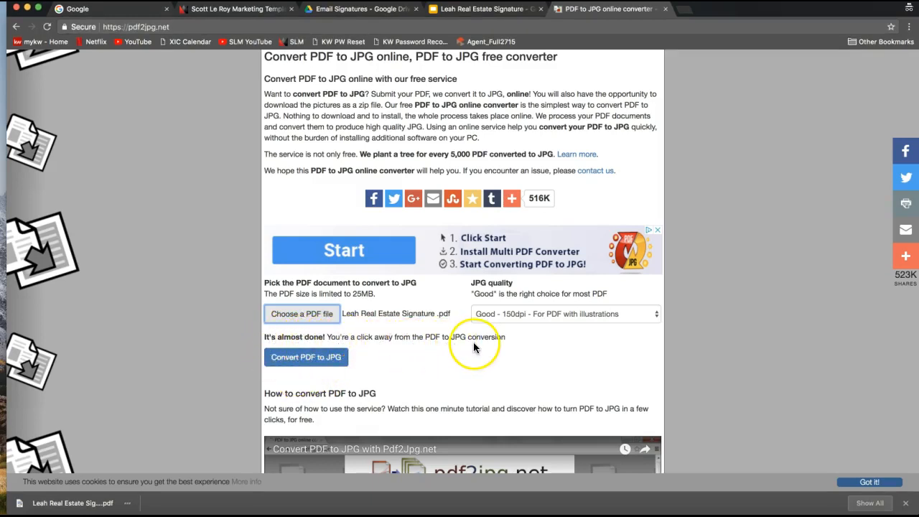
pyautogui.click(296, 359)
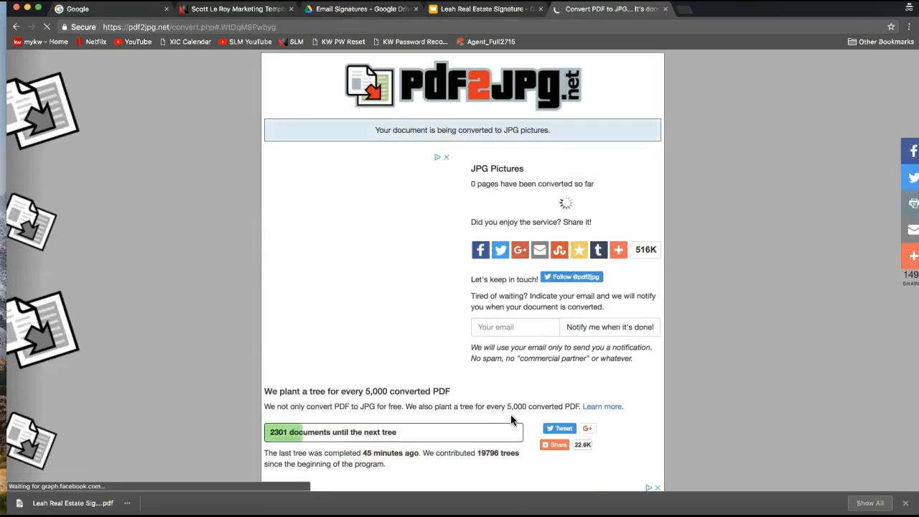
# Preview the converted Page 1 image, then download Page 1 as a JPG picture.
pyautogui.click(492, 360)
pyautogui.click(471, 168)
pyautogui.moveTo(471, 169); pyautogui.dragTo(530, 170)
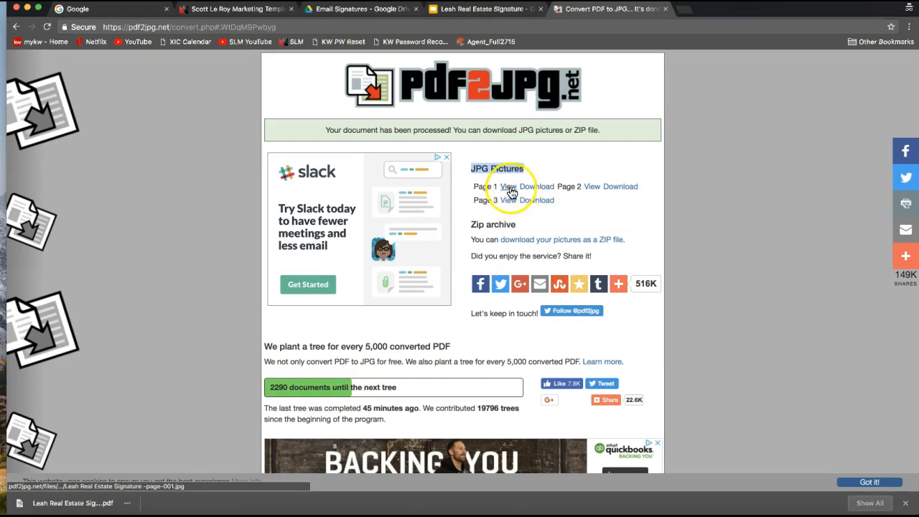
pyautogui.click(510, 187)
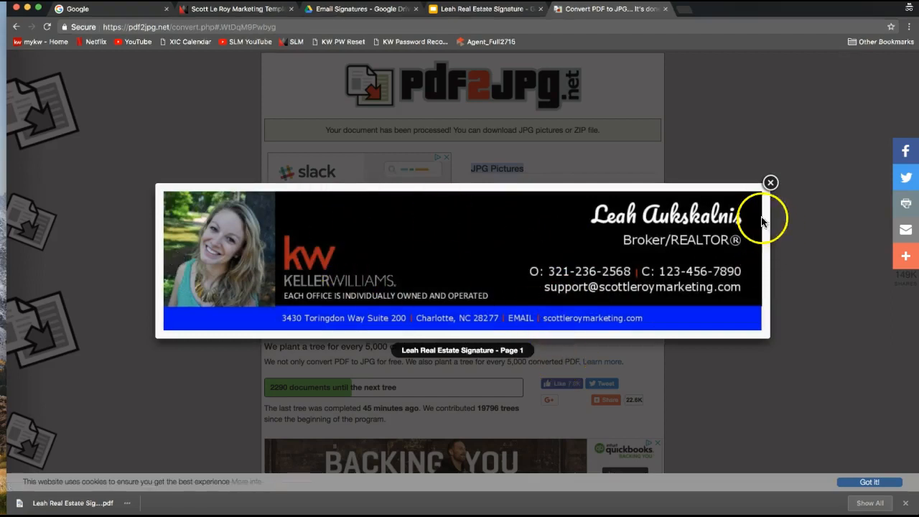
pyautogui.click(770, 184)
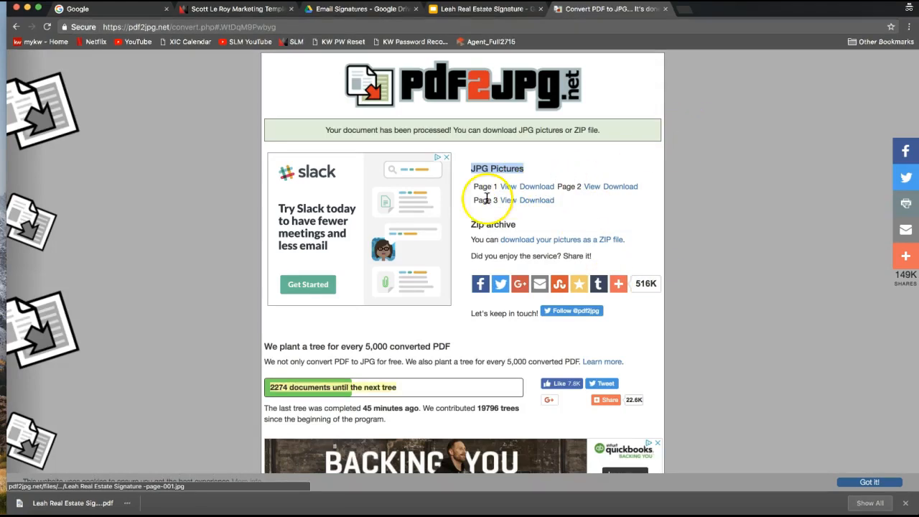
pyautogui.moveTo(475, 186); pyautogui.dragTo(498, 185)
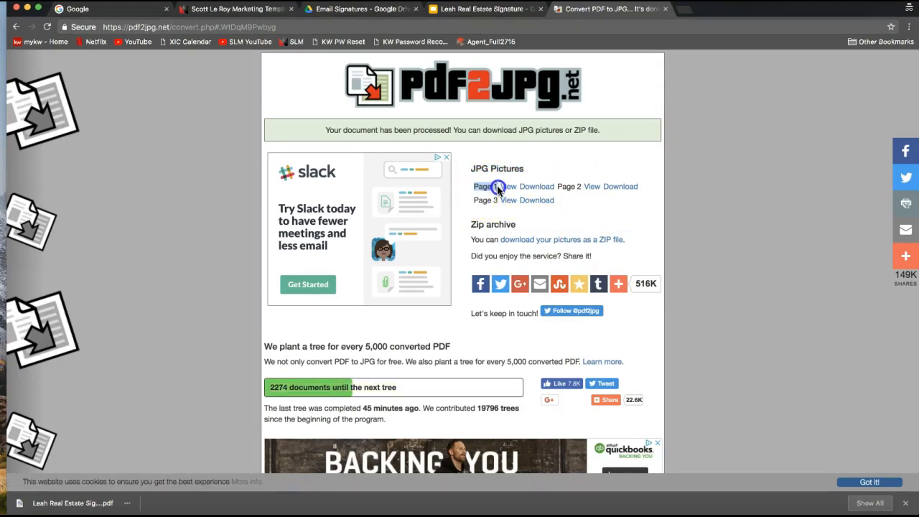
pyautogui.click(545, 193)
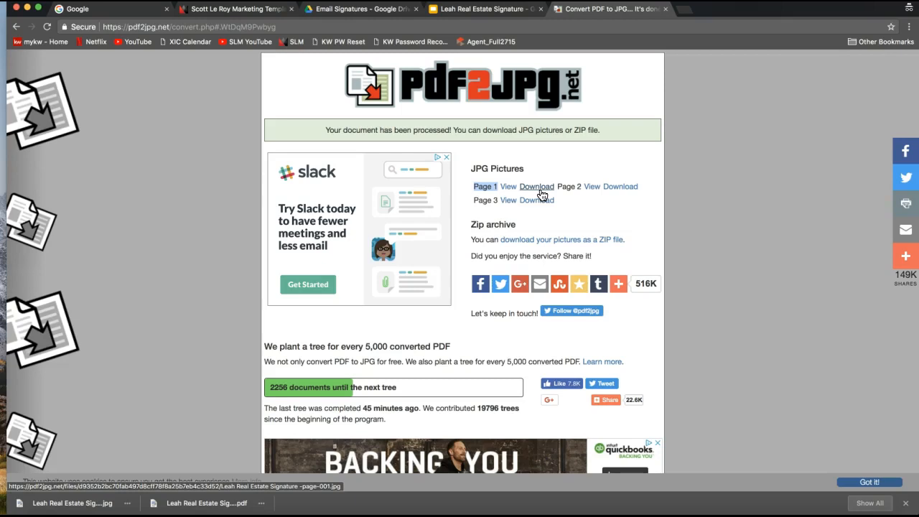
# Load gmail.com in a fresh incognito tab.
pyautogui.click(685, 12)
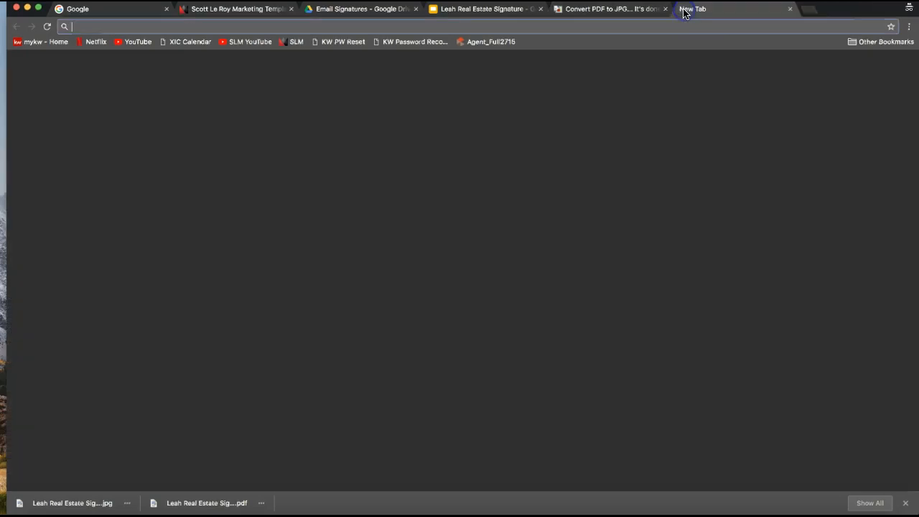
pyautogui.write('gmail')
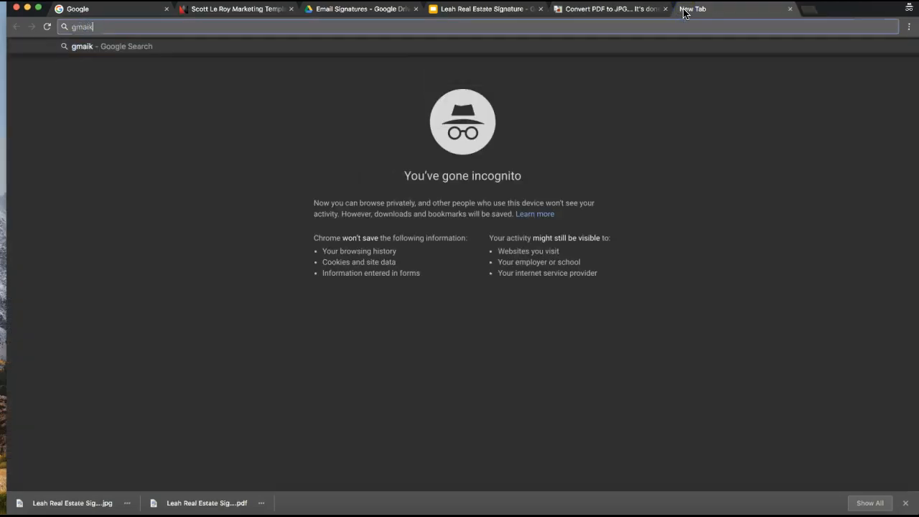
pyautogui.write('.com')
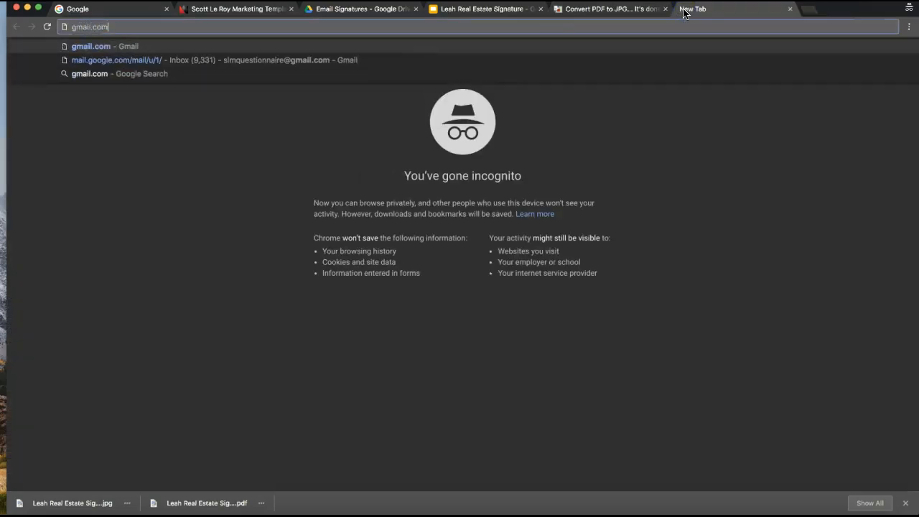
pyautogui.press('Return')
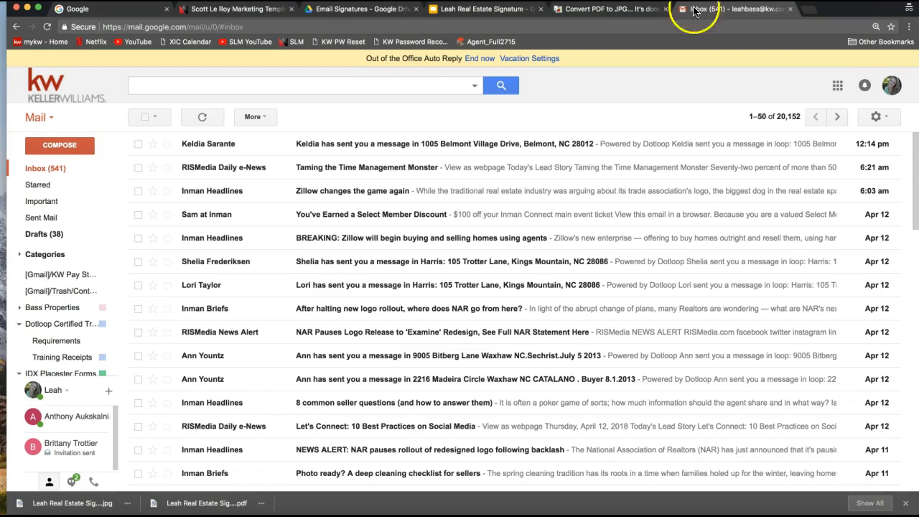
# Open Gmail's full Settings page from the inbox's gear menu.
pyautogui.click(603, 10)
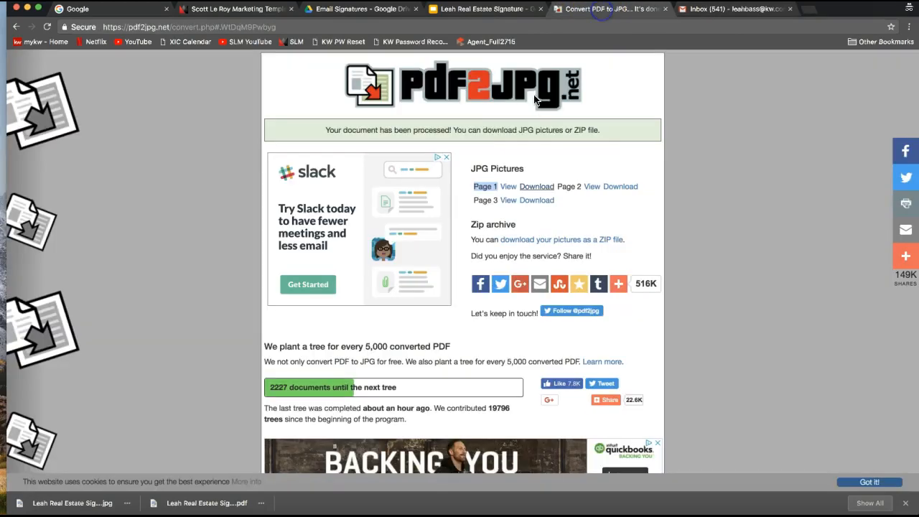
pyautogui.click(700, 8)
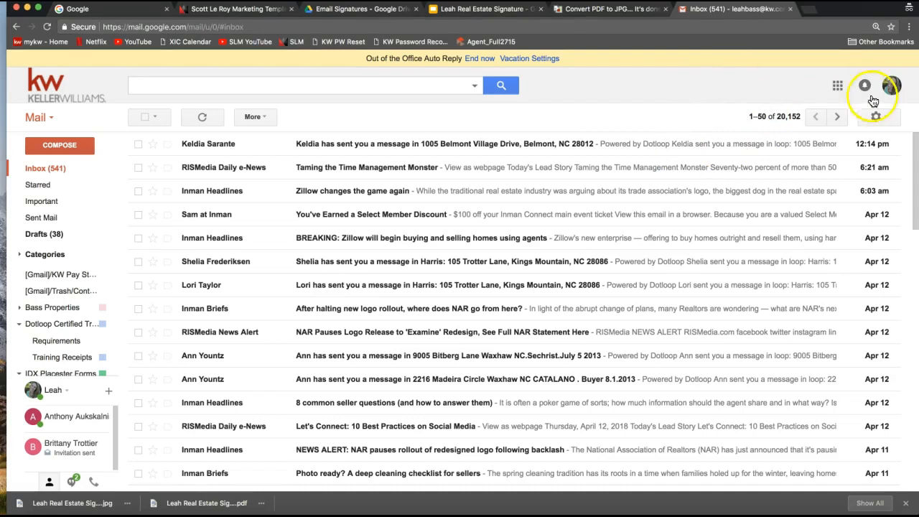
pyautogui.click(879, 117)
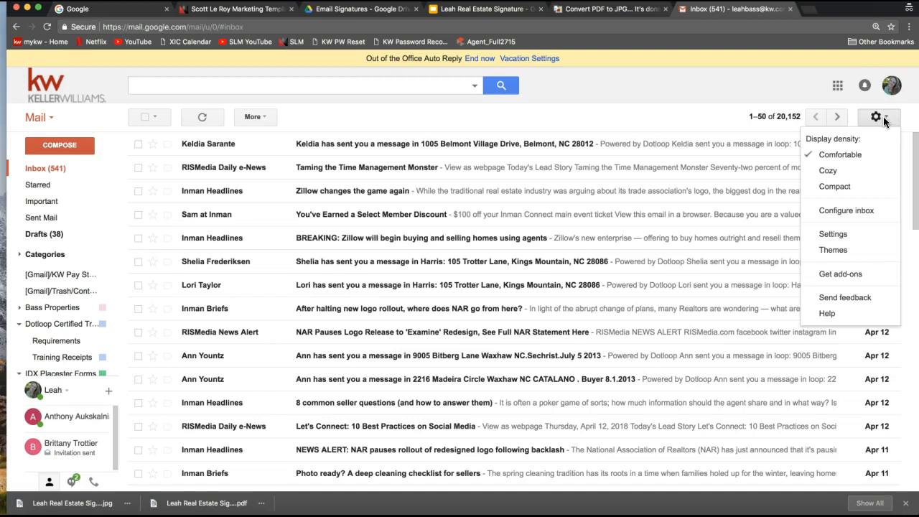
pyautogui.click(848, 229)
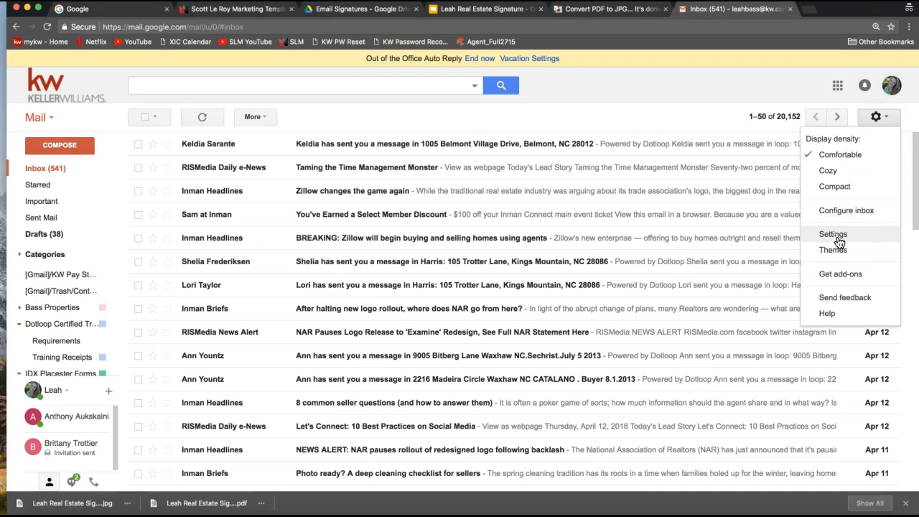
pyautogui.click(889, 126)
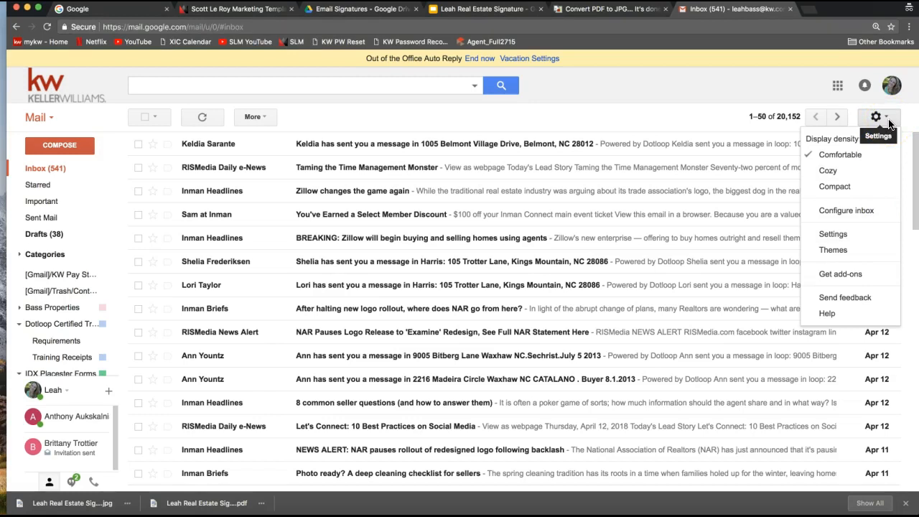
pyautogui.click(841, 241)
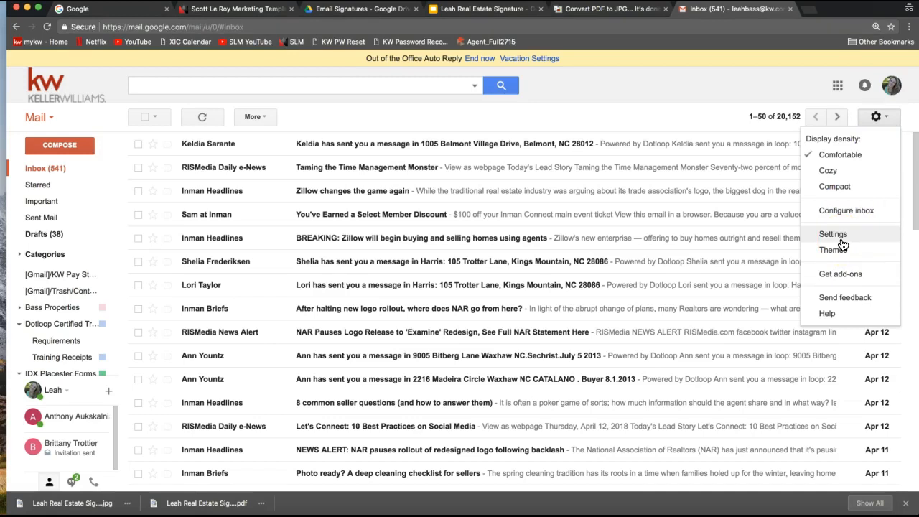
pyautogui.click(841, 241)
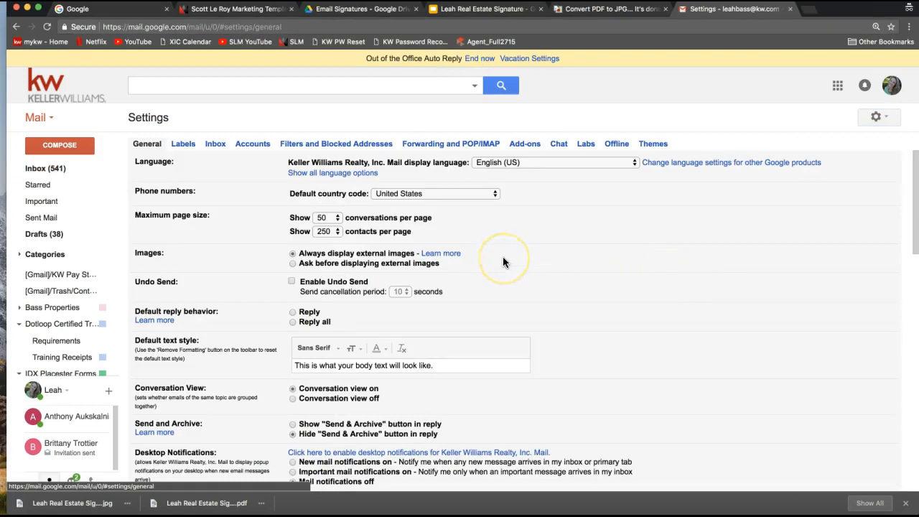
# Remove the broken image from the Signature box in general settings.
pyautogui.scroll(-5, 502, 262)
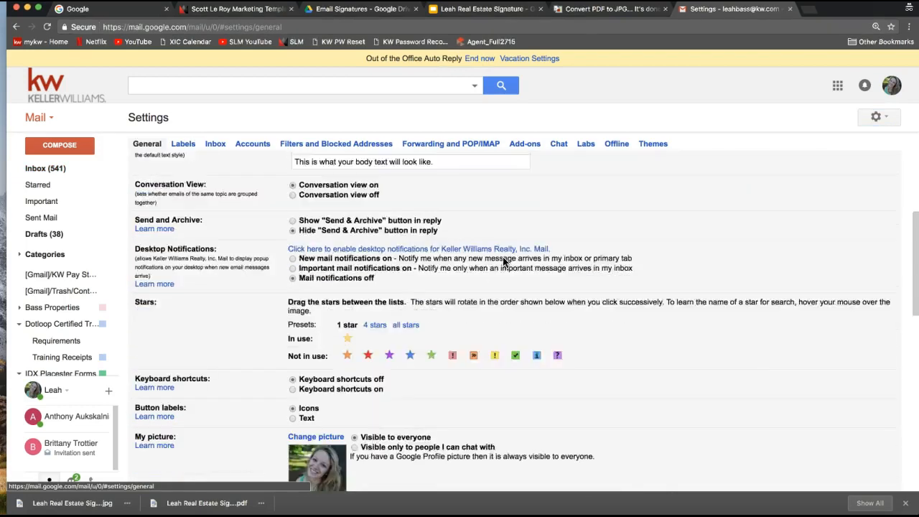
pyautogui.scroll(-3, 503, 261)
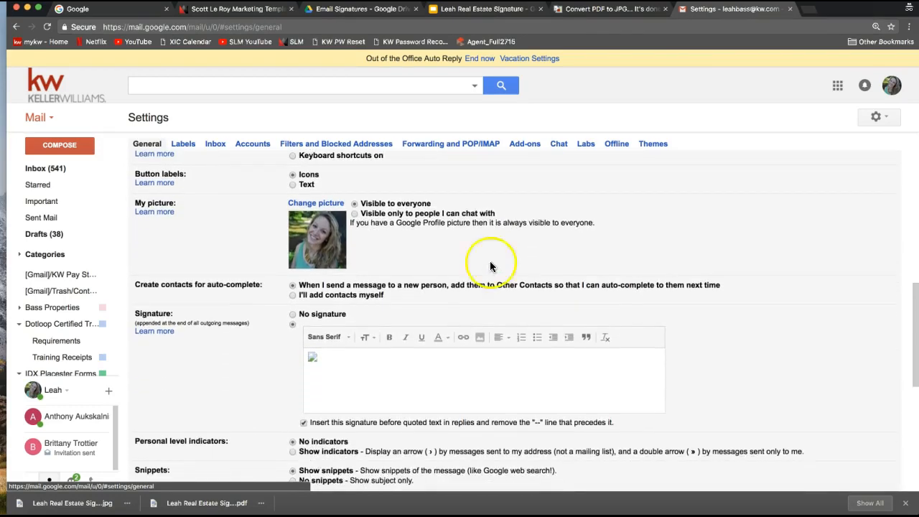
pyautogui.doubleClick(172, 321)
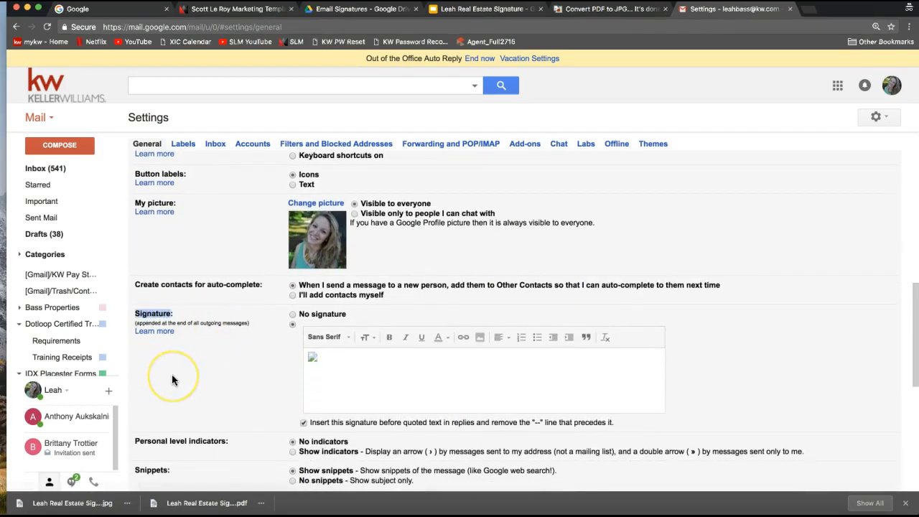
pyautogui.click(313, 359)
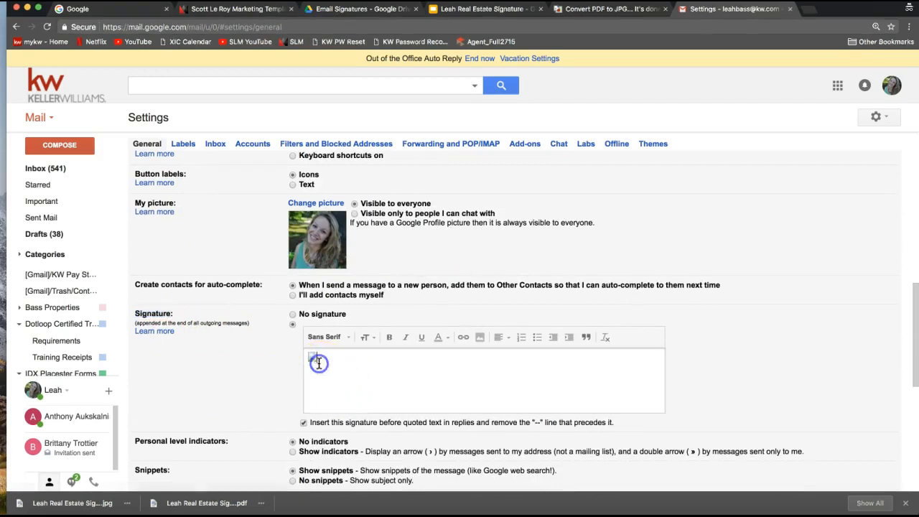
pyautogui.click(469, 373)
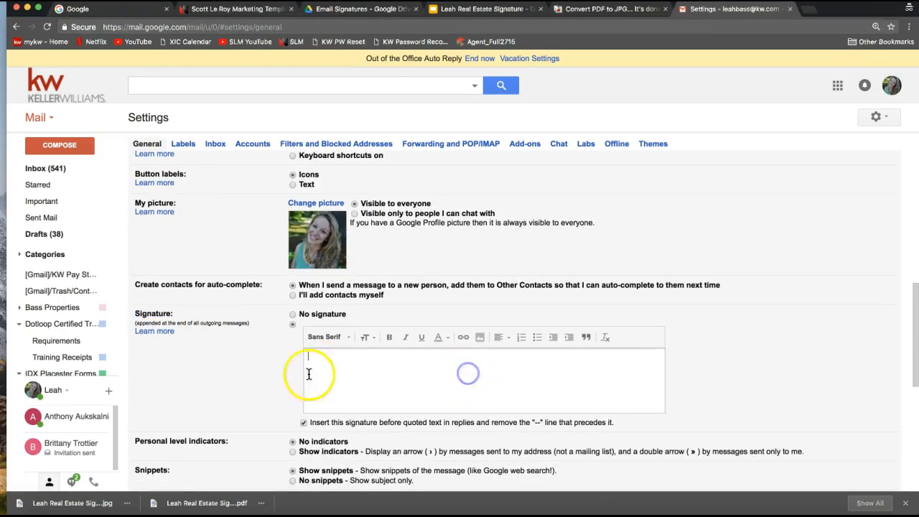
# Review the My picture setting and put the cursor in the empty signature editor.
pyautogui.moveTo(133, 203); pyautogui.dragTo(177, 203)
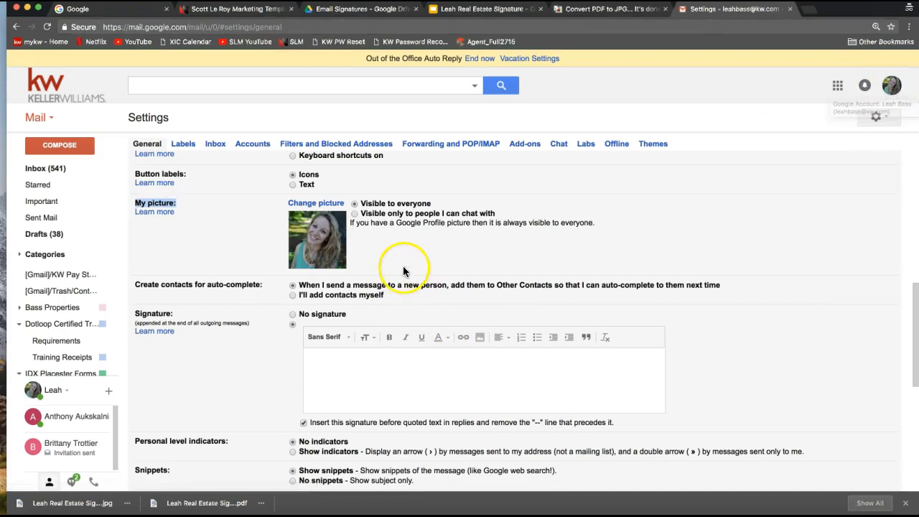
pyautogui.tripleClick(154, 204)
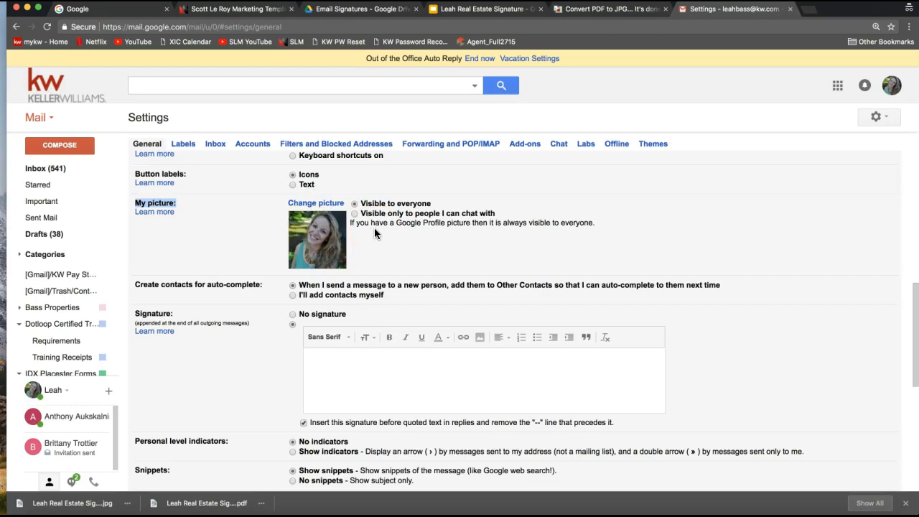
pyautogui.click(338, 366)
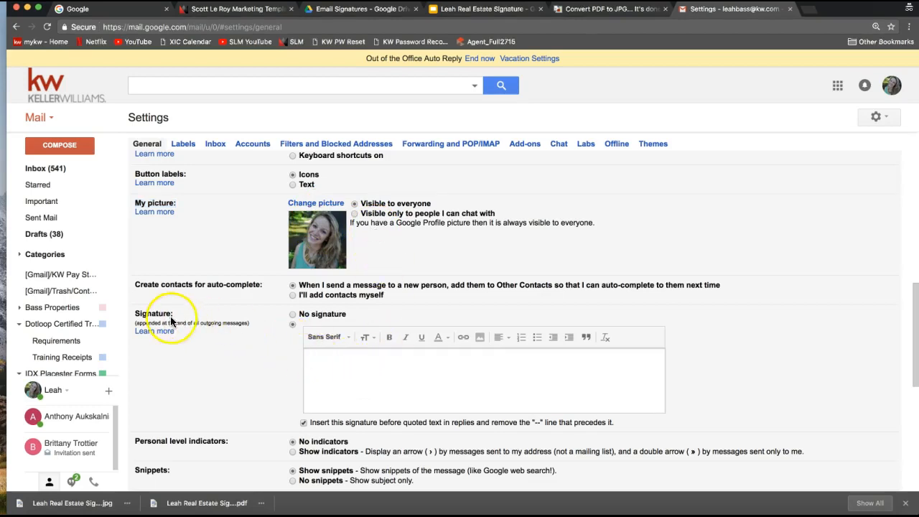
pyautogui.scroll(-2, 161, 314)
pyautogui.doubleClick(147, 275)
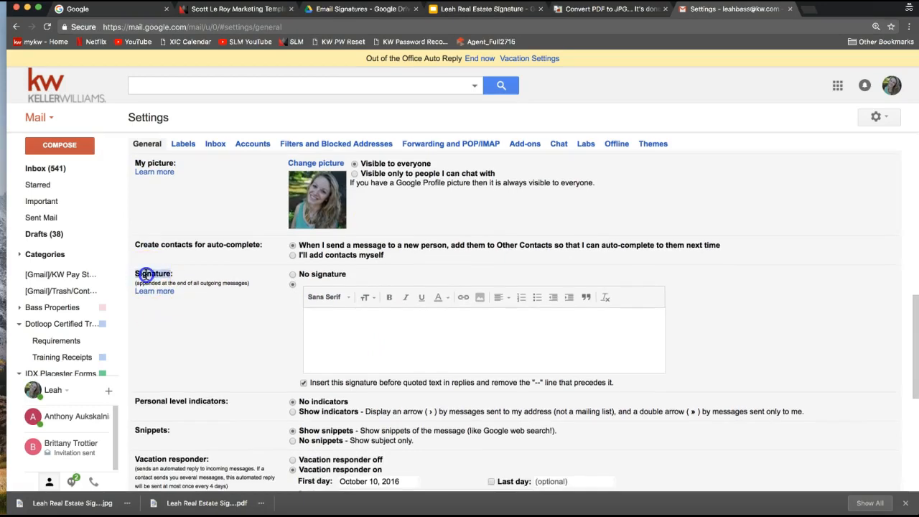
pyautogui.click(320, 319)
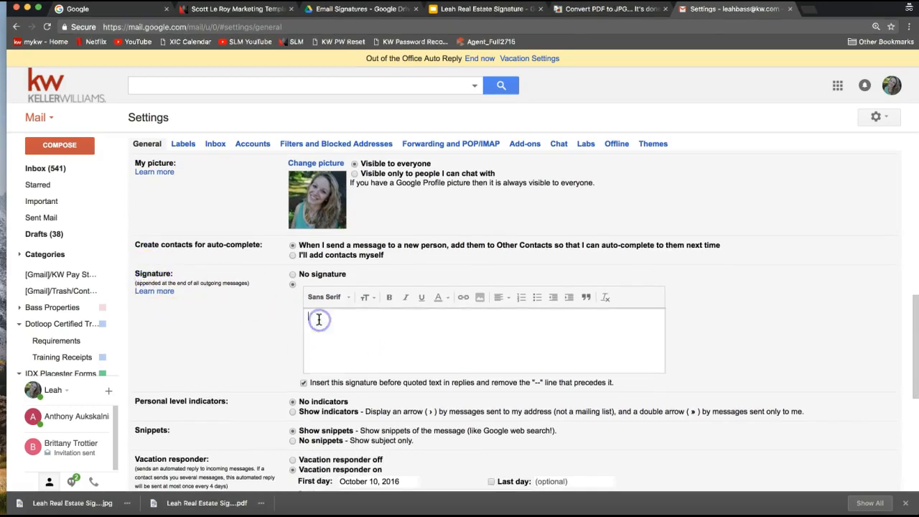
# Upload the signature -page-001.jpg from Downloads into the signature editor.
pyautogui.click(478, 299)
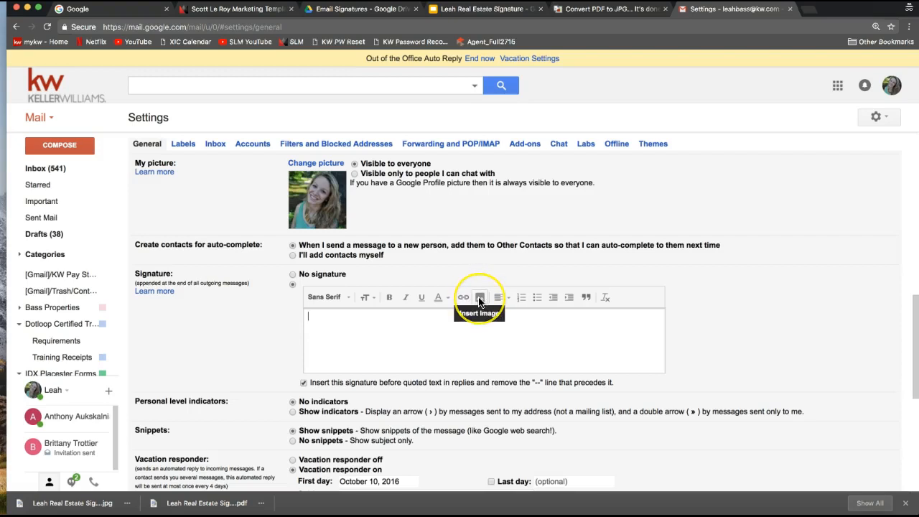
pyautogui.click(480, 301)
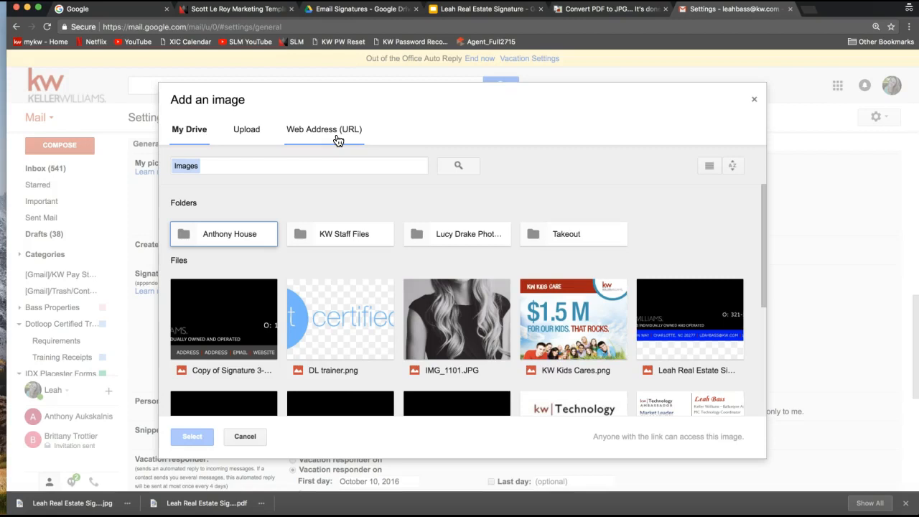
pyautogui.click(238, 138)
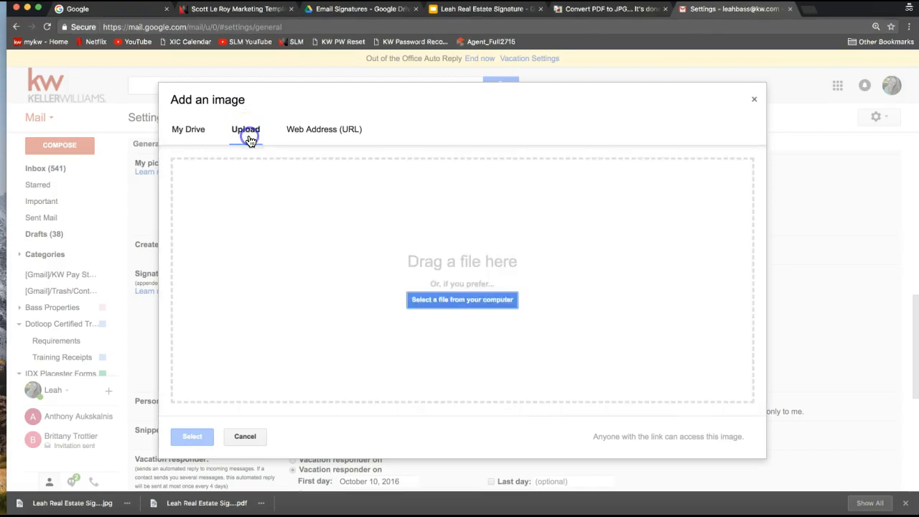
pyautogui.click(250, 135)
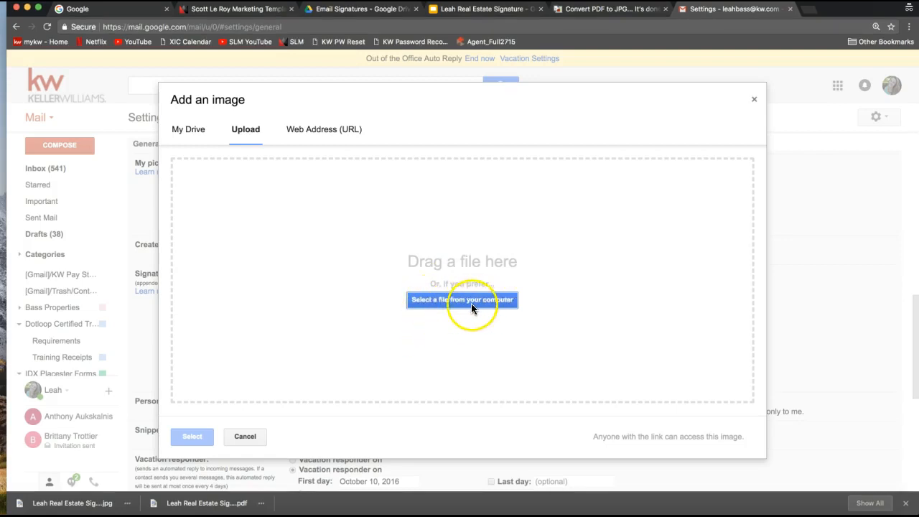
pyautogui.click(494, 300)
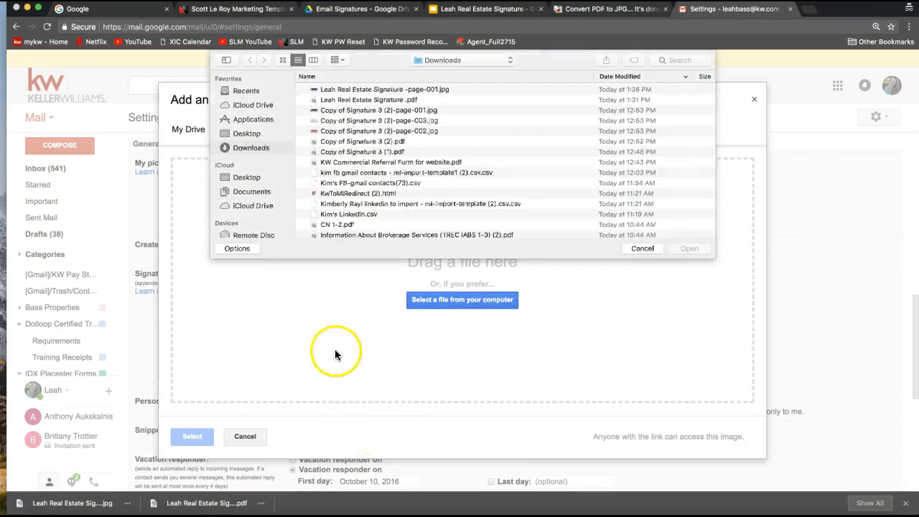
pyautogui.click(252, 147)
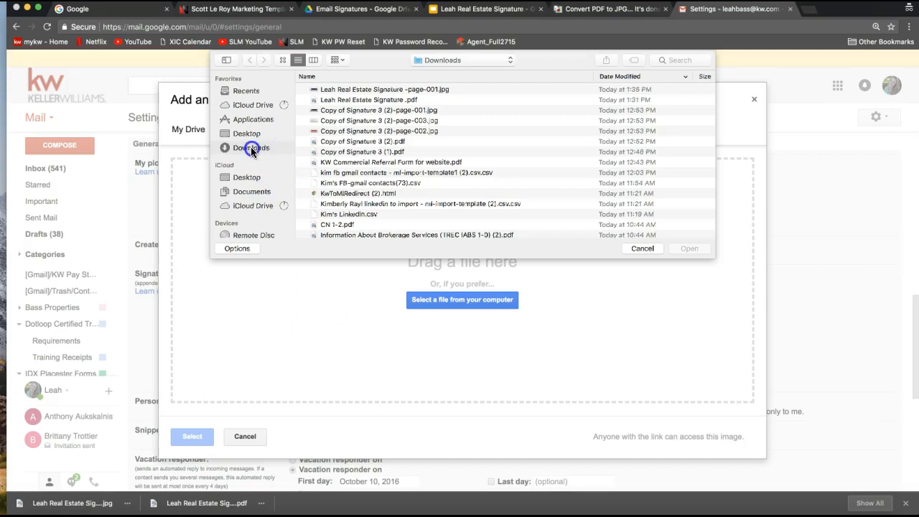
pyautogui.doubleClick(382, 92)
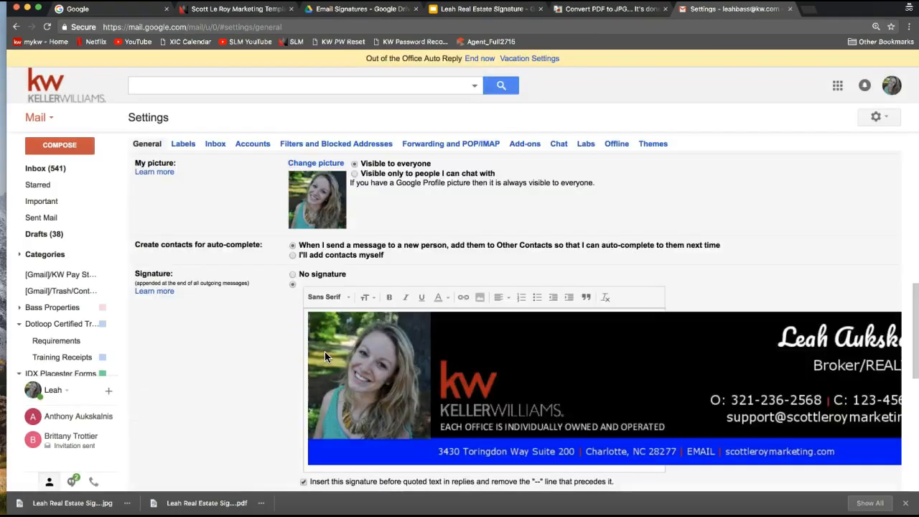
pyautogui.click(242, 357)
pyautogui.scroll(-2, 242, 354)
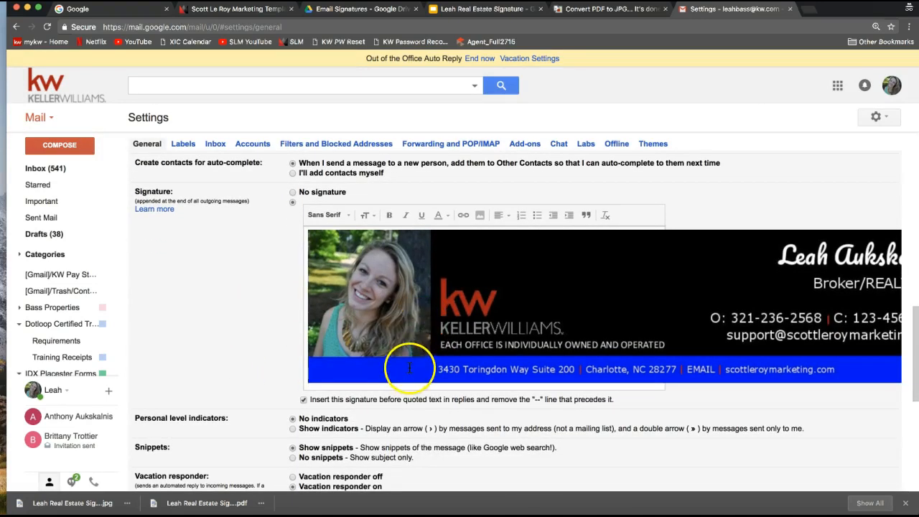
pyautogui.click(395, 305)
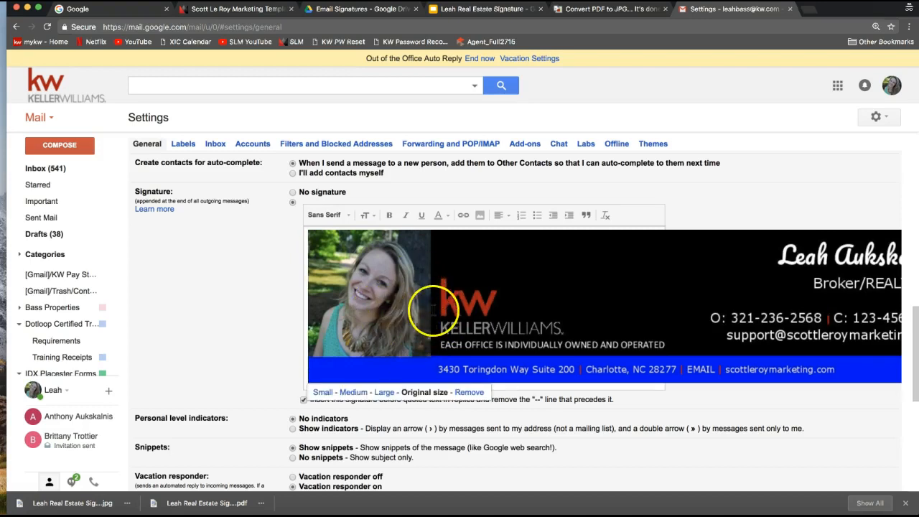
pyautogui.click(384, 392)
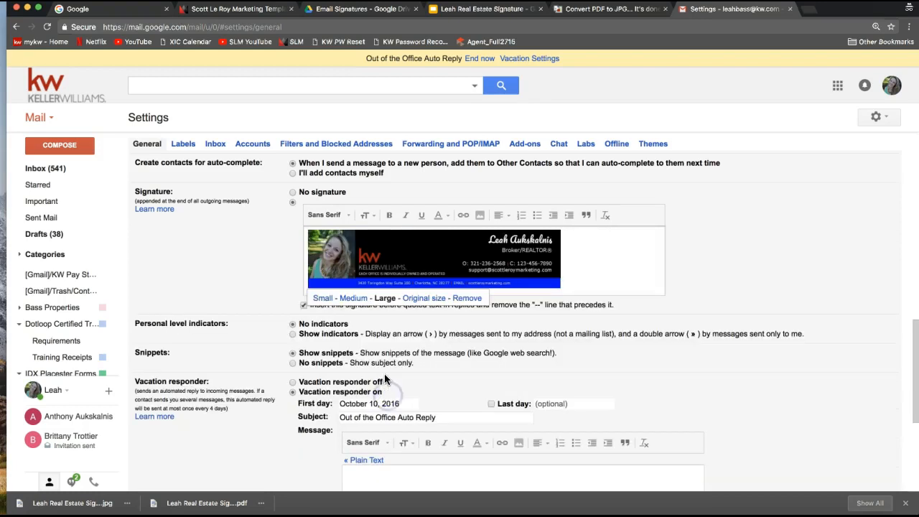
pyautogui.click(422, 298)
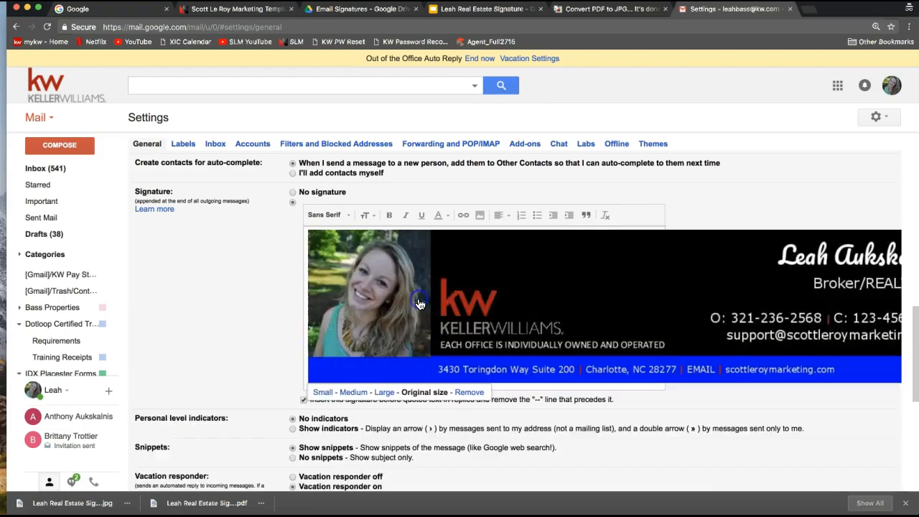
pyautogui.click(384, 393)
pyautogui.click(501, 269)
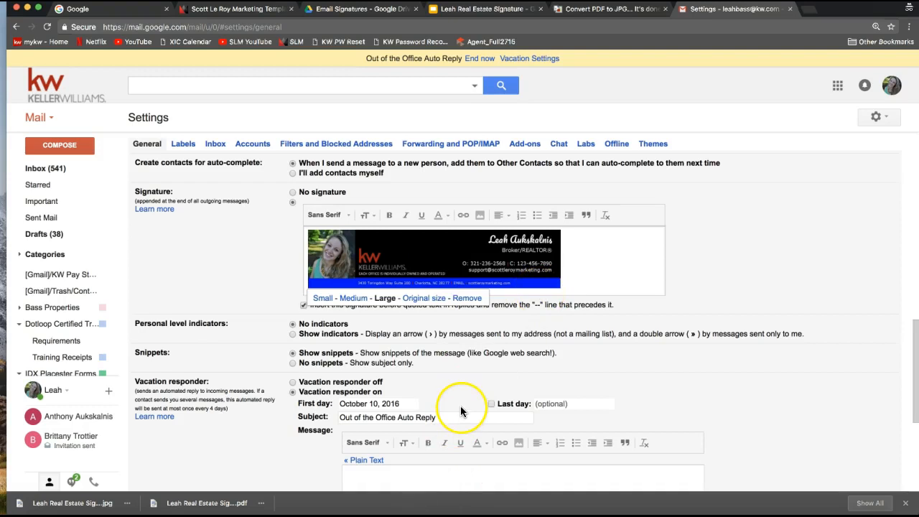
pyautogui.click(529, 271)
pyautogui.click(505, 271)
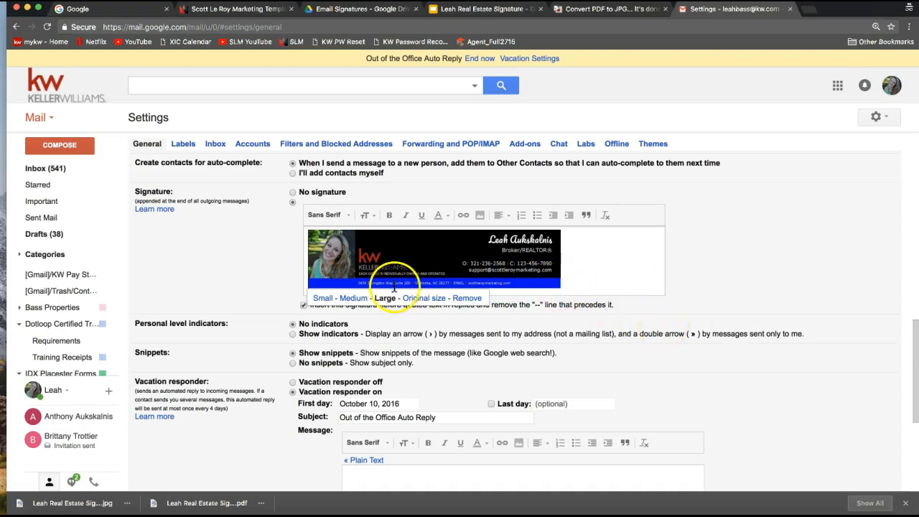
pyautogui.click(419, 299)
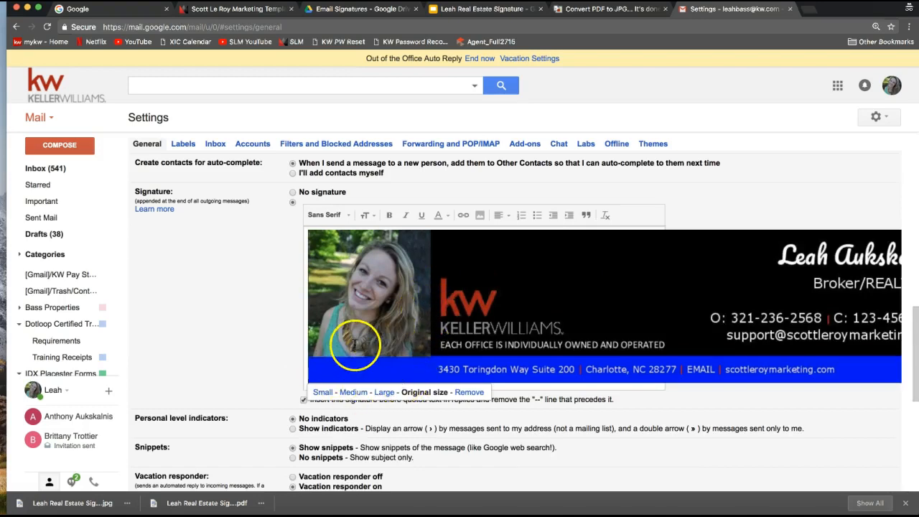
pyautogui.click(426, 339)
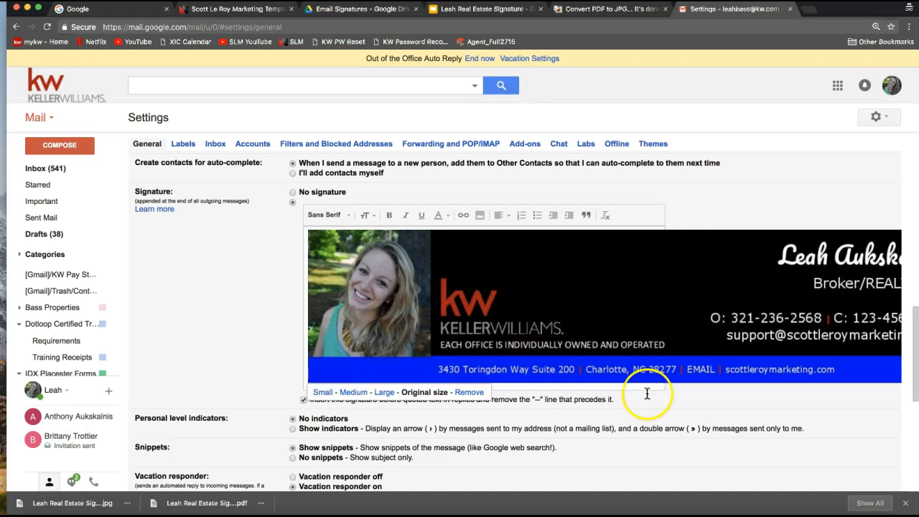
pyautogui.click(702, 408)
pyautogui.scroll(-1, 706, 402)
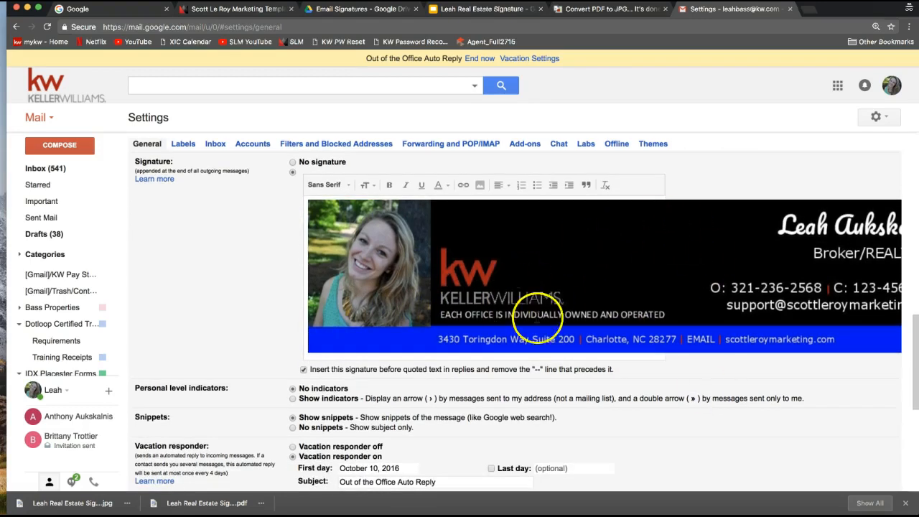
pyautogui.scroll(-3, 565, 261)
pyautogui.scroll(-5, 565, 260)
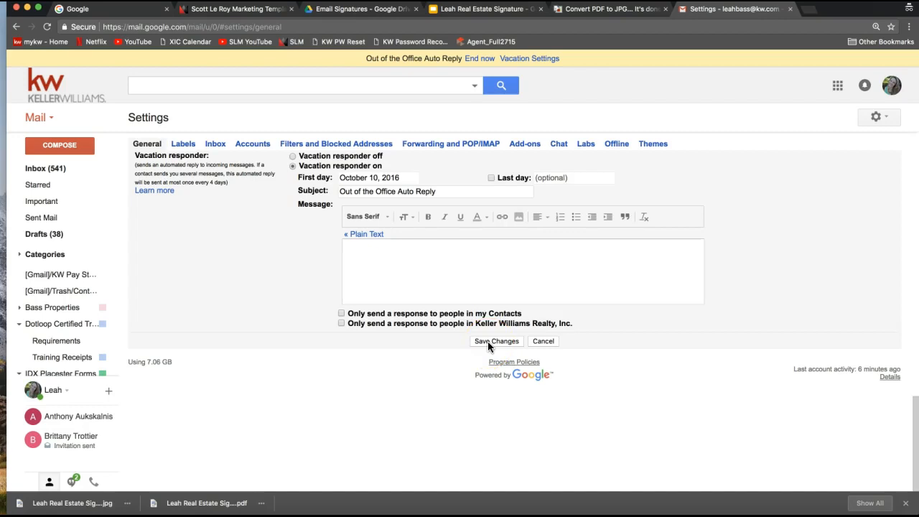
# Save the signature and check that the Keller Williams banner appears in a new message.
pyautogui.click(488, 341)
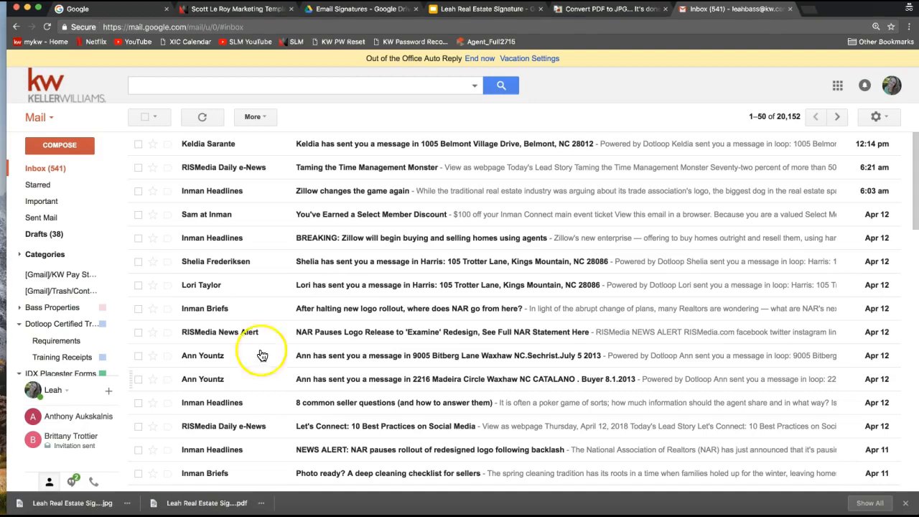
pyautogui.click(72, 148)
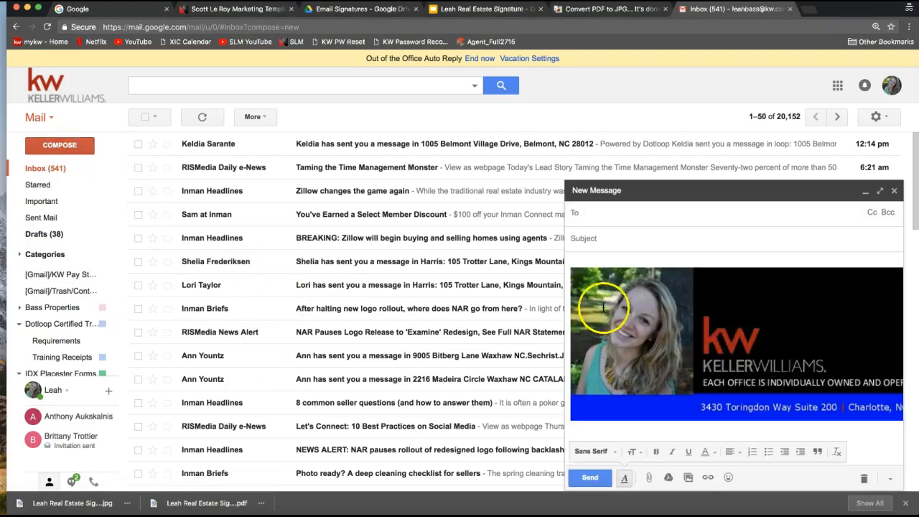
pyautogui.click(616, 363)
# Add a blank line above the signature, then discard the test draft.
pyautogui.hscroll(2, 603, 381)
pyautogui.hscroll(5, 603, 380)
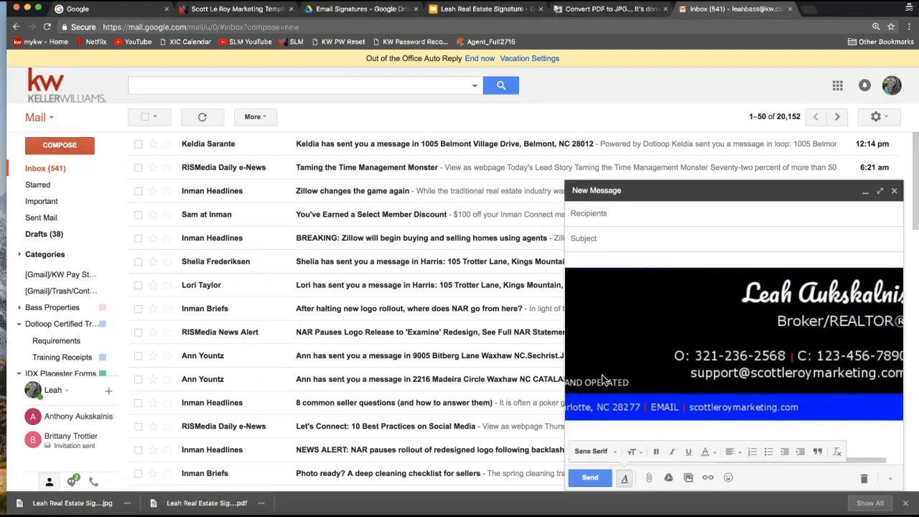
pyautogui.hscroll(-6, 603, 381)
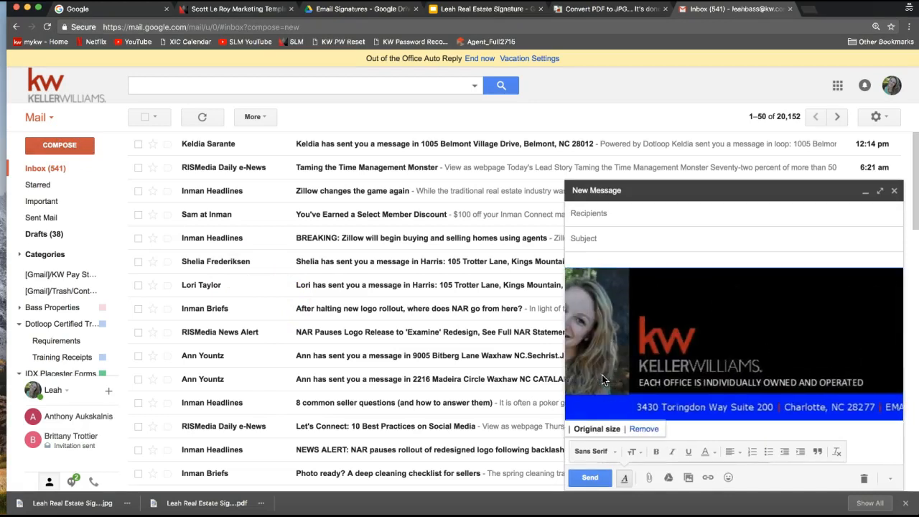
pyautogui.click(598, 260)
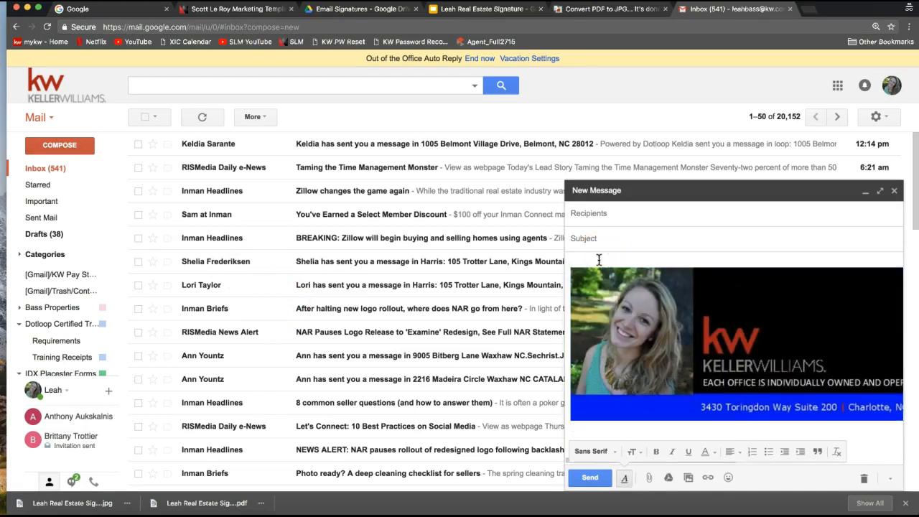
pyautogui.press('Return')
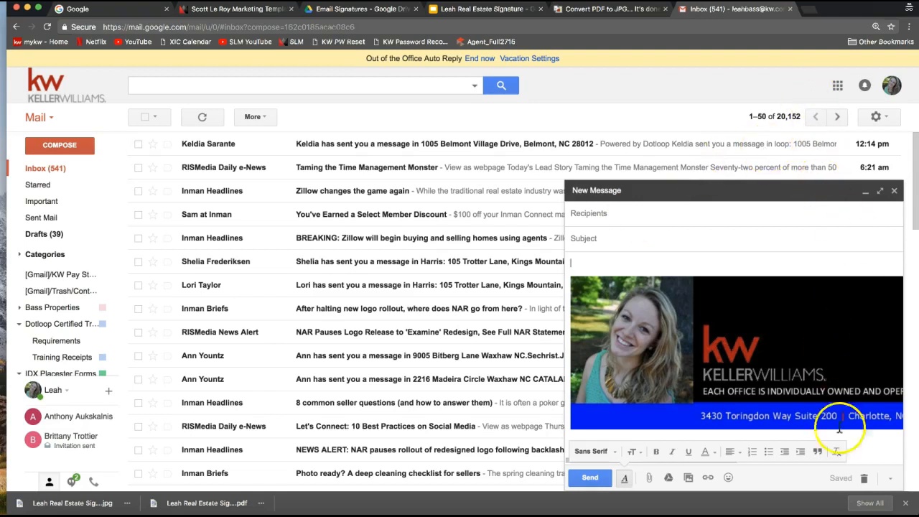
pyautogui.click(864, 478)
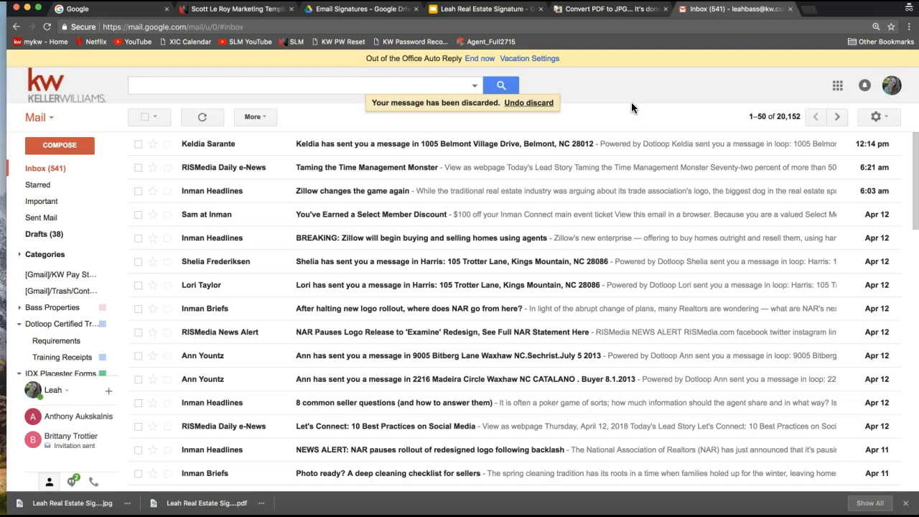
# Launch Google Drive from the Google apps menu so My Drive opens in a new tab.
pyautogui.click(838, 87)
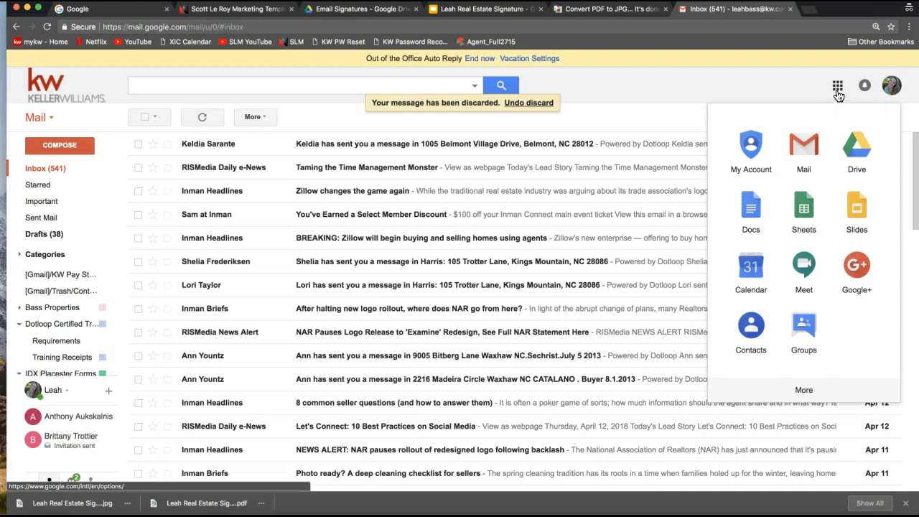
pyautogui.click(864, 155)
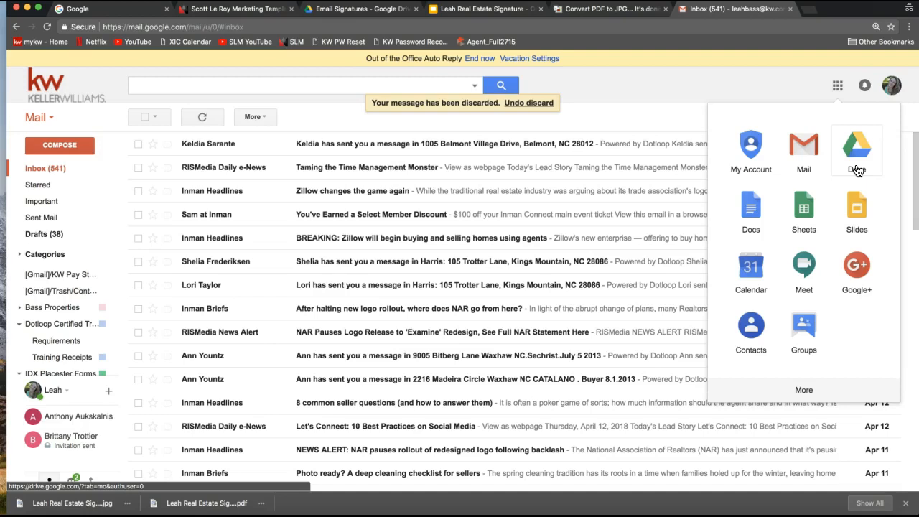
pyautogui.click(853, 168)
pyautogui.click(855, 162)
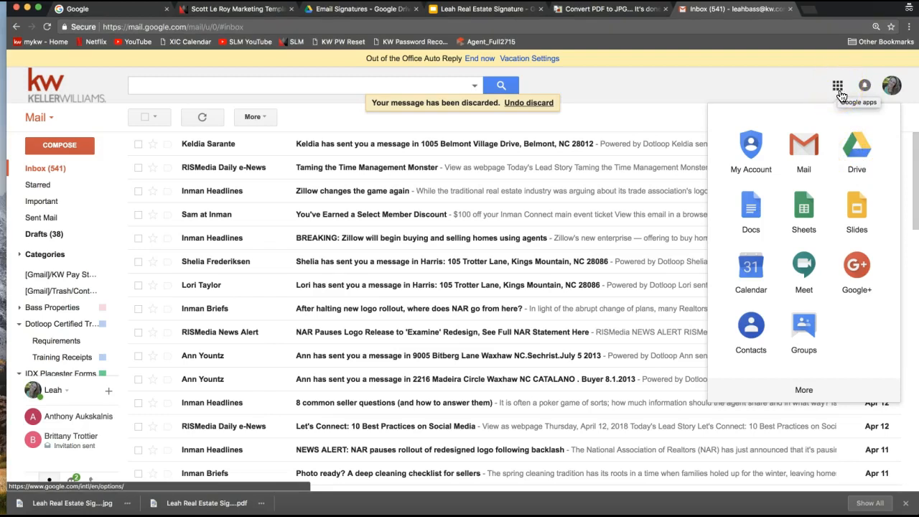
pyautogui.click(854, 156)
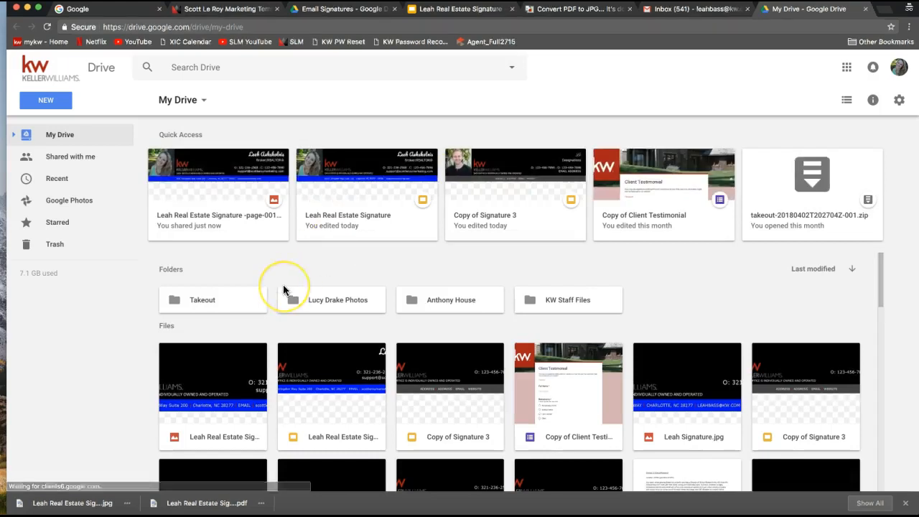
pyautogui.scroll(-5, 287, 287)
pyautogui.scroll(1, 283, 290)
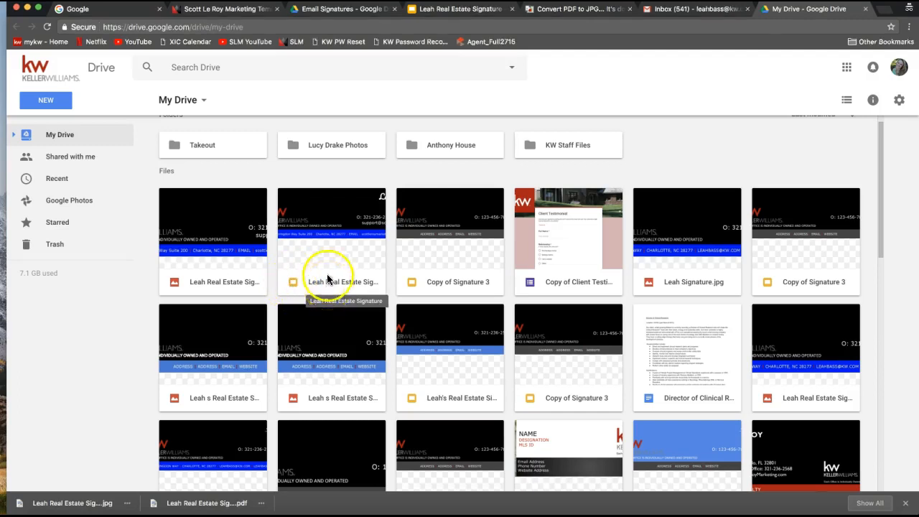
# Open the Real Estate Signature presentation in Slides and select the word EMAIL in its blue bar.
pyautogui.doubleClick(324, 227)
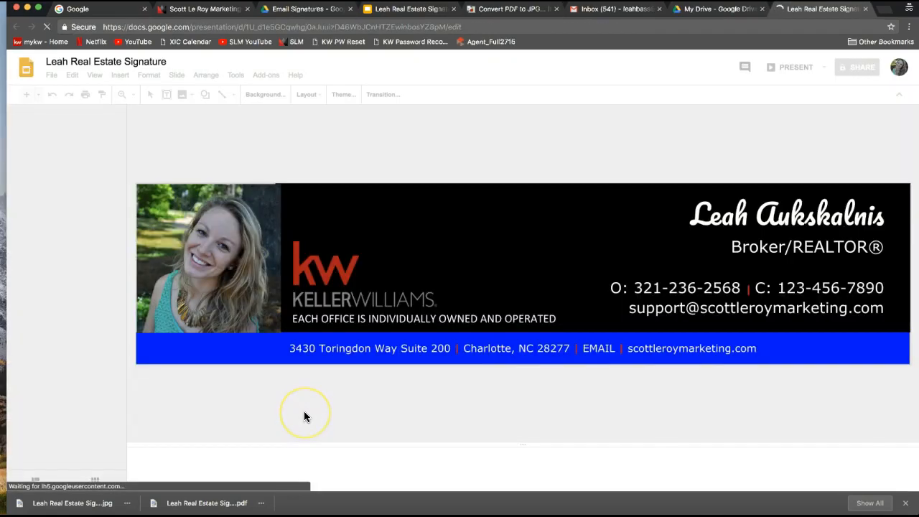
pyautogui.click(594, 352)
pyautogui.doubleClick(596, 349)
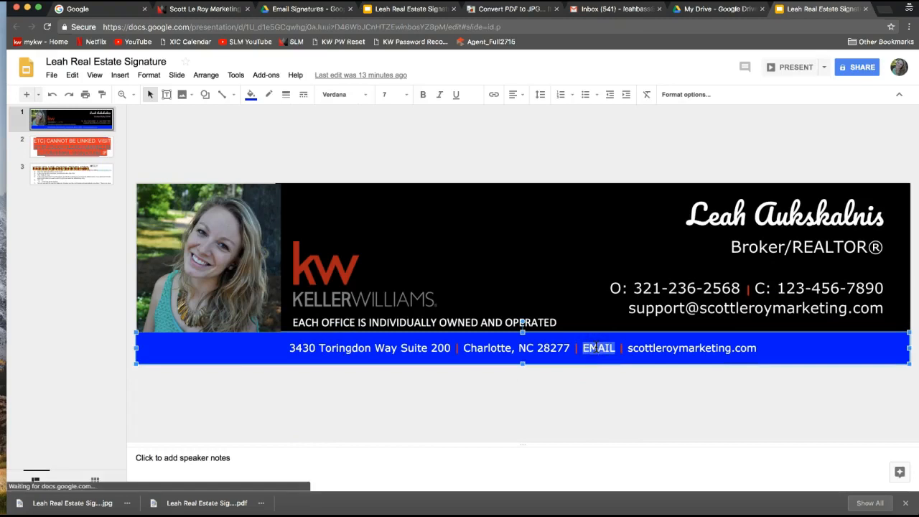